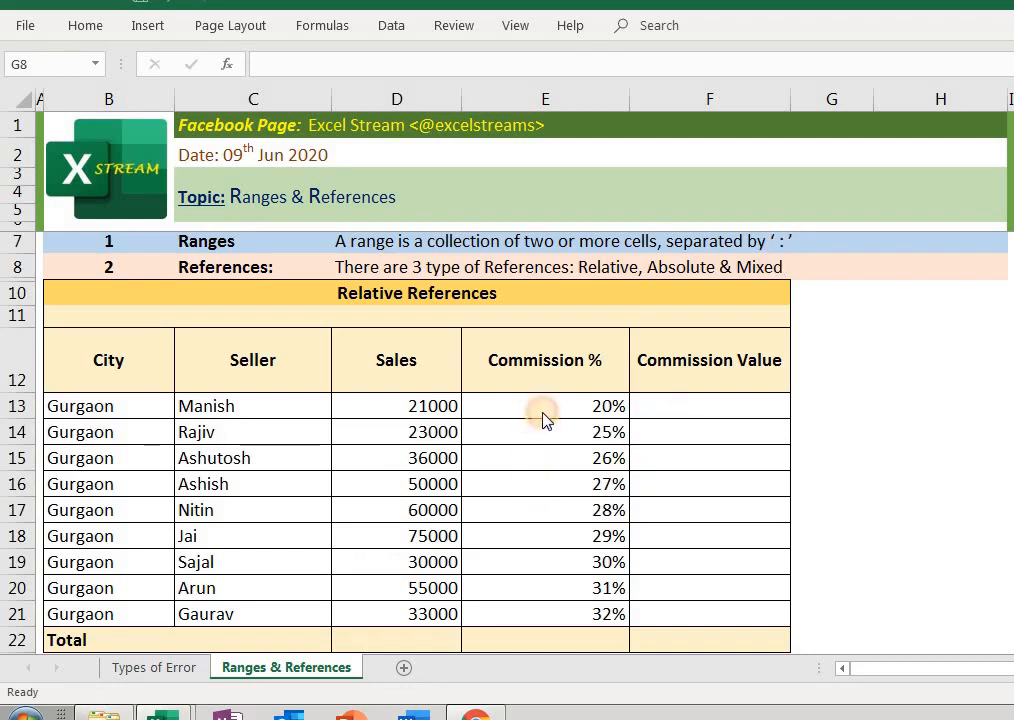
Select the Sales values in D13:D21 to show them as a range.
{"action": "left_click", "coordinate": [414, 418]}
{"action": "key", "text": "shift+Down"}
{"action": "key", "text": "shift+Down"}
{"action": "key", "text": "shift+Down"}
{"action": "key", "text": "shift+Down"}
{"action": "key", "text": "shift+Down"}
{"action": "key", "text": "shift+Down"}
{"action": "key", "text": "shift+Down"}
{"action": "key", "text": "shift+Down"}
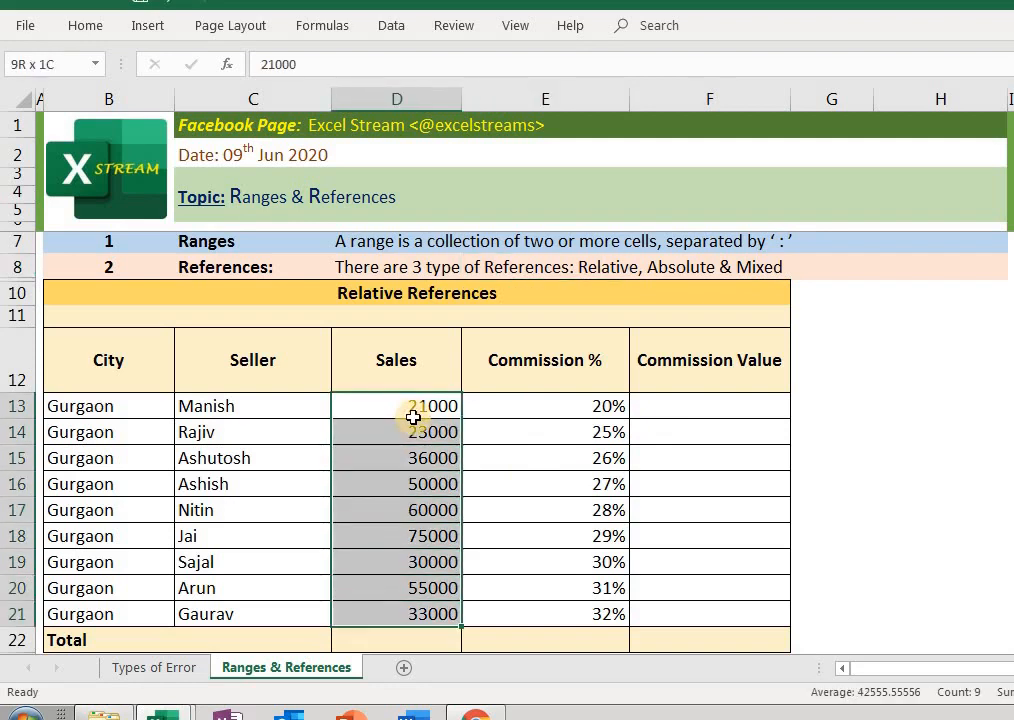
Total the Sales column in D22 with a SUM formula over the range D13:D21.
{"action": "left_click", "coordinate": [434, 366]}
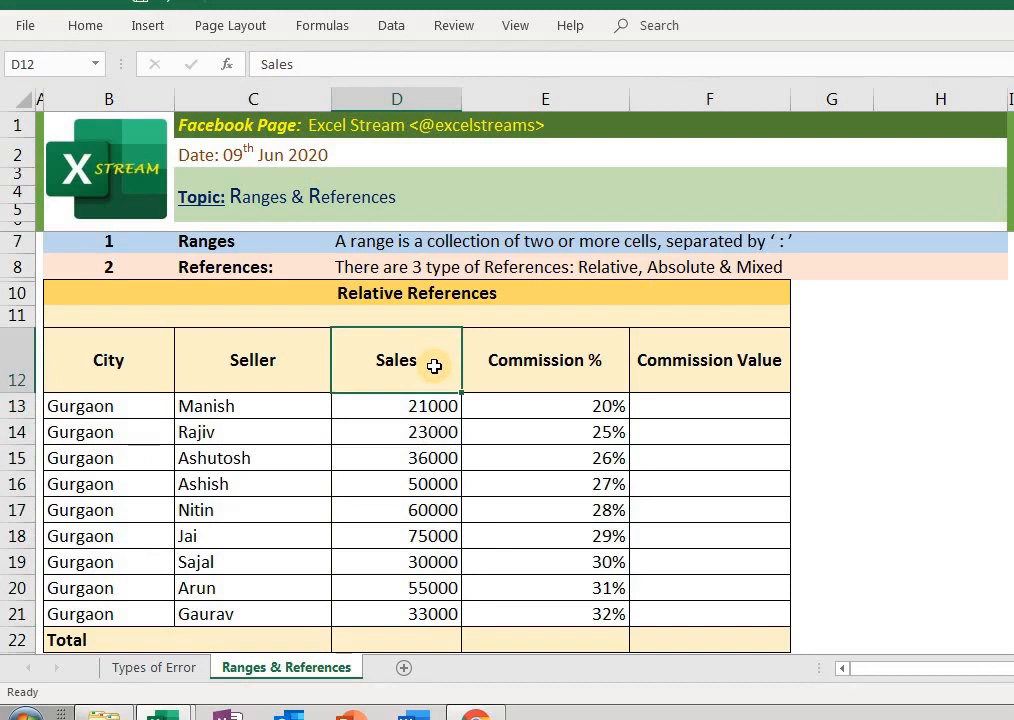
{"action": "key", "text": "ctrl+Down"}
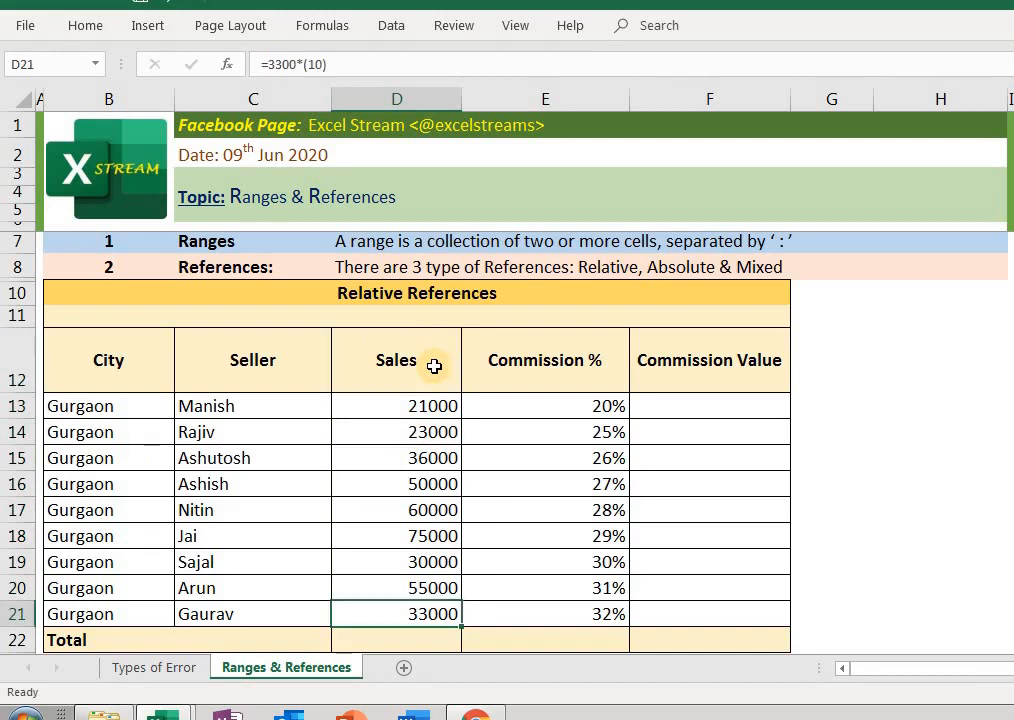
{"action": "key", "text": "Down"}
{"action": "type", "text": "="}
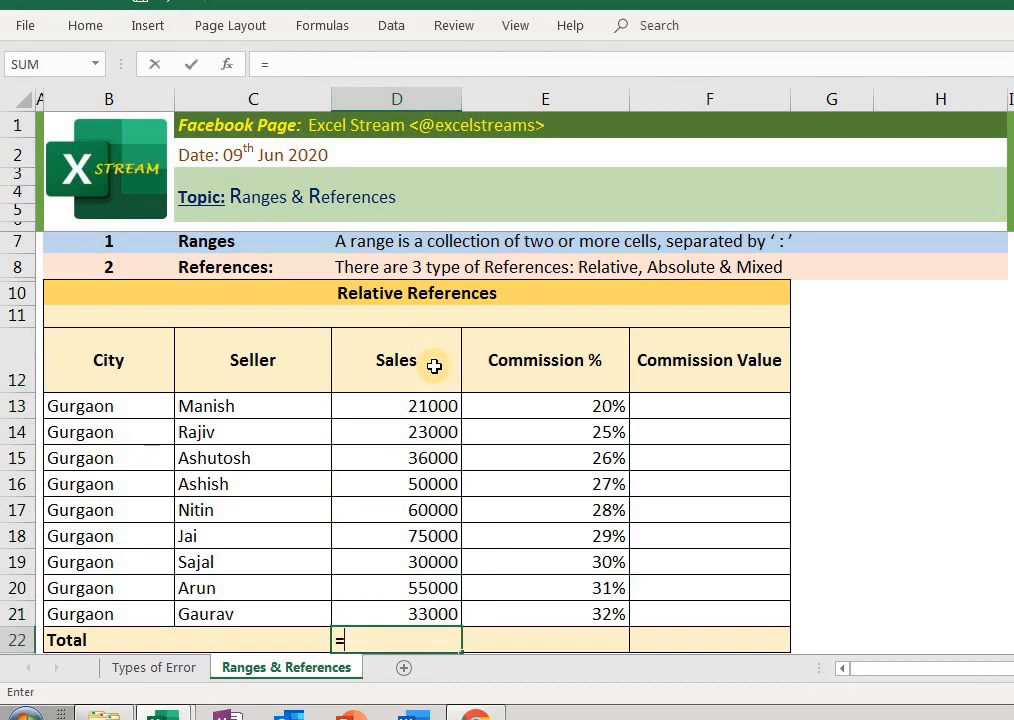
{"action": "type", "text": "sum("}
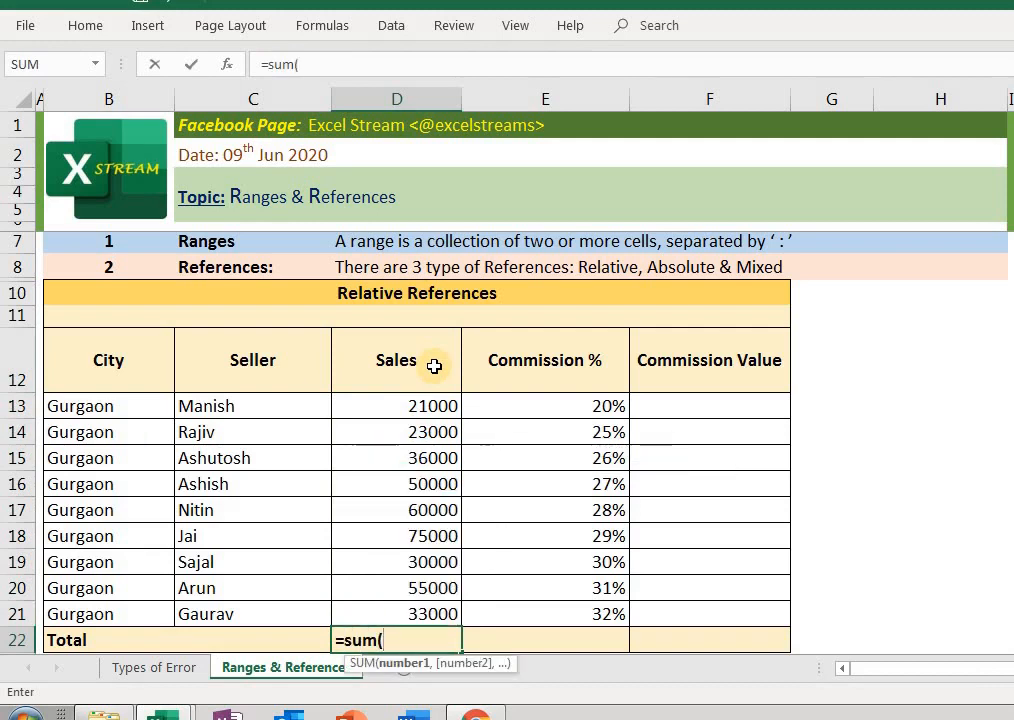
{"action": "key", "text": "Up"}
{"action": "key", "text": "shift+Up"}
{"action": "key", "text": "shift+Up"}
{"action": "key", "text": "shift+Up"}
{"action": "key", "text": "shift+Up"}
{"action": "key", "text": "shift+Up"}
{"action": "key", "text": "shift+Up"}
{"action": "key", "text": "shift+Up"}
{"action": "key", "text": "shift+Up"}
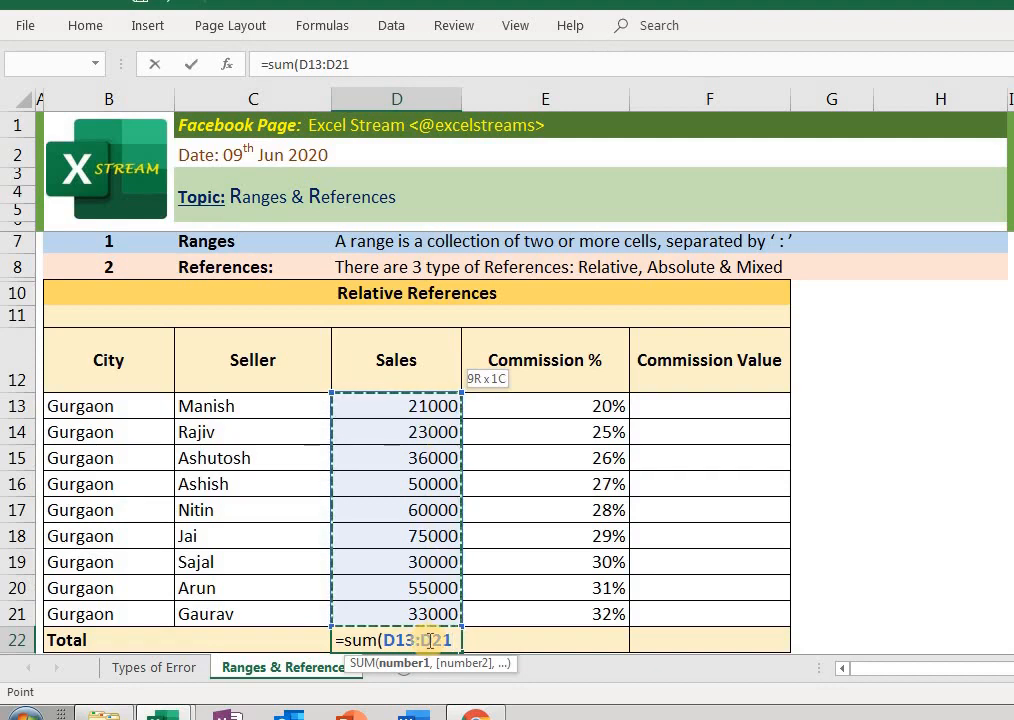
{"action": "type", "text": ")"}
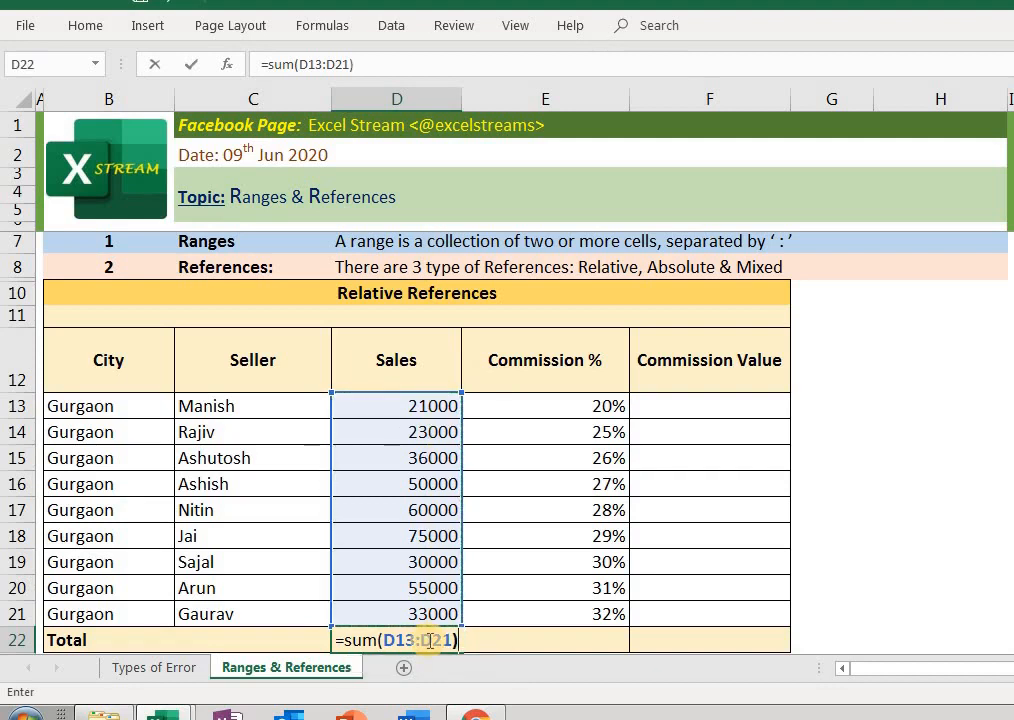
{"action": "key", "text": "Return"}
{"action": "key", "text": "Up"}
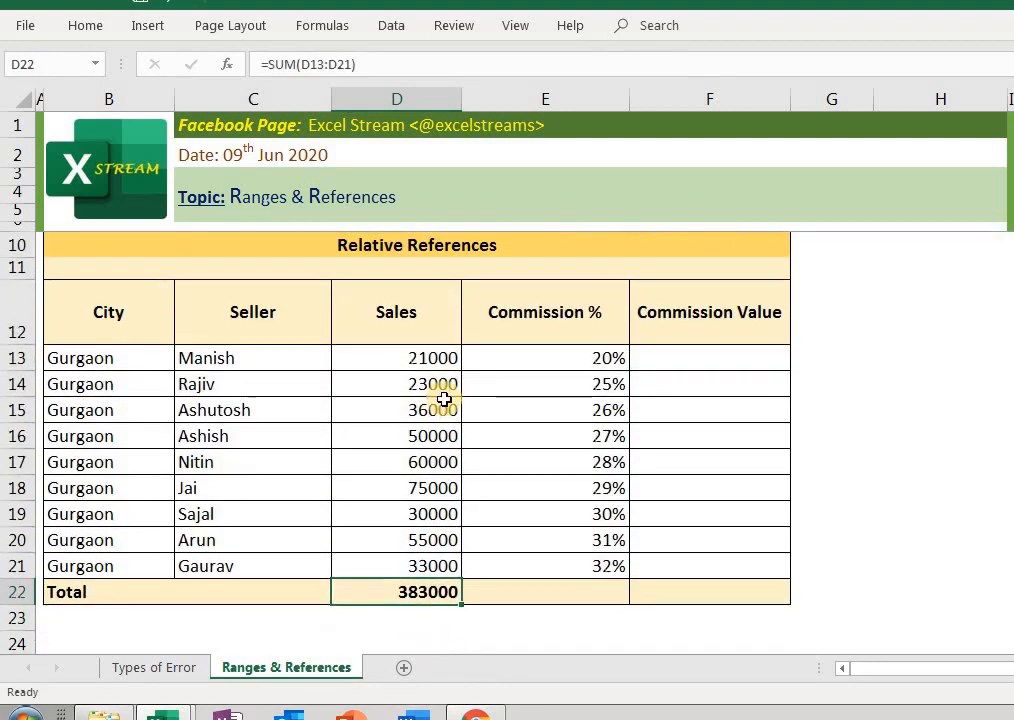
Examine the Ranges and References definitions in rows 7 and 8 above the table.
{"action": "key", "text": "Up"}
{"action": "key", "text": "Up"}
{"action": "key", "text": "Up"}
{"action": "key", "text": "Up"}
{"action": "key", "text": "Up"}
{"action": "key", "text": "Up"}
{"action": "key", "text": "Up"}
{"action": "key", "text": "Up"}
{"action": "key", "text": "Up"}
{"action": "key", "text": "Up"}
{"action": "key", "text": "Up"}
{"action": "key", "text": "Up"}
{"action": "key", "text": "Up"}
{"action": "key", "text": "Up"}
{"action": "key", "text": "Up"}
{"action": "key", "text": "Down"}
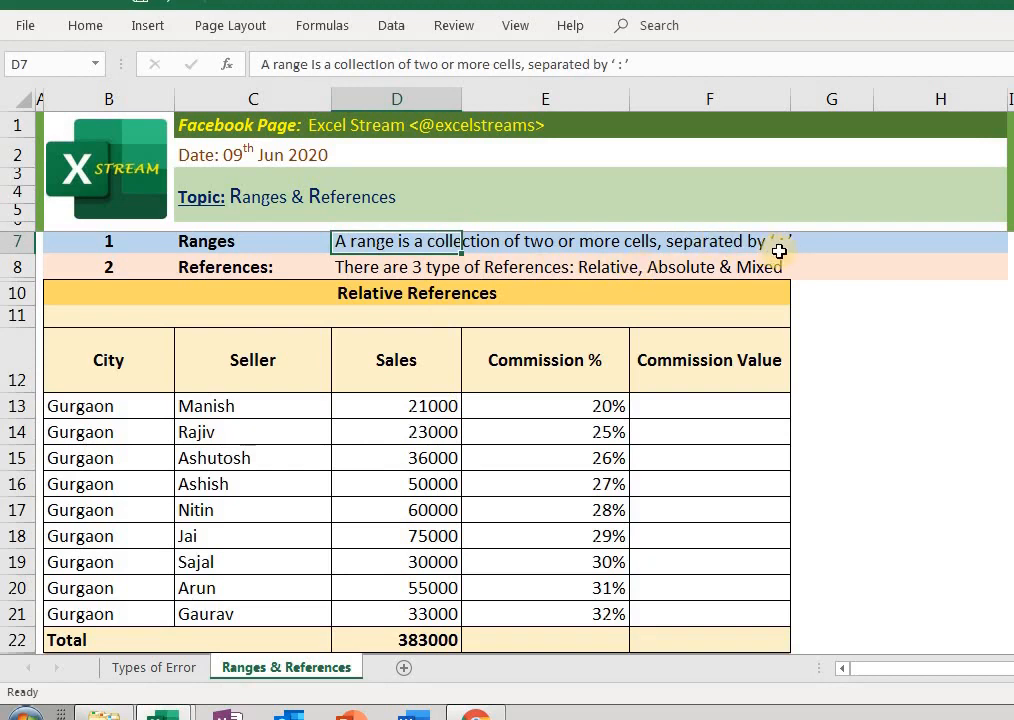
{"action": "key", "text": "Down"}
{"action": "key", "text": "Down"}
{"action": "key", "text": "Down"}
{"action": "key", "text": "Down"}
{"action": "key", "text": "Up"}
{"action": "key", "text": "Up"}
{"action": "key", "text": "Up"}
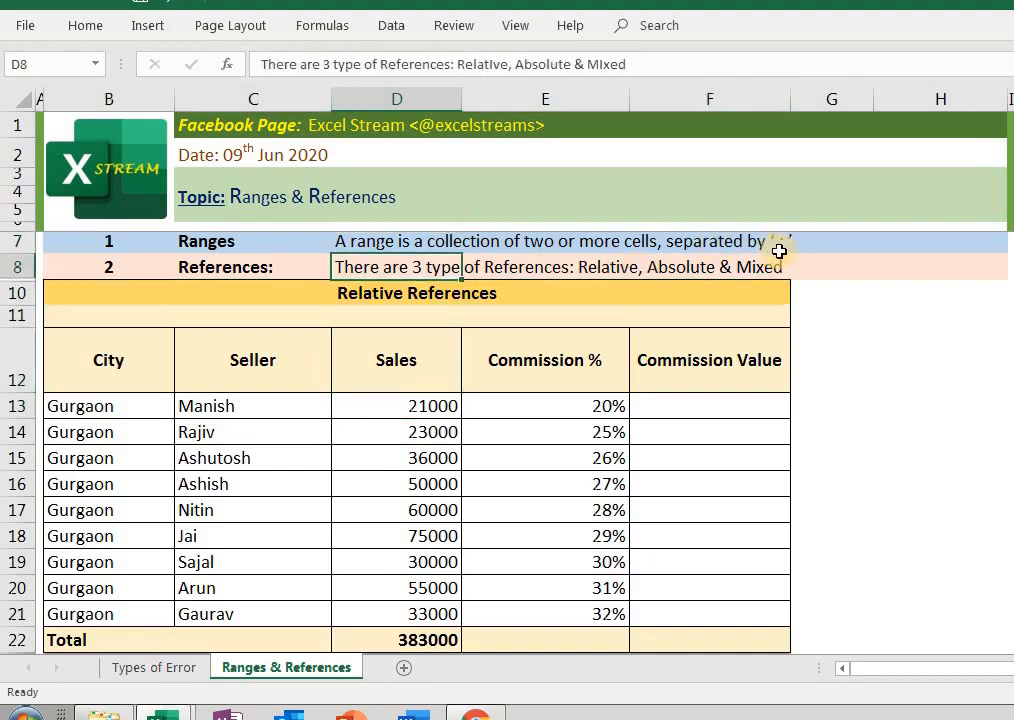
{"action": "key", "text": "Up"}
{"action": "key", "text": "Down"}
{"action": "key", "text": "Left"}
{"action": "key", "text": "Left"}
{"action": "key", "text": "Right"}
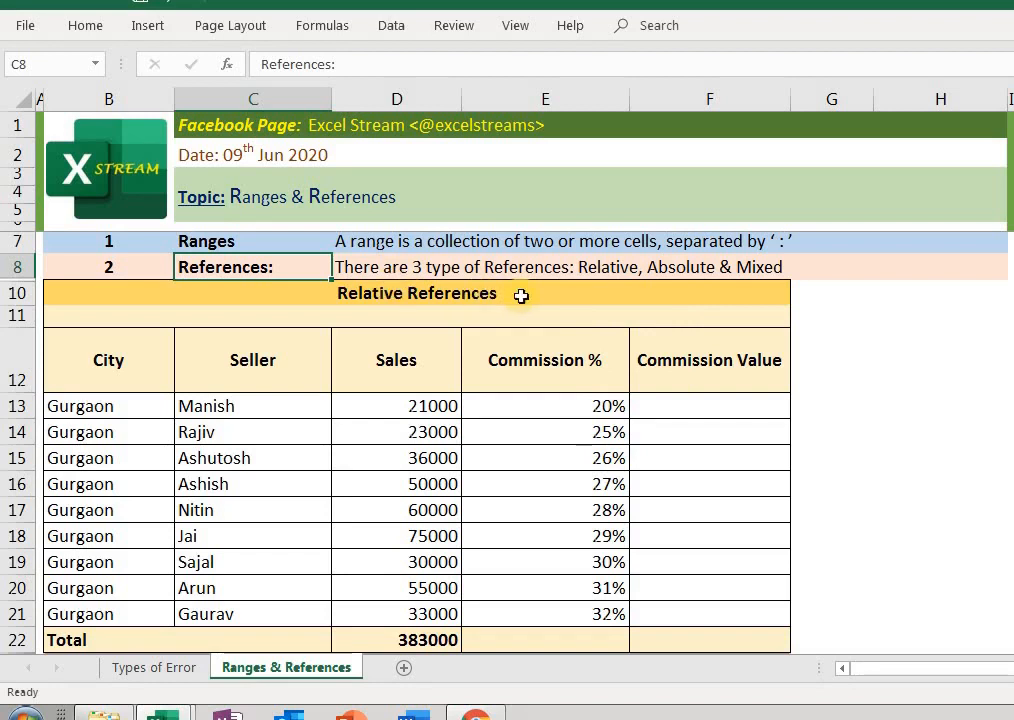
{"action": "left_click", "coordinate": [693, 415]}
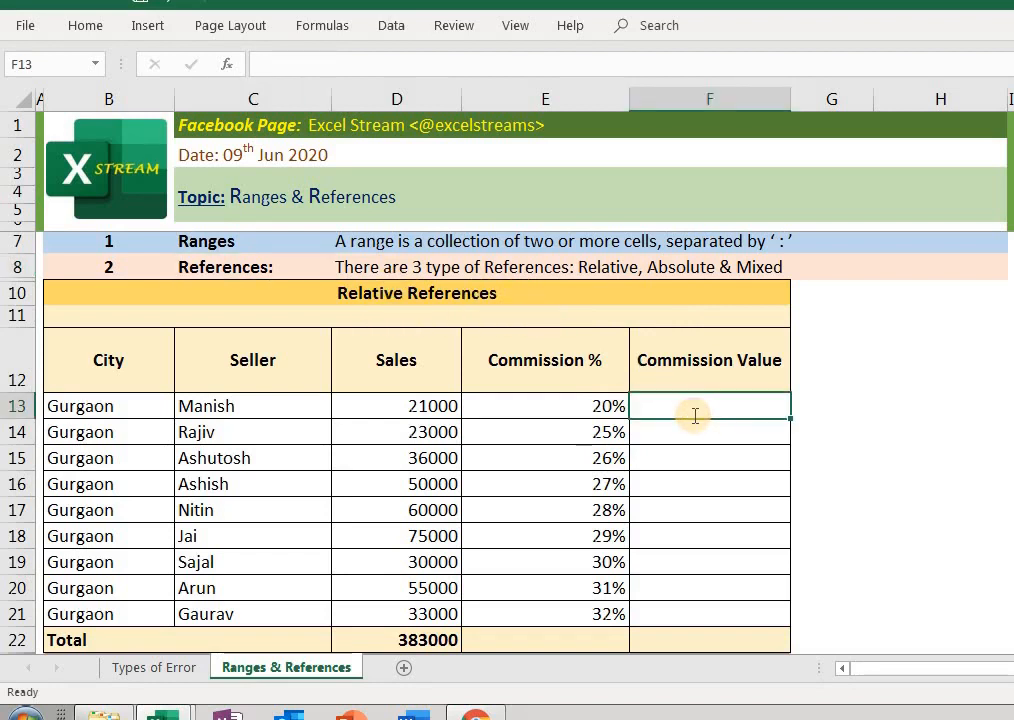
{"action": "type", "text": "="}
{"action": "key", "text": "Left"}
{"action": "key", "text": "Left"}
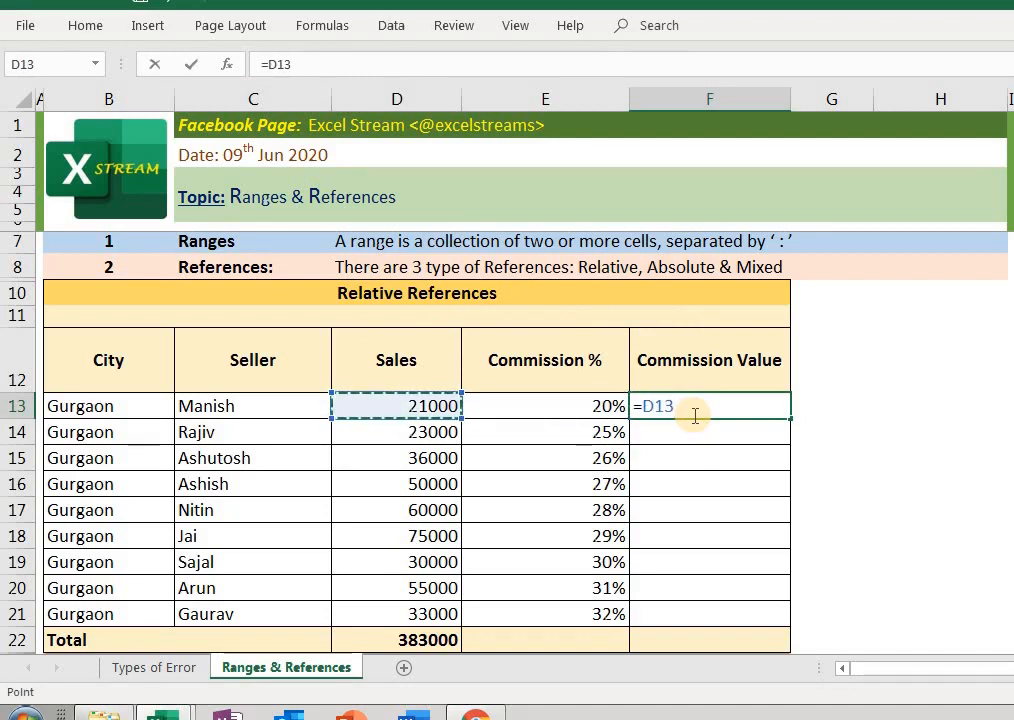
{"action": "key", "text": "Escape"}
Examine the table's header row from City to Commission Value.
{"action": "key", "text": "Left"}
{"action": "key", "text": "Left"}
{"action": "key", "text": "Up"}
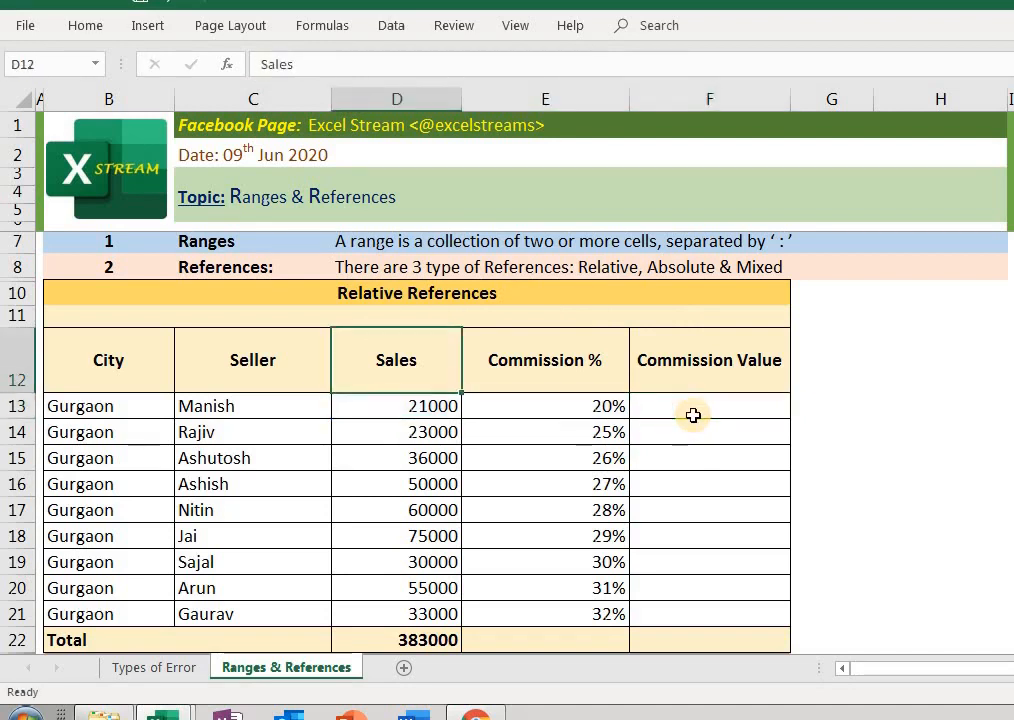
{"action": "key", "text": "Up"}
{"action": "key", "text": "Left"}
{"action": "key", "text": "Left"}
{"action": "key", "text": "Down"}
{"action": "key", "text": "ctrl+shift+Right"}
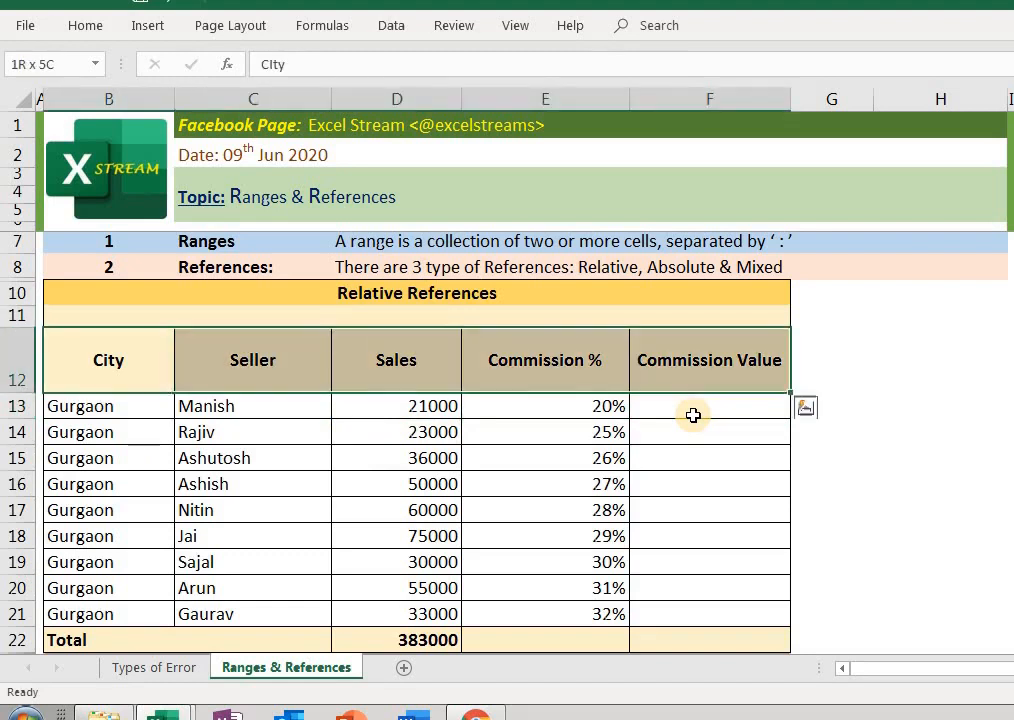
{"action": "key", "text": "Down"}
{"action": "key", "text": "Up"}
{"action": "key", "text": "Right"}
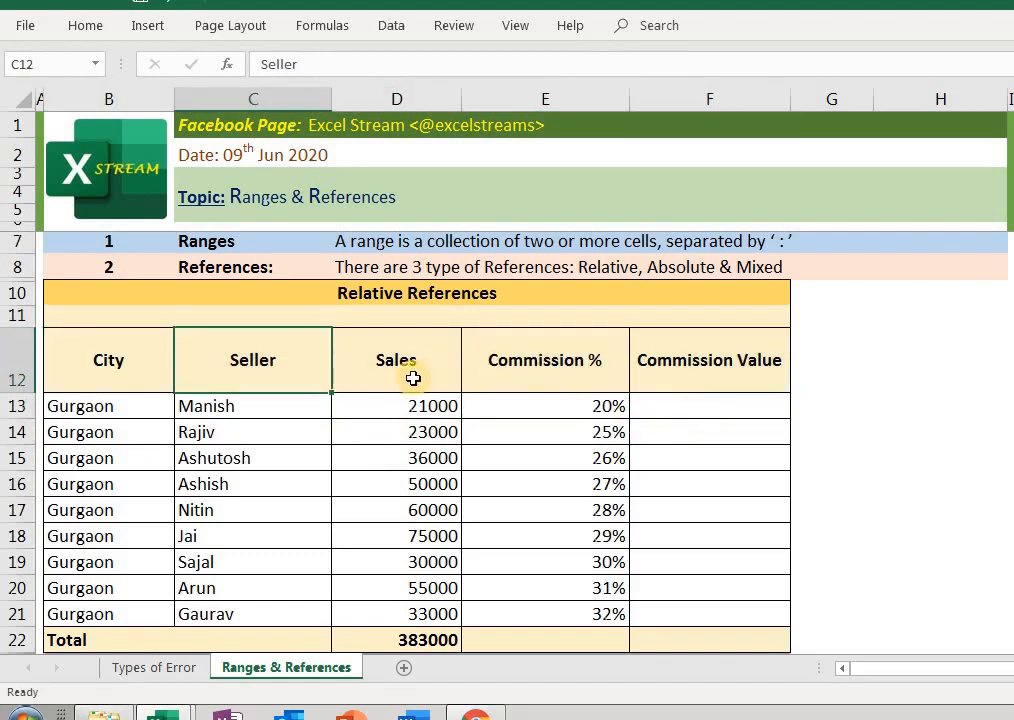
Calculate the first seller's Commission Value in F13 by multiplying sales by commission with =D13*E13.
{"action": "left_click", "coordinate": [701, 400]}
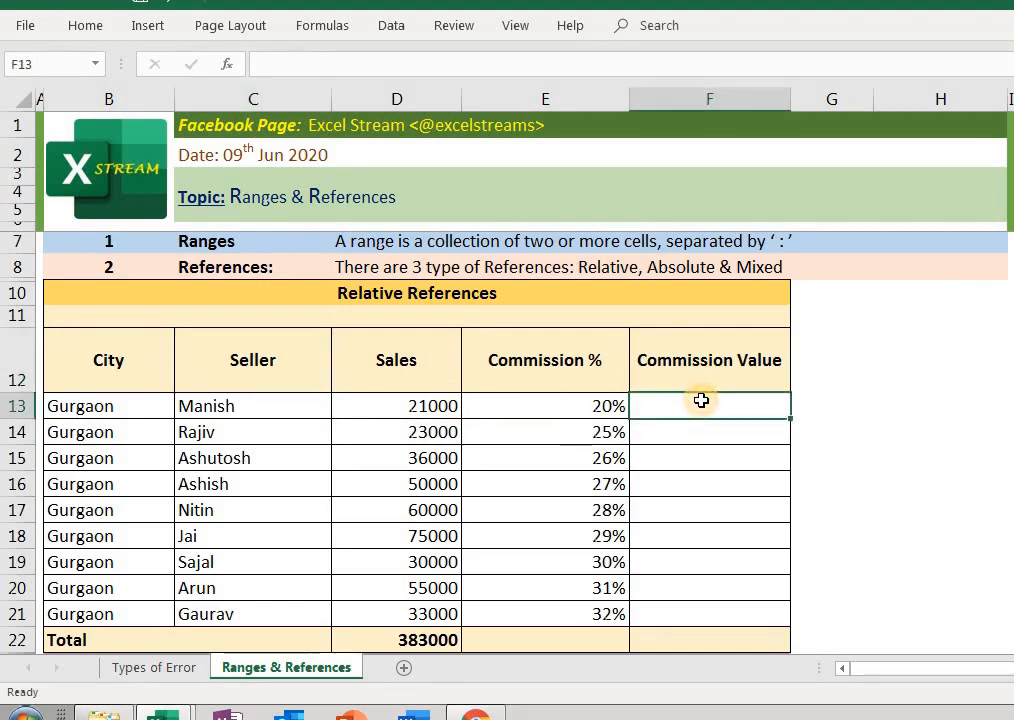
{"action": "type", "text": "="}
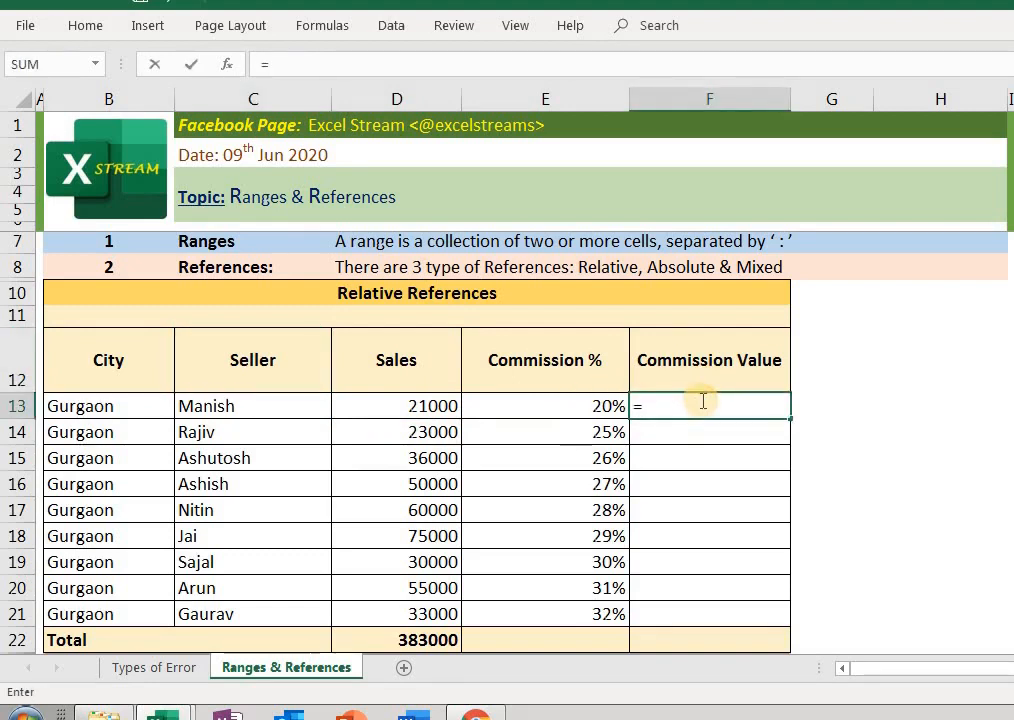
{"action": "key", "text": "Left"}
{"action": "key", "text": "Left"}
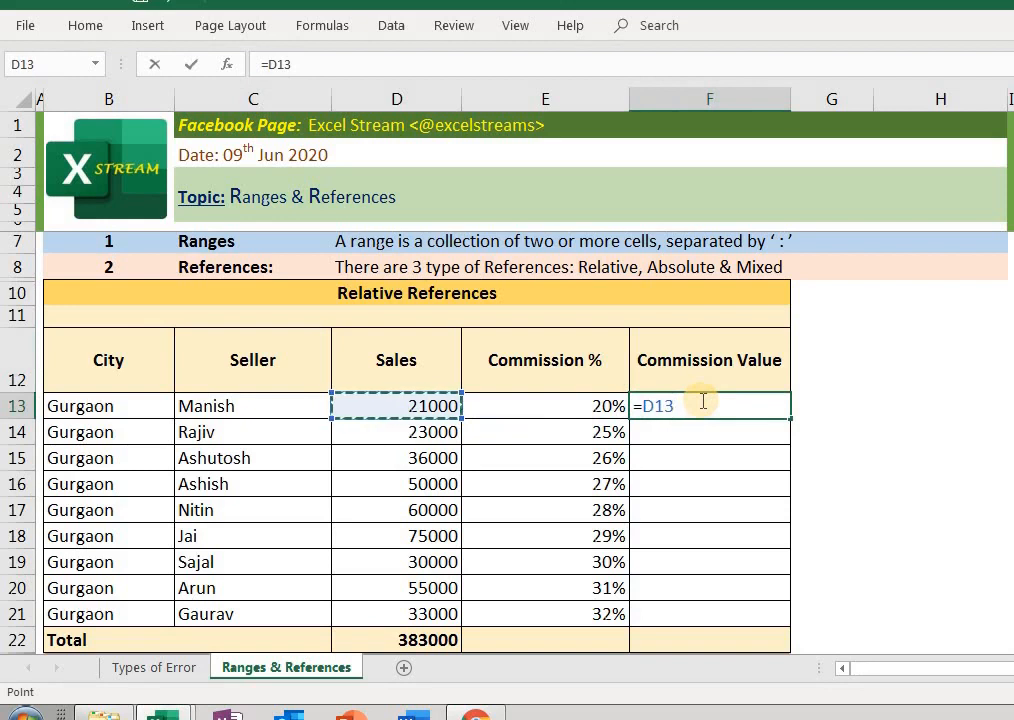
{"action": "type", "text": "*"}
{"action": "key", "text": "Left"}
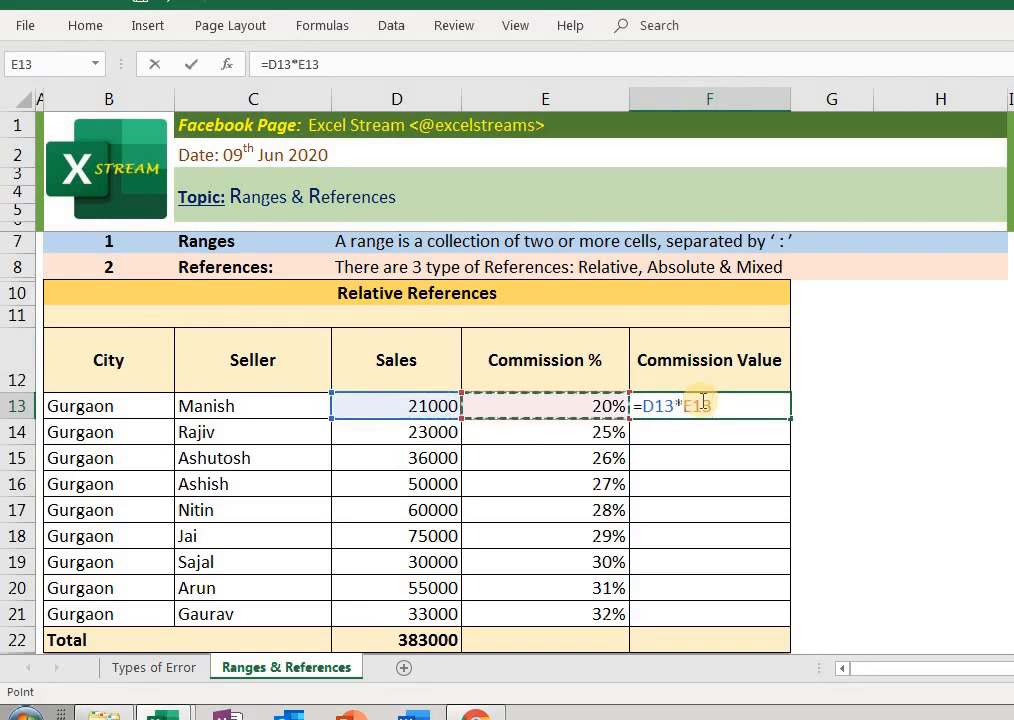
{"action": "key", "text": "Return"}
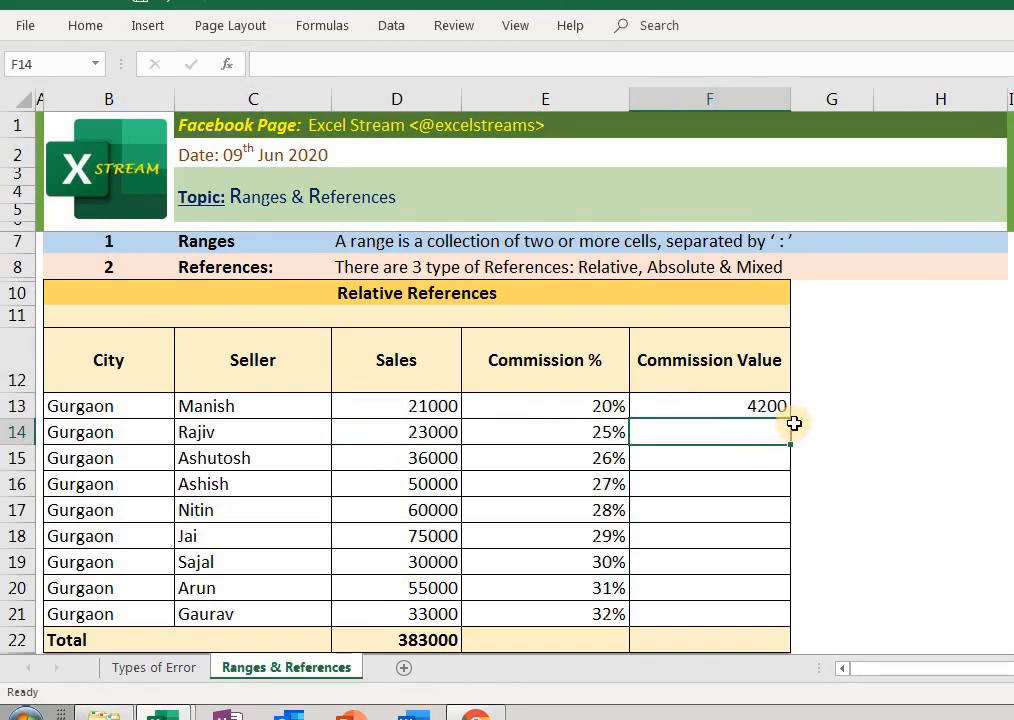
{"action": "key", "text": "Up"}
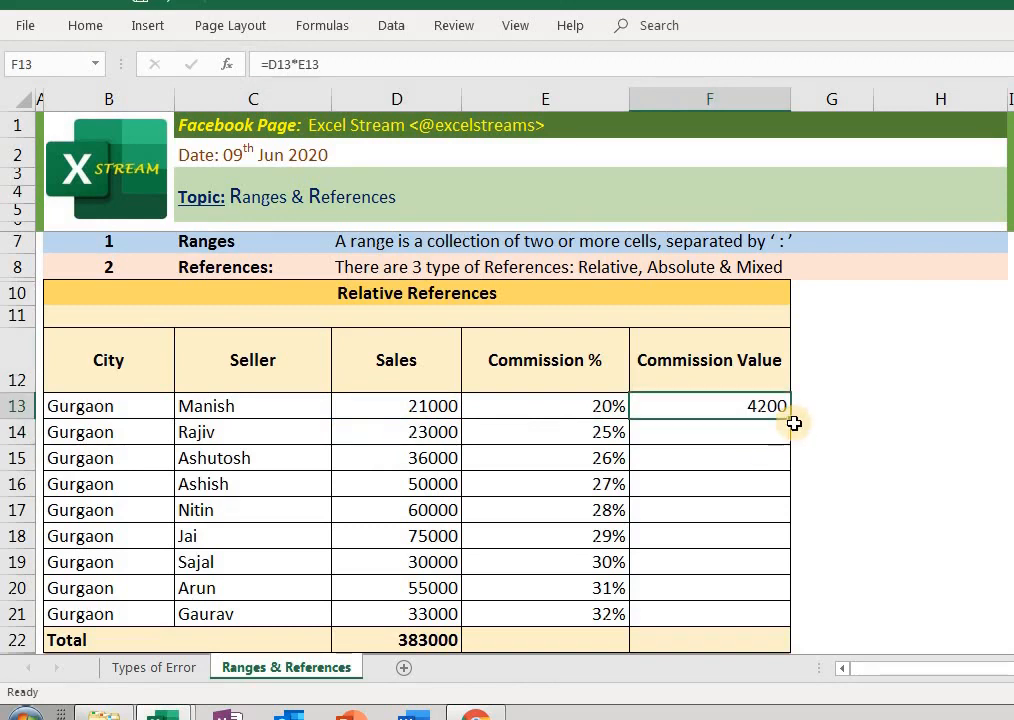
Calculate the second seller's Commission Value in F14 with the formula =D14*E14.
{"action": "key", "text": "Down"}
{"action": "type", "text": "="}
{"action": "key", "text": "Left"}
{"action": "key", "text": "Left"}
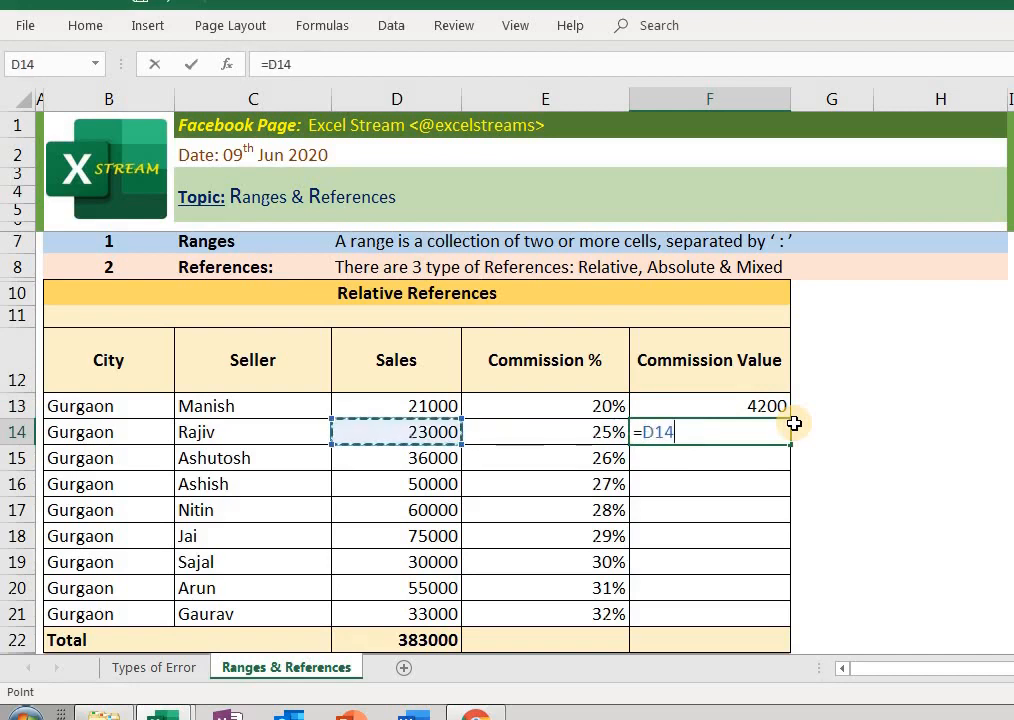
{"action": "type", "text": "*"}
{"action": "key", "text": "Left"}
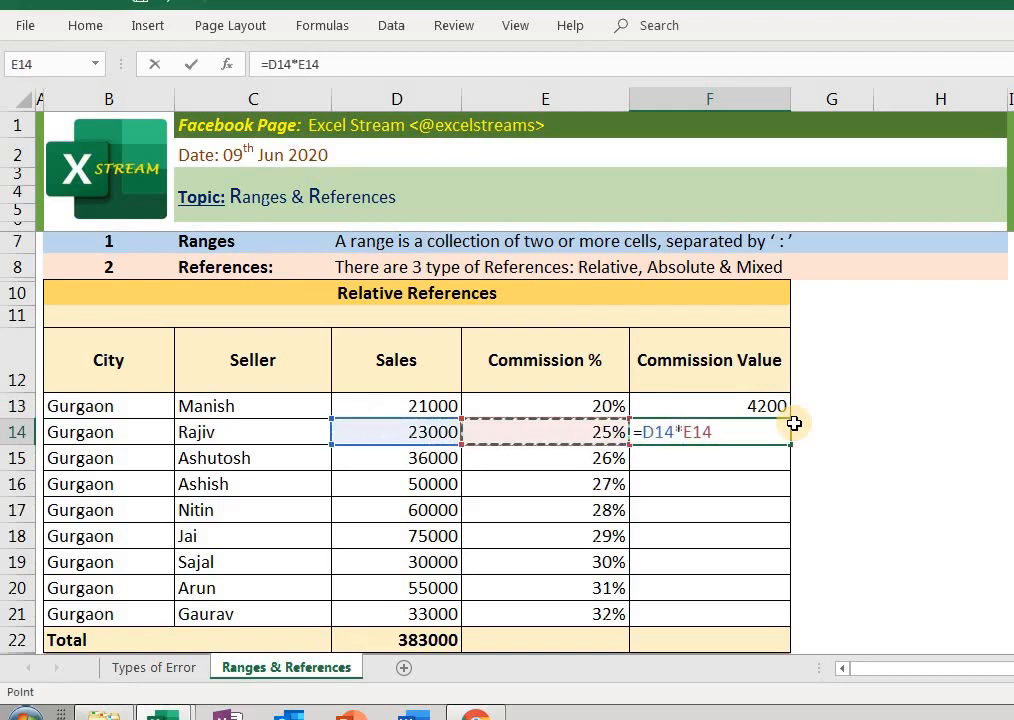
{"action": "key", "text": "Return"}
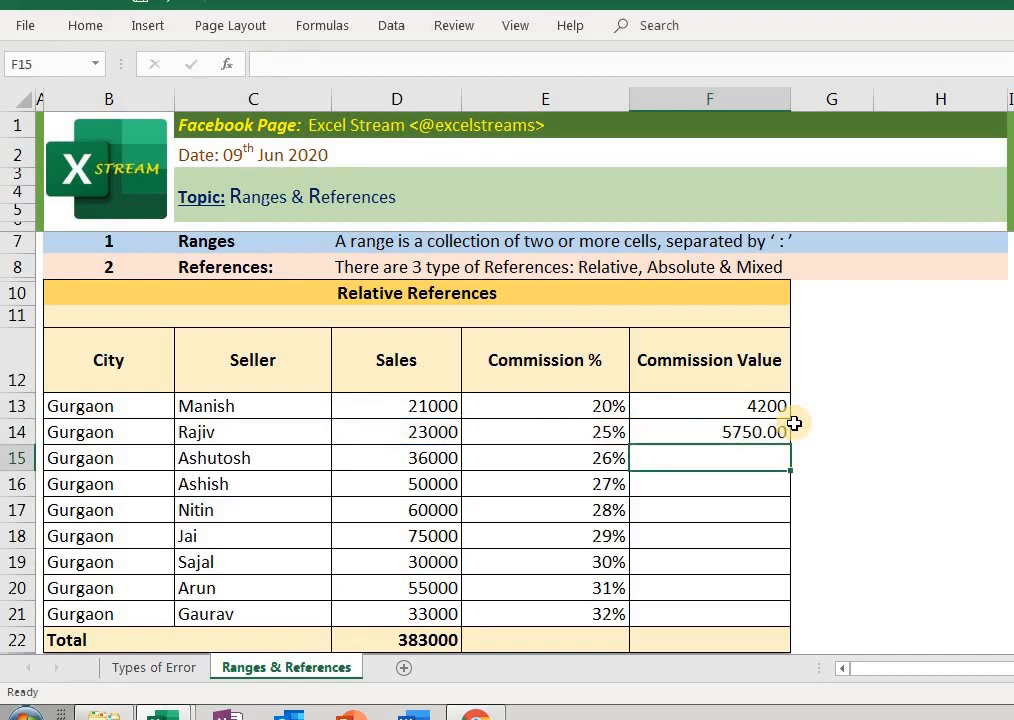
Copy the commission formula from F13 into F14:F21 to fill the remaining sellers' Commission Values.
{"action": "key", "text": "Up"}
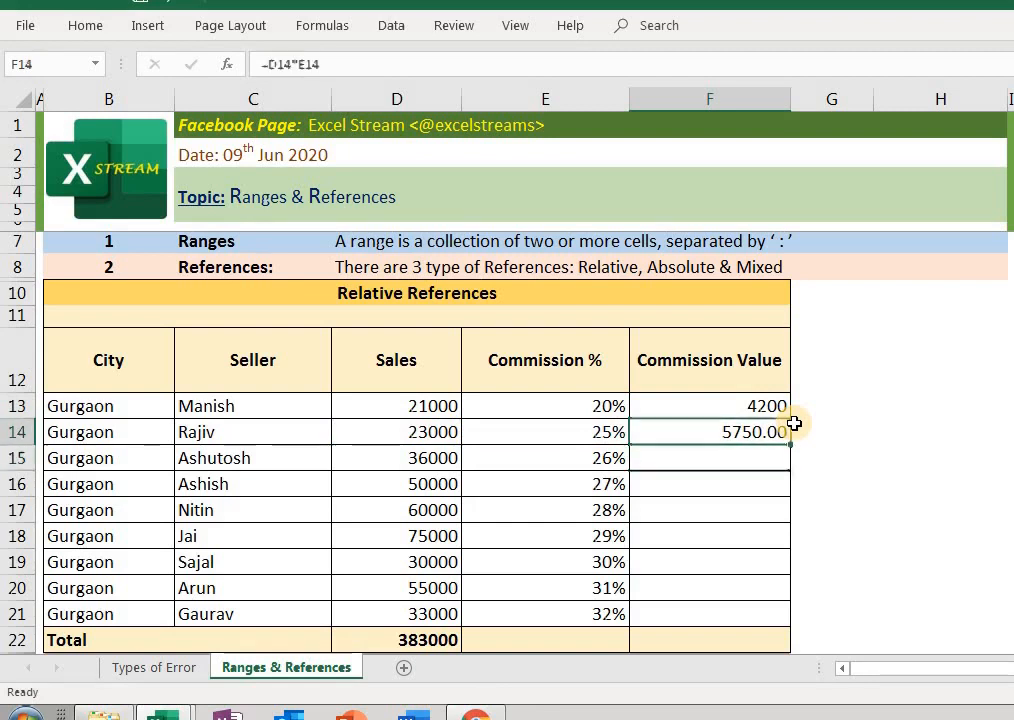
{"action": "key", "text": "Up"}
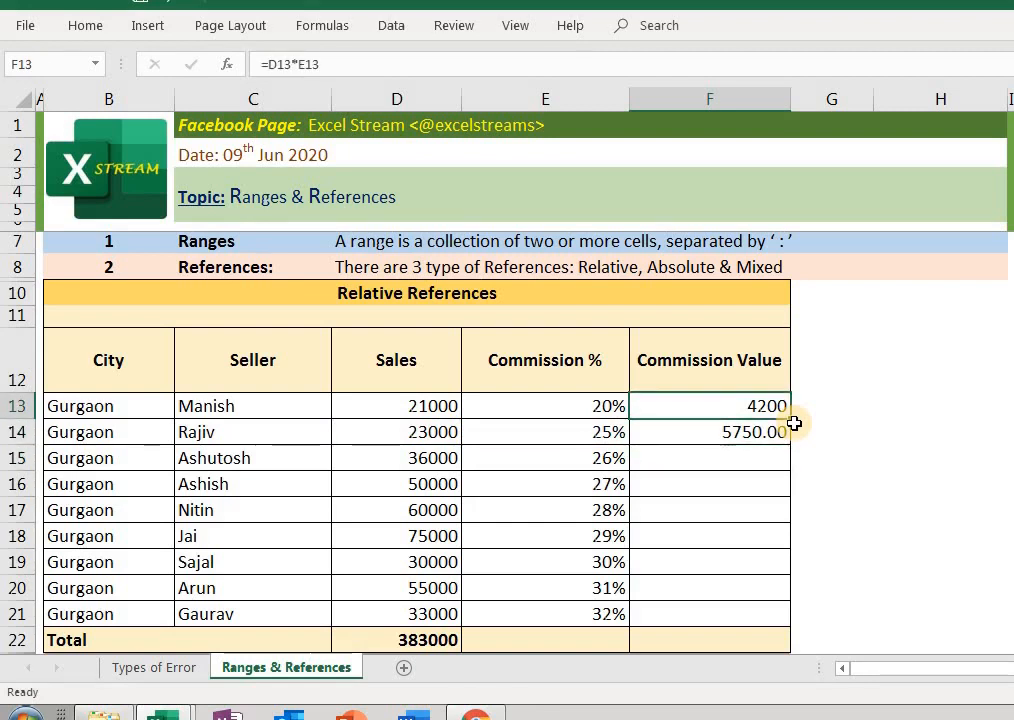
{"action": "key", "text": "F2"}
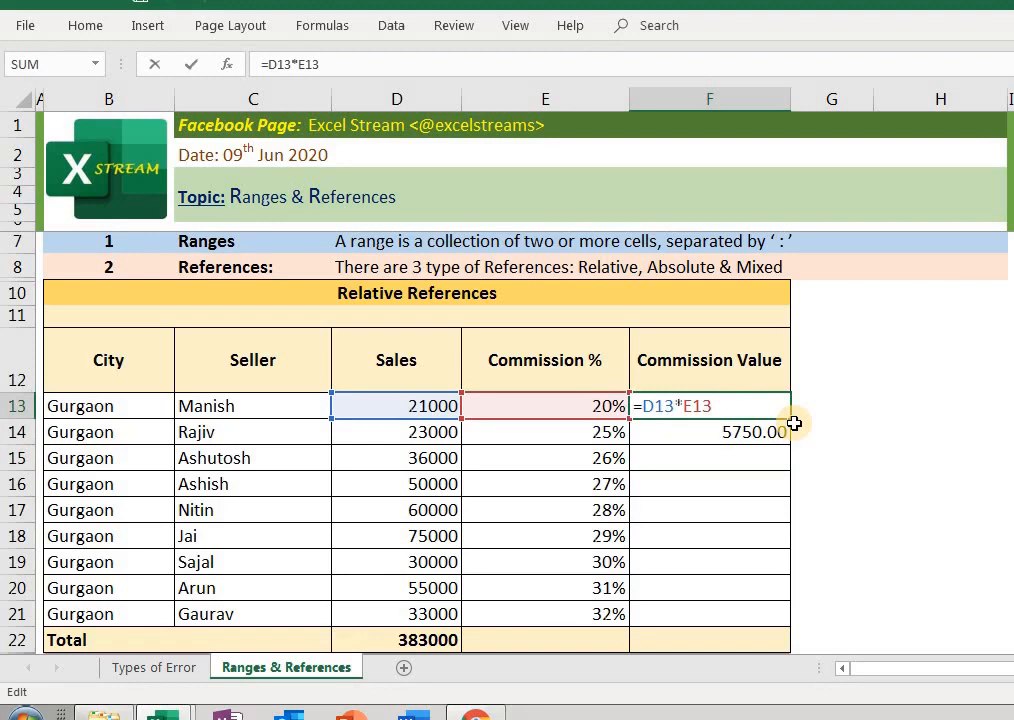
{"action": "key", "text": "Return"}
{"action": "key", "text": "Up"}
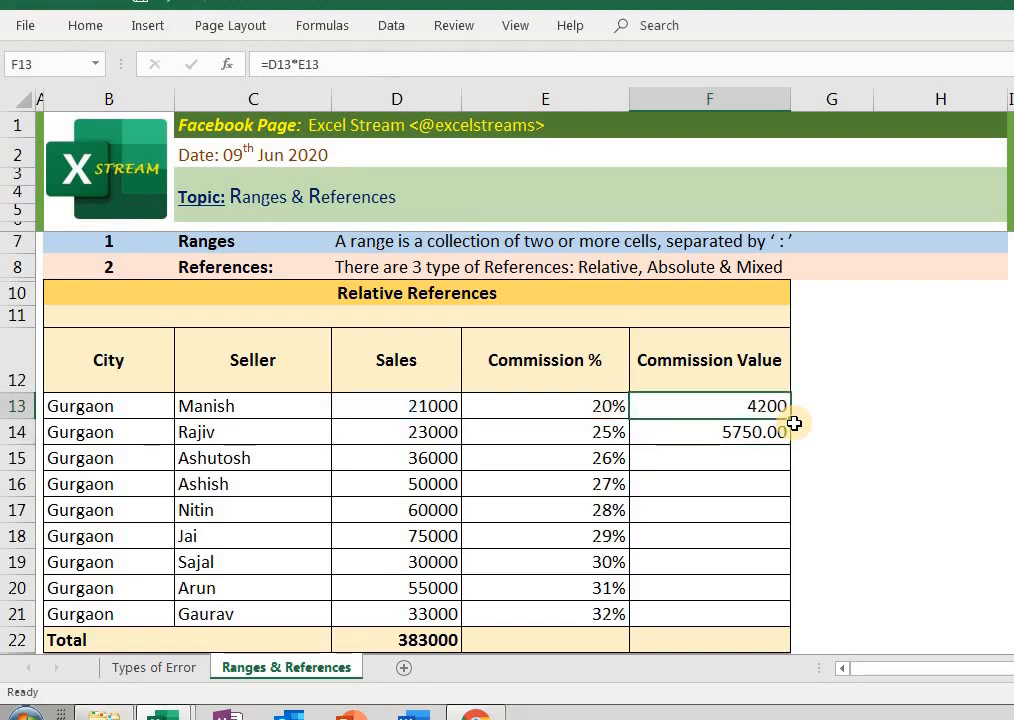
{"action": "key", "text": "ctrl+c"}
{"action": "key", "text": "Down"}
{"action": "key", "text": "shift+Down"}
{"action": "key", "text": "shift+Down"}
{"action": "key", "text": "shift+Down"}
{"action": "key", "text": "shift+Down"}
{"action": "key", "text": "shift+Down"}
{"action": "key", "text": "shift+Down"}
{"action": "key", "text": "shift+Down"}
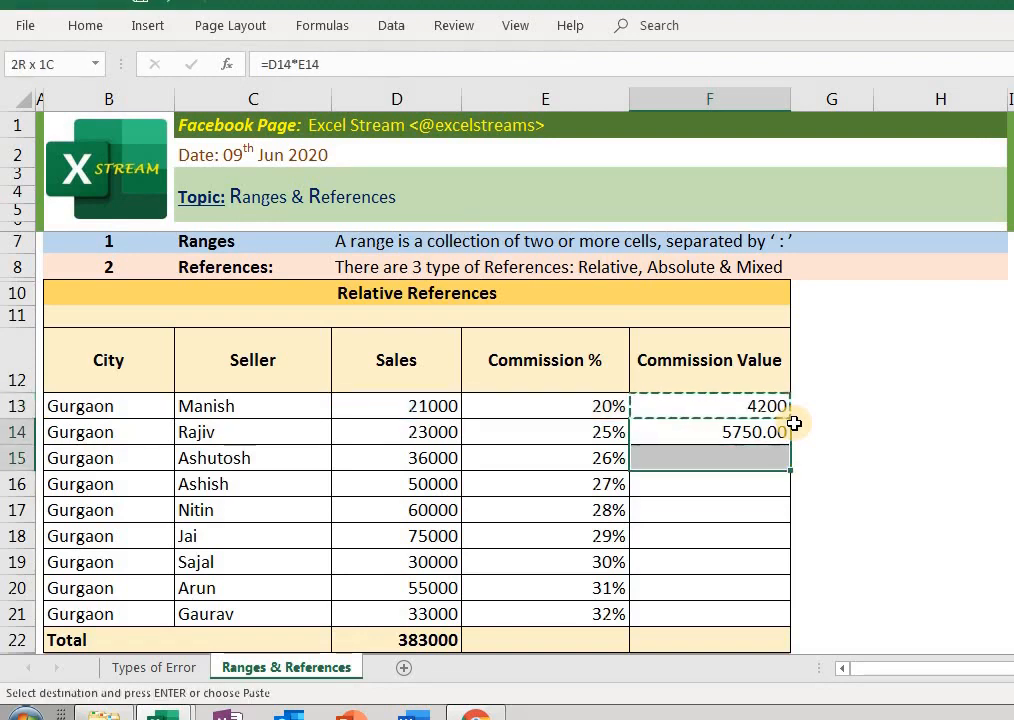
{"action": "key", "text": "Return"}
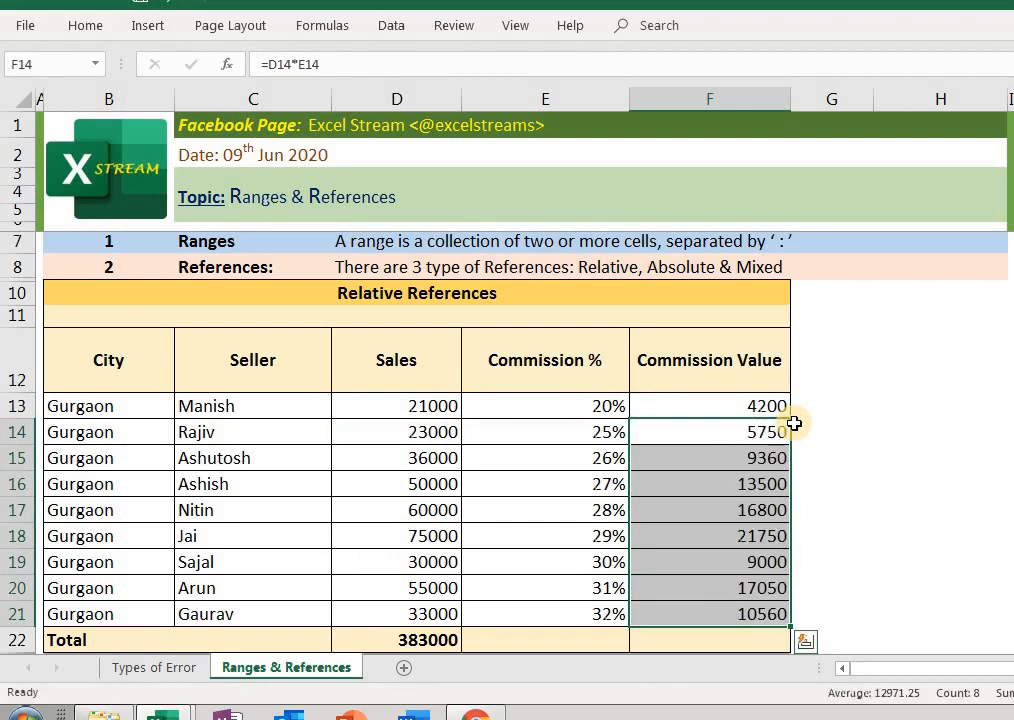
Compare the cell references in the commission formulas of F13 and F14.
{"action": "key", "text": "Up"}
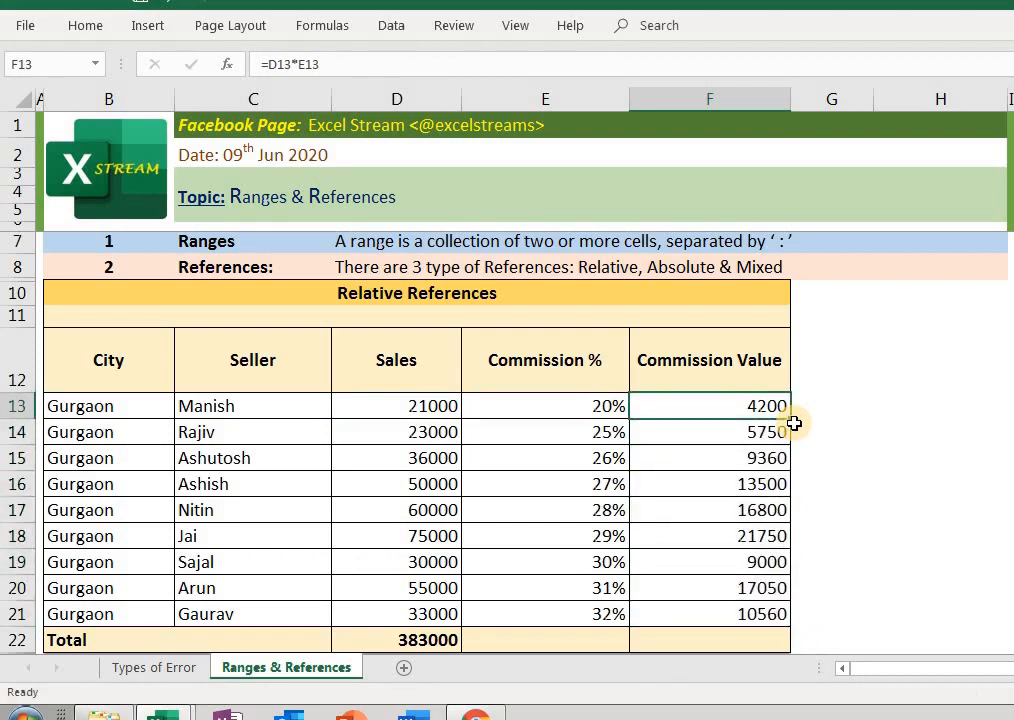
{"action": "key", "text": "F2"}
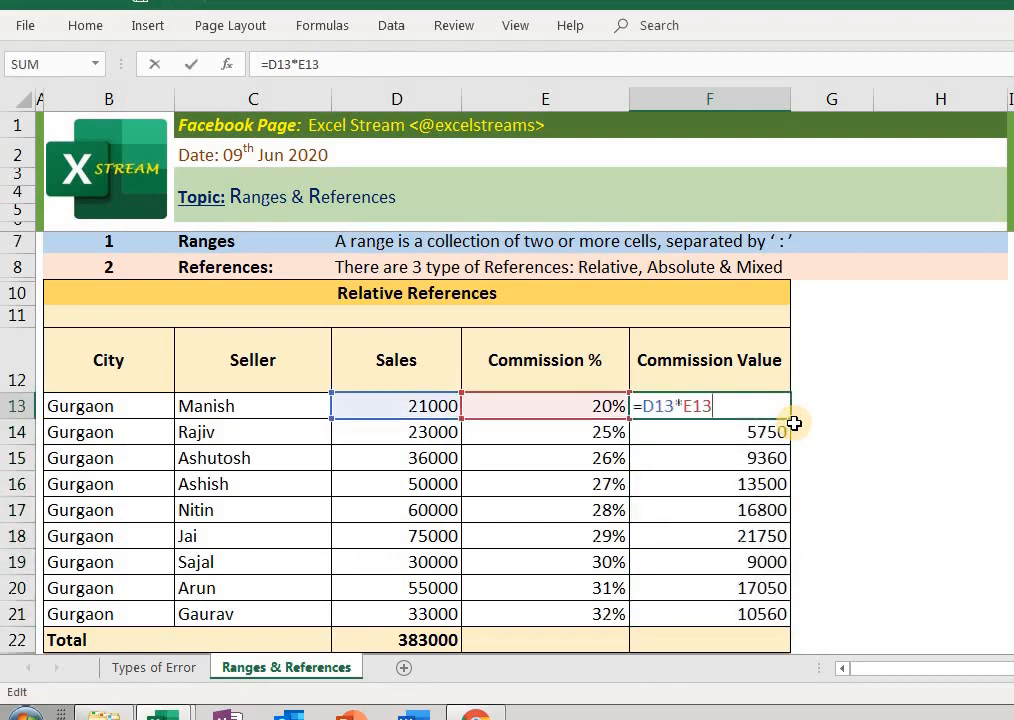
{"action": "key", "text": "Escape"}
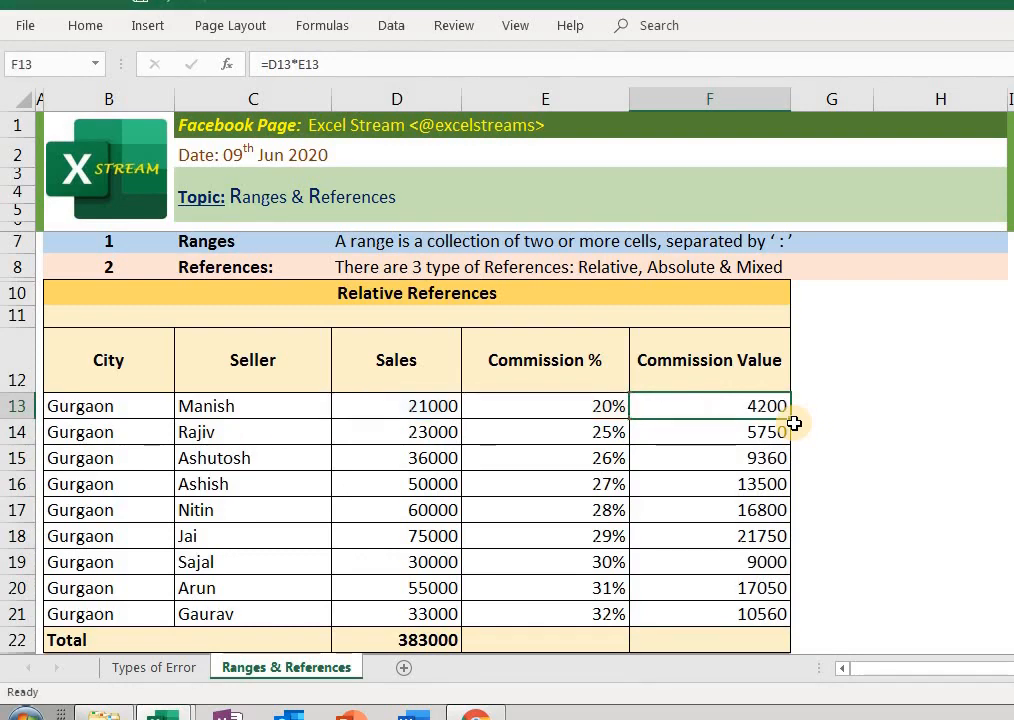
{"action": "key", "text": "F2"}
{"action": "key", "text": "Return"}
{"action": "key", "text": "F2"}
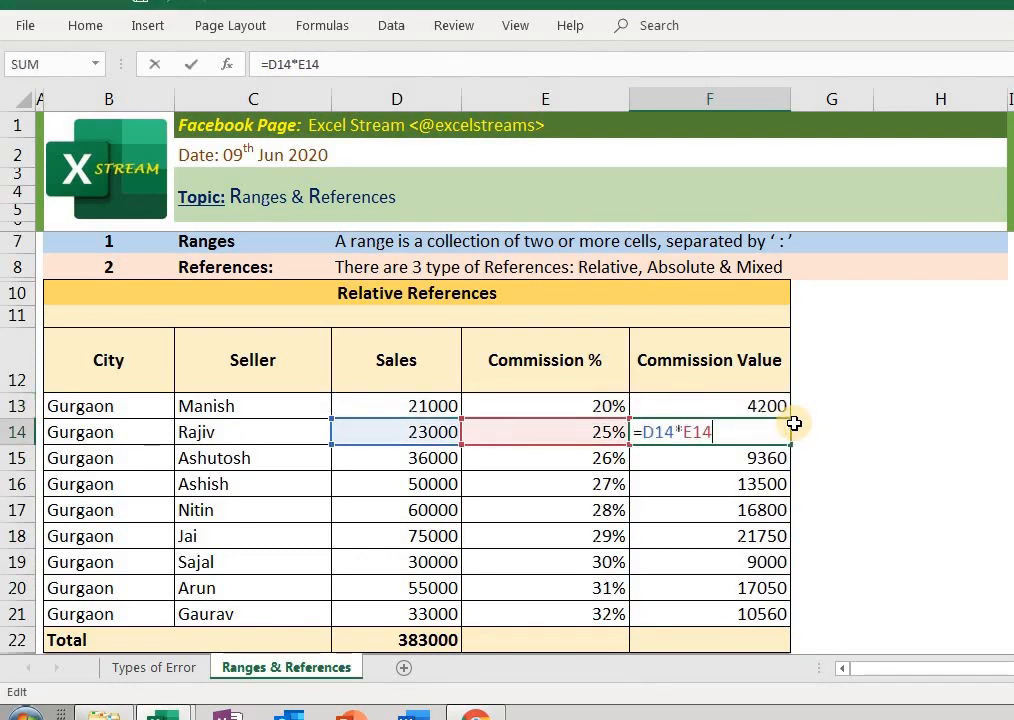
{"action": "key", "text": "Escape"}
{"action": "key", "text": "F2"}
{"action": "key", "text": "shift+Return"}
{"action": "key", "text": "F2"}
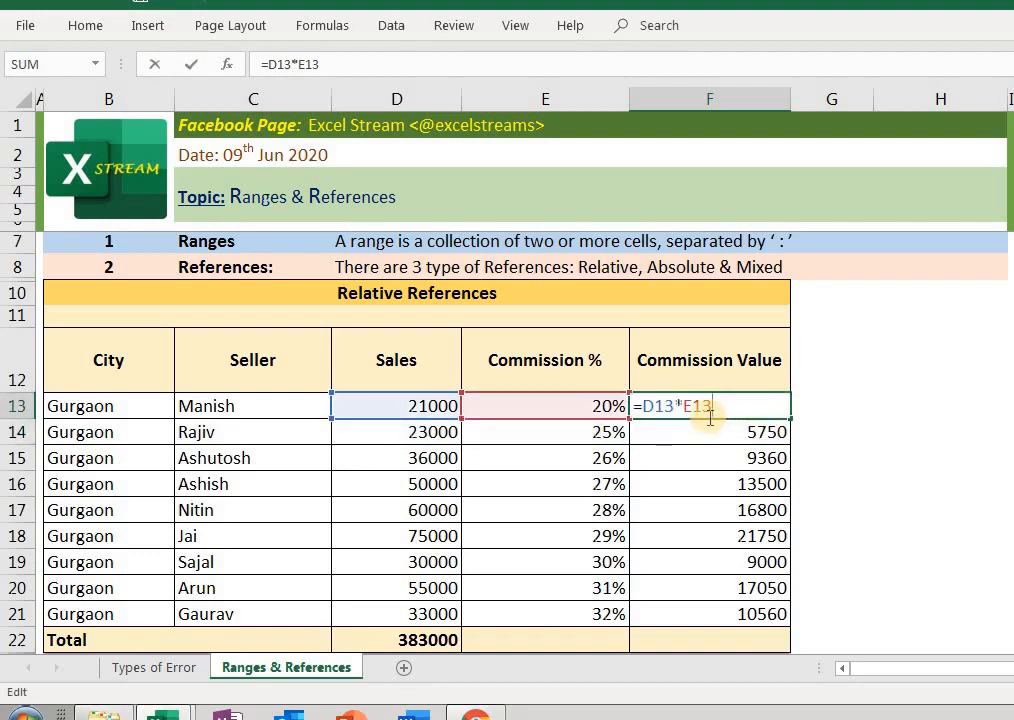
{"action": "key", "text": "Escape"}
{"action": "key", "text": "Down"}
{"action": "key", "text": "F2"}
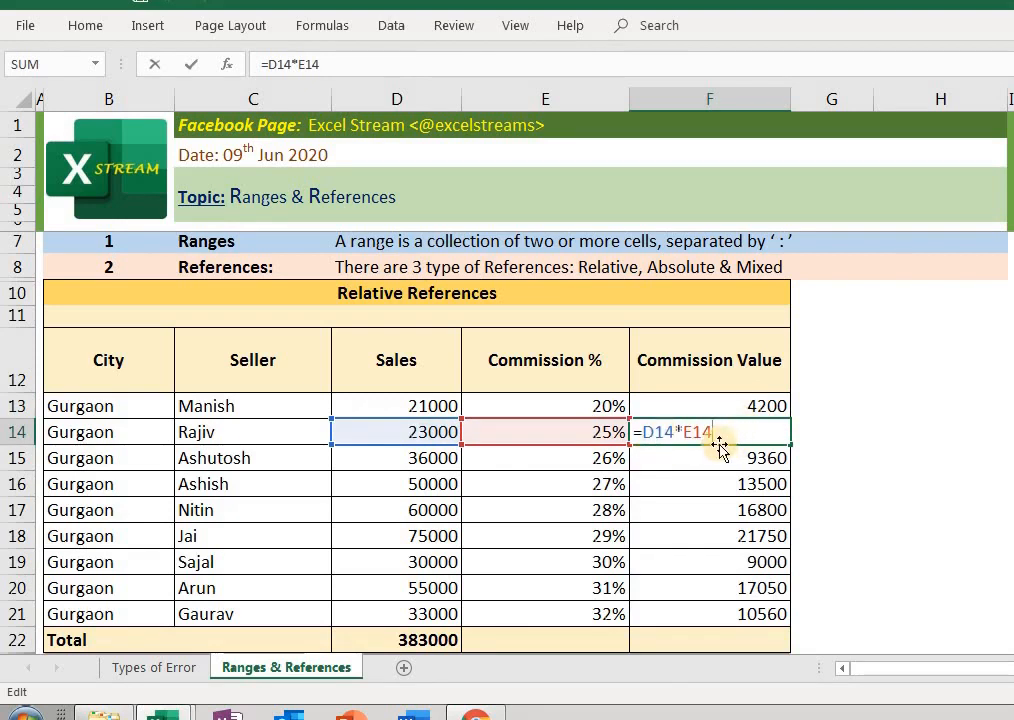
{"action": "key", "text": "ctrl+Return"}
{"action": "key", "text": "Up"}
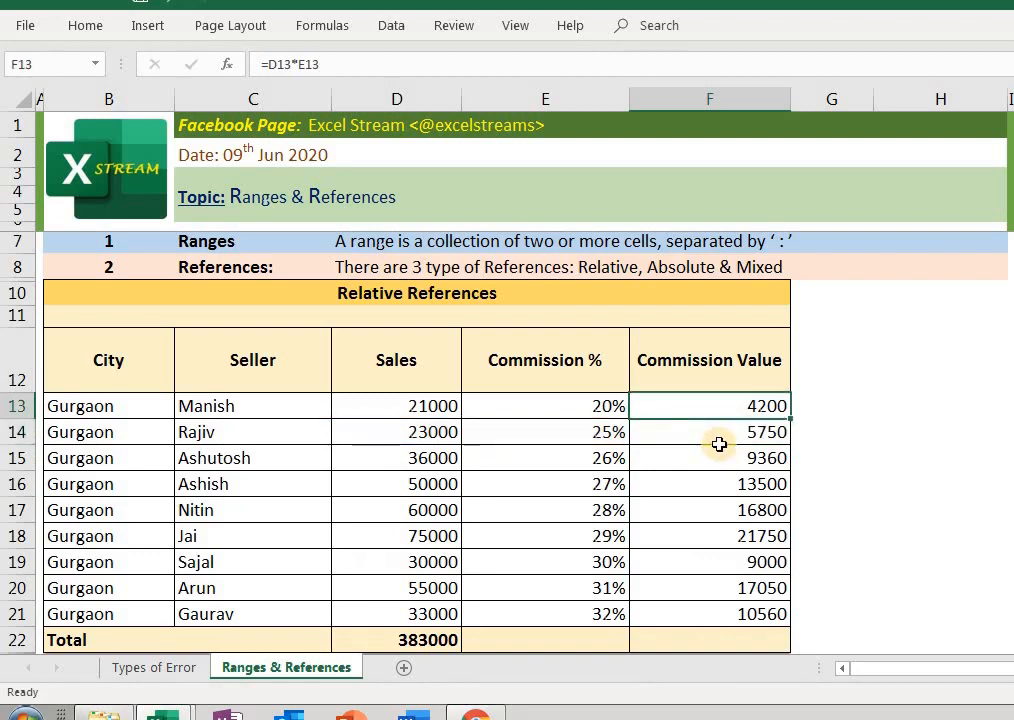
Review the range F13:F21 holding all sellers' commission formulas.
{"action": "key", "text": "Down"}
{"action": "key", "text": "Up"}
{"action": "key", "text": "shift+Down"}
{"action": "key", "text": "shift+Down"}
{"action": "key", "text": "shift+Down"}
{"action": "key", "text": "shift+Down"}
{"action": "key", "text": "shift+Down"}
{"action": "key", "text": "shift+Down"}
{"action": "key", "text": "shift+Down"}
{"action": "key", "text": "shift+Down"}
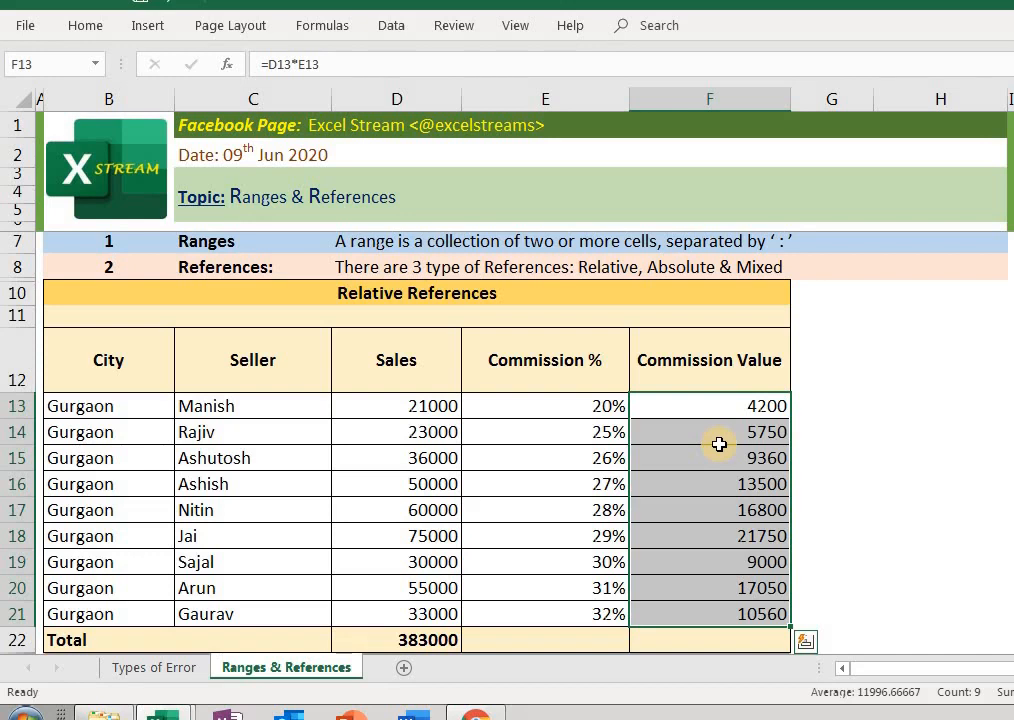
Total the Commission Value column in F22 with the formula =SUM(F13:F21).
{"action": "key", "text": "Down"}
{"action": "key", "text": "Down"}
{"action": "key", "text": "Down"}
{"action": "key", "text": "Down"}
{"action": "key", "text": "Down"}
{"action": "key", "text": "Down"}
{"action": "key", "text": "Down"}
{"action": "key", "text": "Down"}
{"action": "key", "text": "Down"}
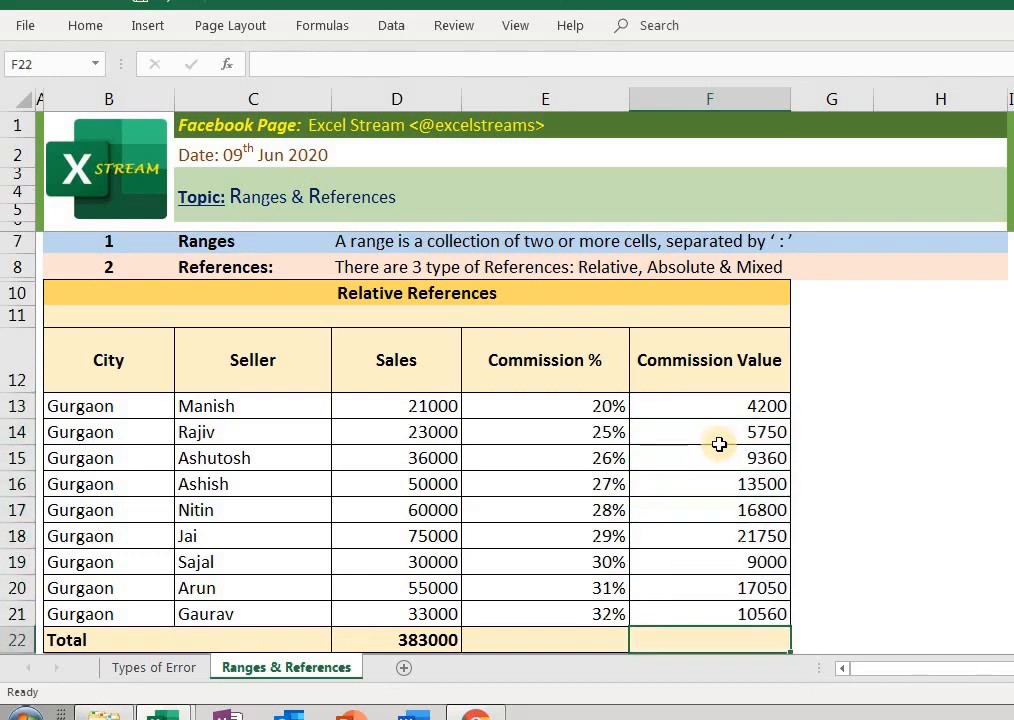
{"action": "key", "text": "alt+equal"}
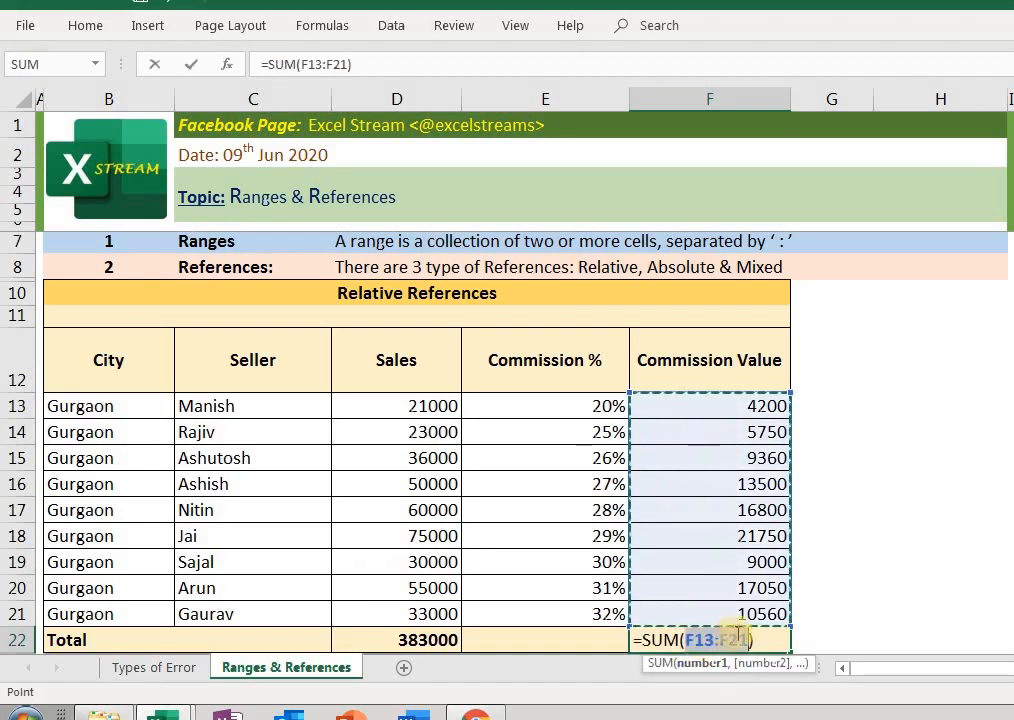
{"action": "key", "text": "Return"}
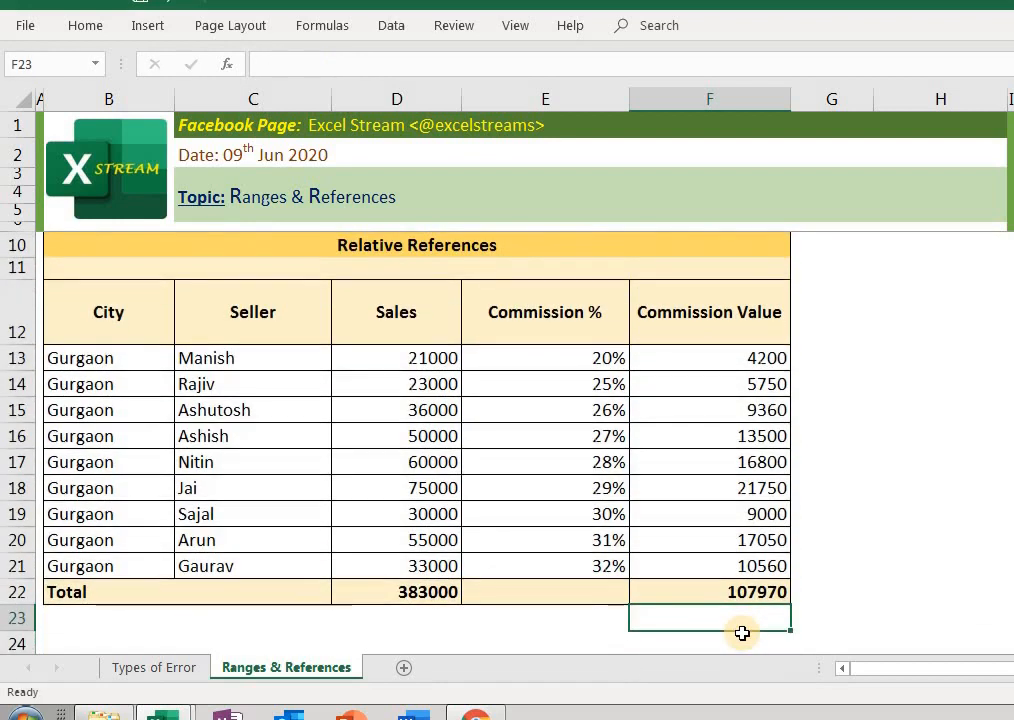
Look over the Commission Value column from its total up to the header and first sellers' rows.
{"action": "key", "text": "Up"}
{"action": "key", "text": "ctrl+Up"}
{"action": "key", "text": "Down"}
{"action": "key", "text": "Down"}
{"action": "key", "text": "Up"}
{"action": "key", "text": "Up"}
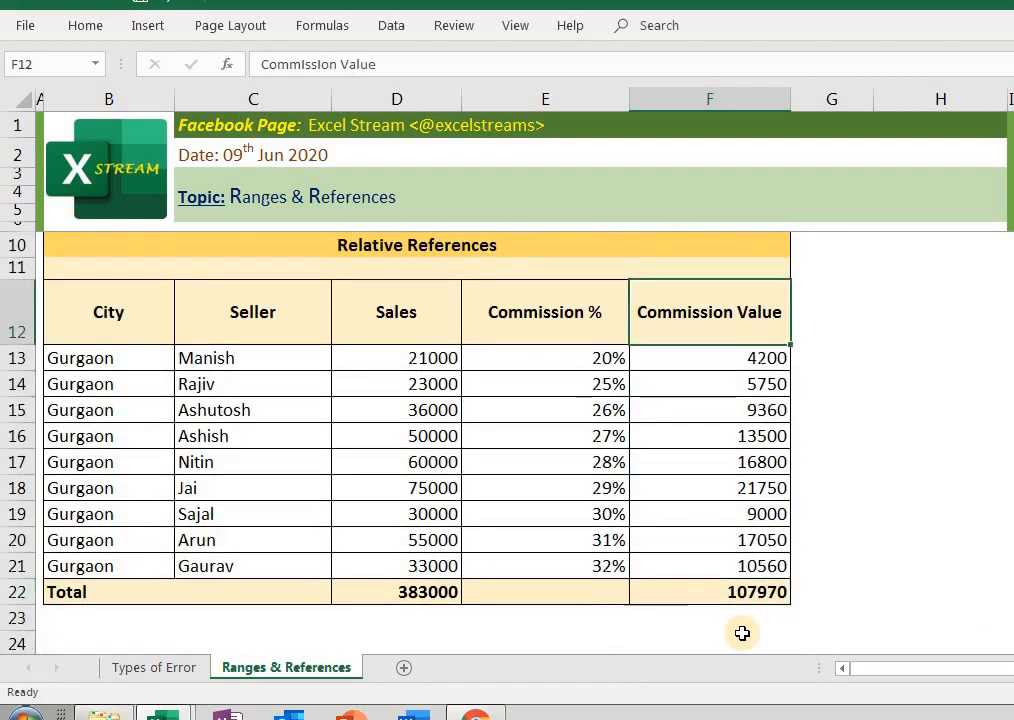
{"action": "key", "text": "Down"}
{"action": "key", "text": "Down"}
{"action": "key", "text": "Down"}
{"action": "key", "text": "Up"}
{"action": "key", "text": "Up"}
{"action": "key", "text": "Up"}
{"action": "key", "text": "Up"}
{"action": "key", "text": "Down"}
{"action": "key", "text": "Down"}
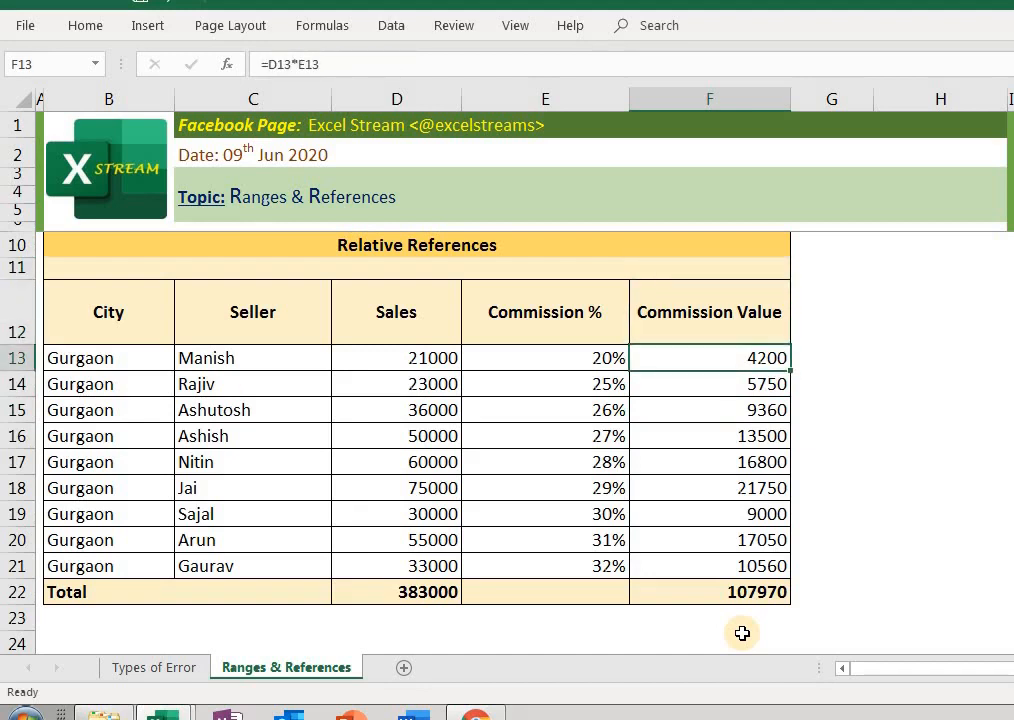
Recheck how the relative references shift by row between the formulas in F13 and F14.
{"action": "key", "text": "F2"}
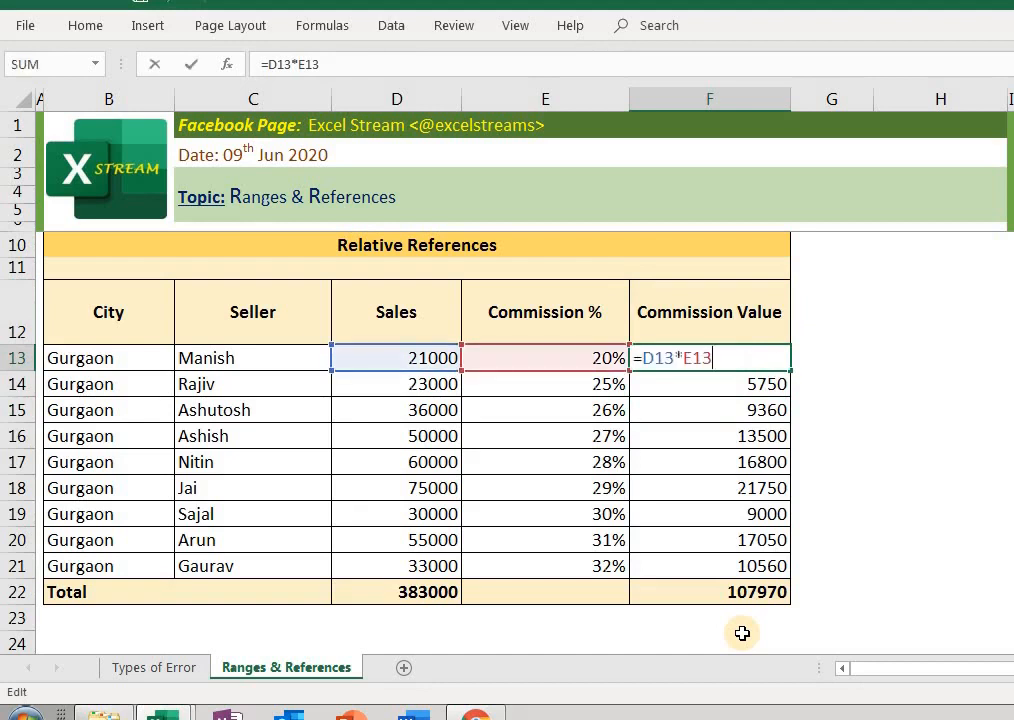
{"action": "key", "text": "Escape"}
{"action": "key", "text": "Down"}
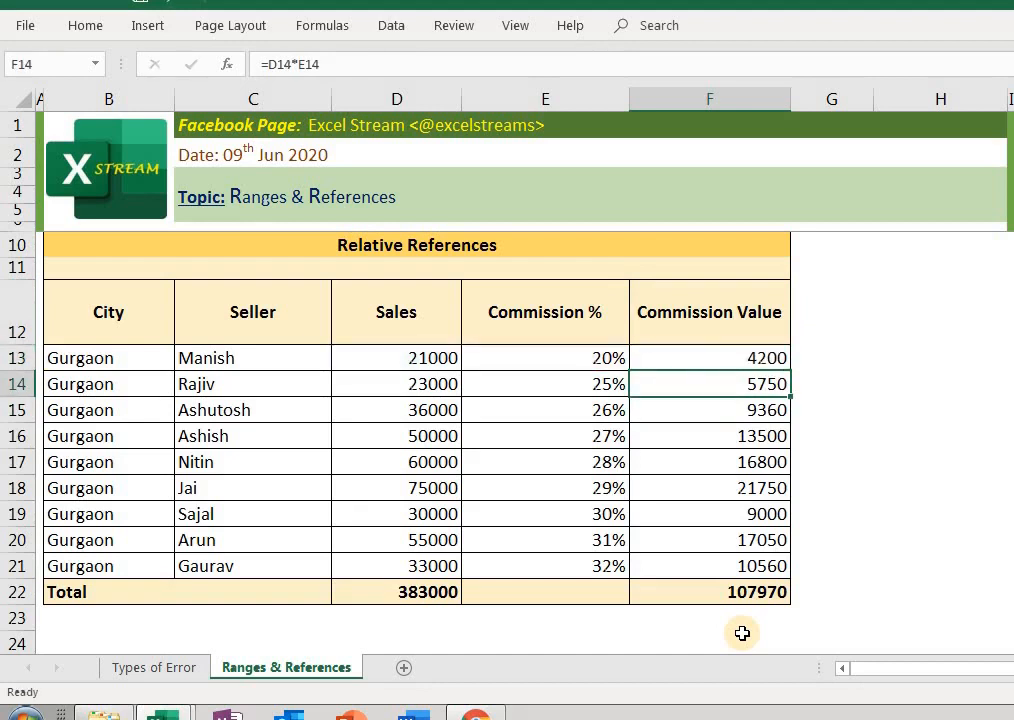
{"action": "key", "text": "F2"}
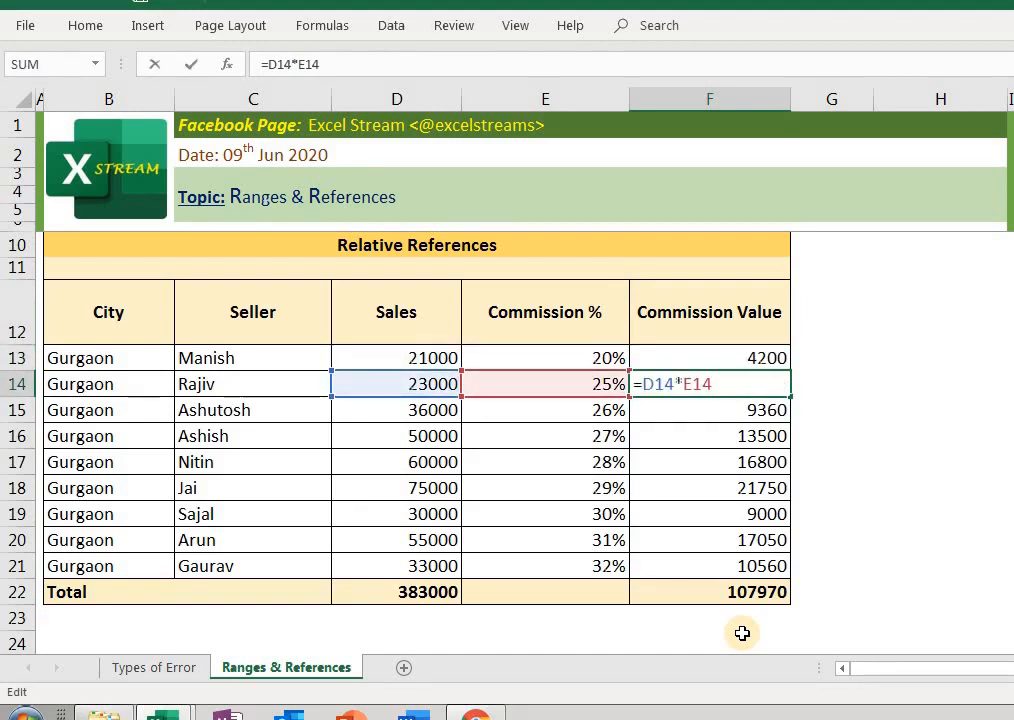
{"action": "key", "text": "Escape"}
{"action": "key", "text": "Up"}
{"action": "key", "text": "Down"}
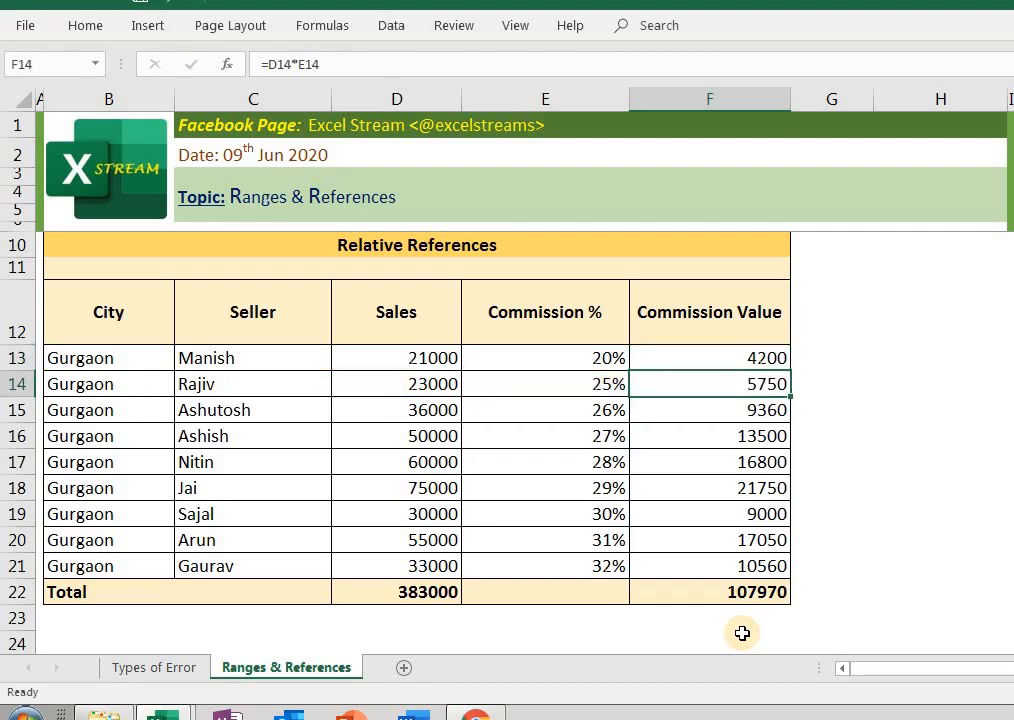
{"action": "key", "text": "Up"}
{"action": "key", "text": "Down"}
{"action": "key", "text": "Up"}
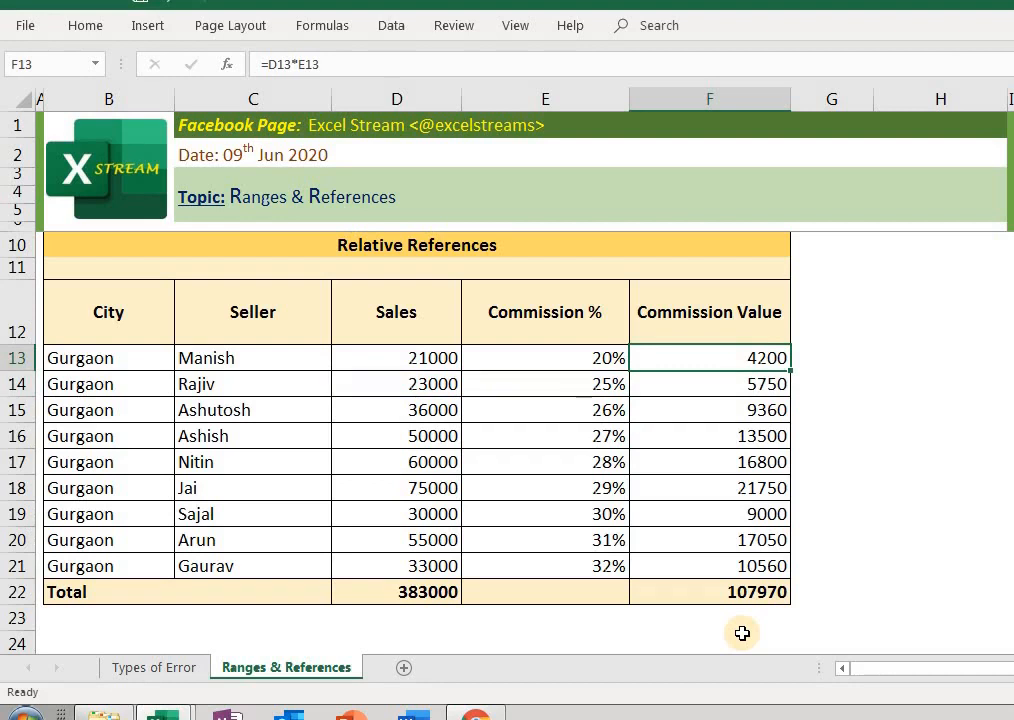
{"action": "key", "text": "Down"}
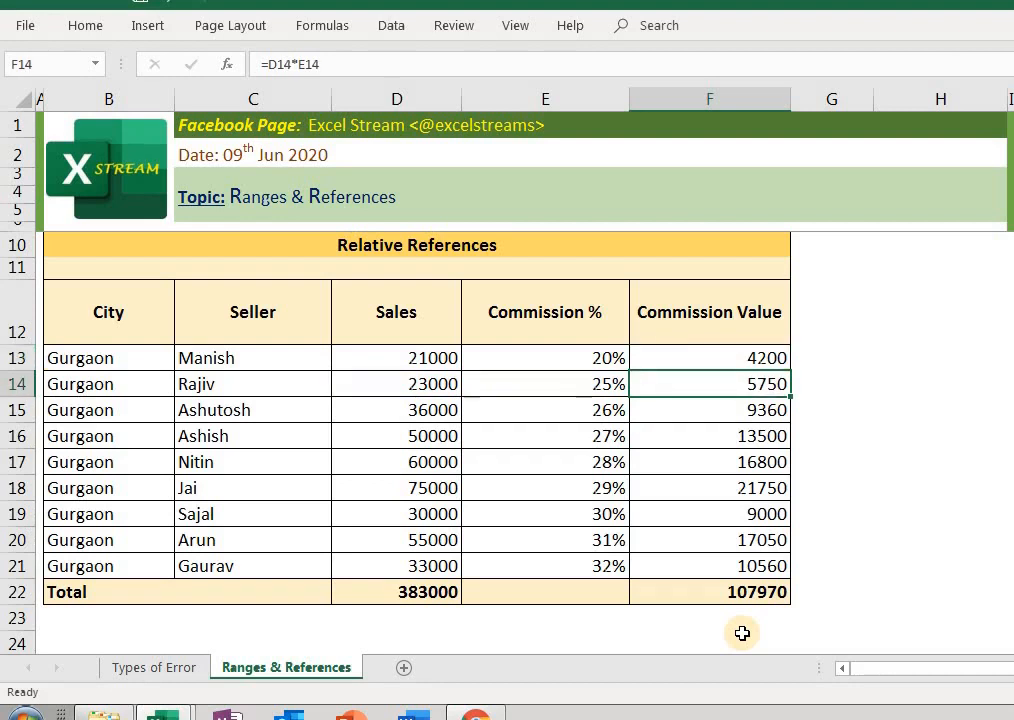
{"action": "key", "text": "ctrl+Down"}
{"action": "key", "text": "ctrl+Up"}
{"action": "key", "text": "Down"}
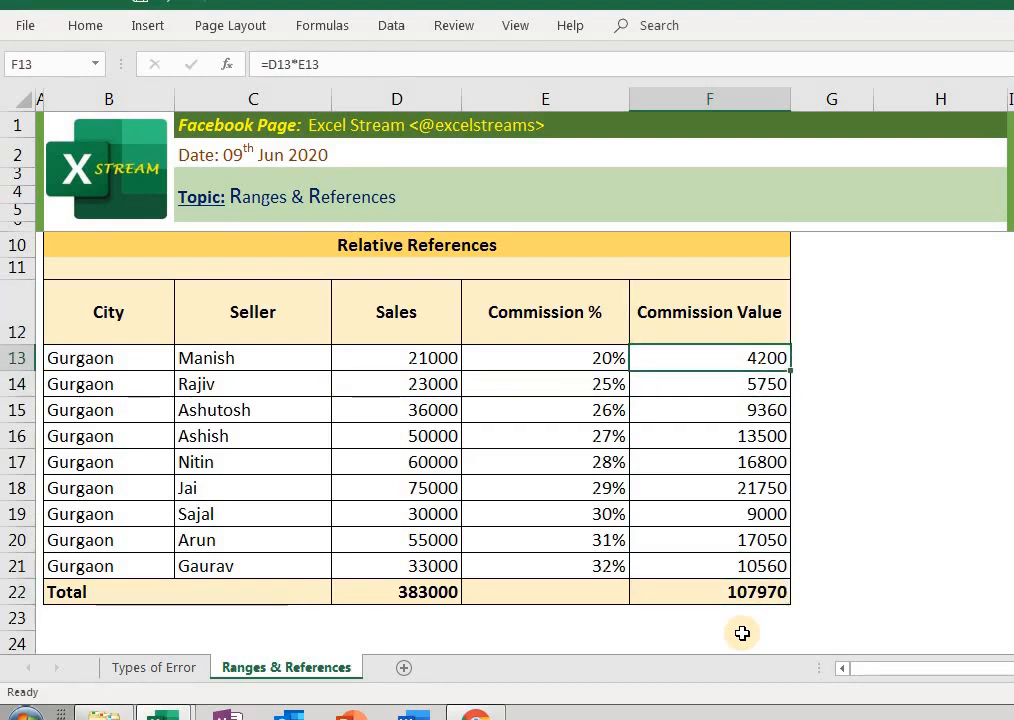
{"action": "key", "text": "Up"}
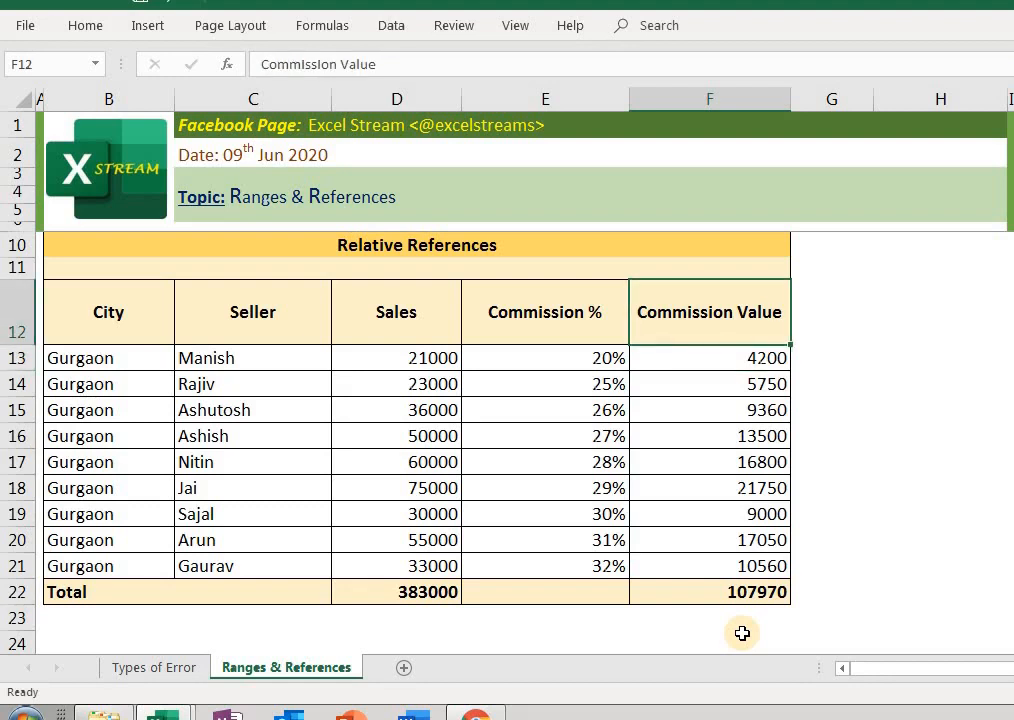
Examine the header row J12:N12 of the Absolute References table, from City to Commission Value.
{"action": "key", "text": "Right"}
{"action": "key", "text": "Right"}
{"action": "key", "text": "Right"}
{"action": "key", "text": "Right"}
{"action": "key", "text": "Right"}
{"action": "key", "text": "Right"}
{"action": "key", "text": "Right"}
{"action": "key", "text": "Right"}
{"action": "key", "text": "Right"}
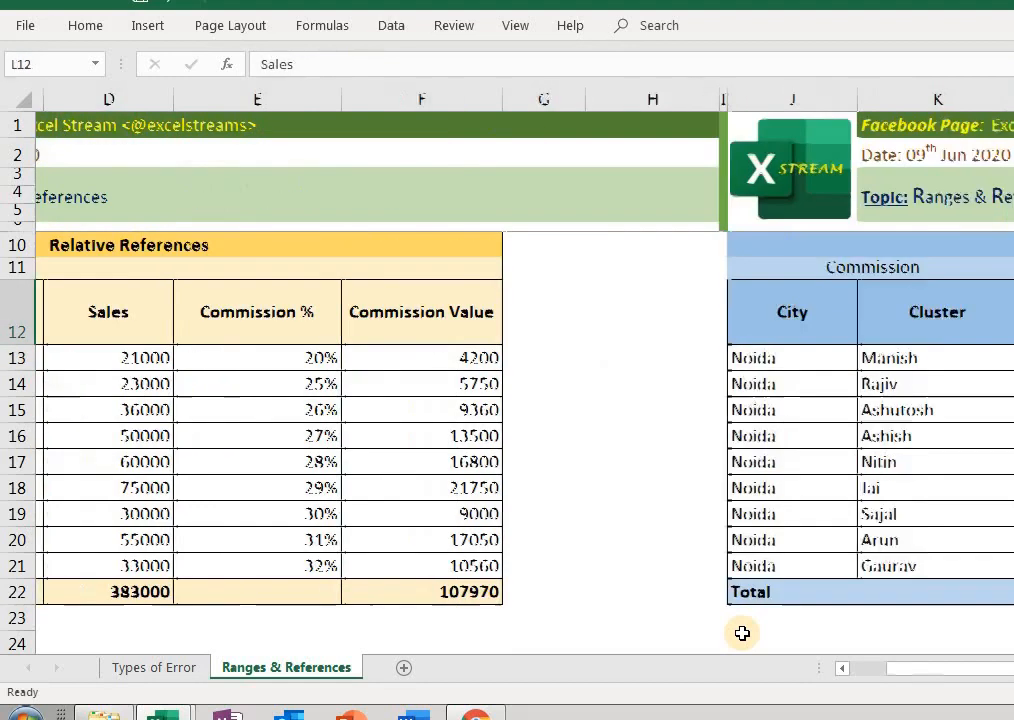
{"action": "key", "text": "Right"}
{"action": "key", "text": "Right"}
{"action": "key", "text": "Right"}
{"action": "key", "text": "Right"}
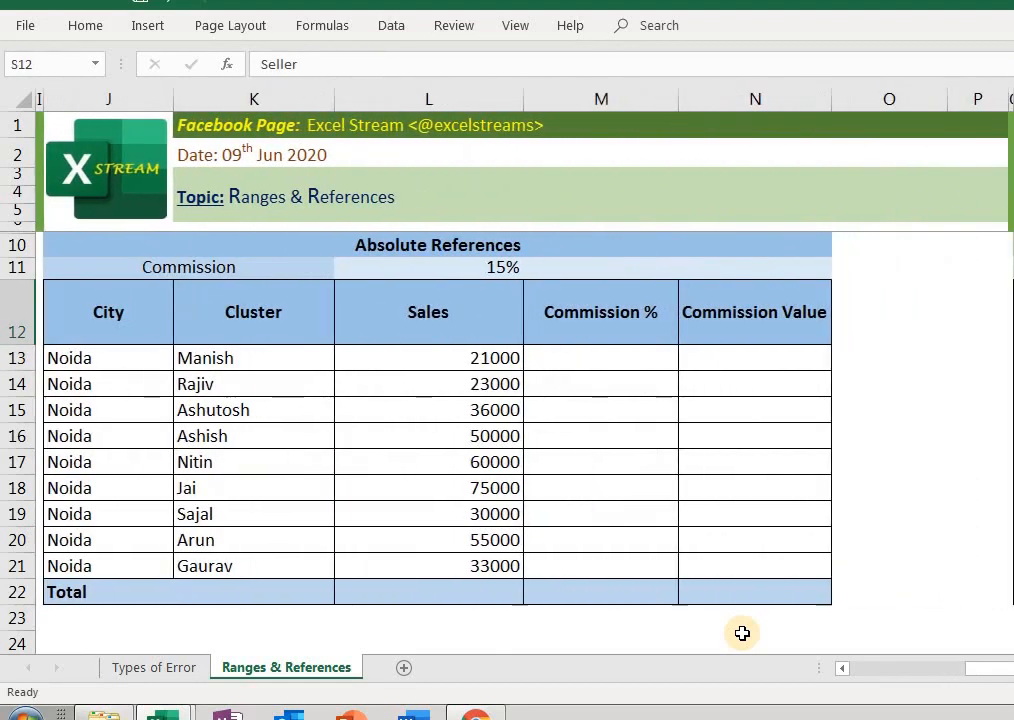
{"action": "key", "text": "Left"}
{"action": "key", "text": "Left"}
{"action": "key", "text": "Left"}
{"action": "key", "text": "Left"}
{"action": "key", "text": "Left"}
{"action": "key", "text": "Left"}
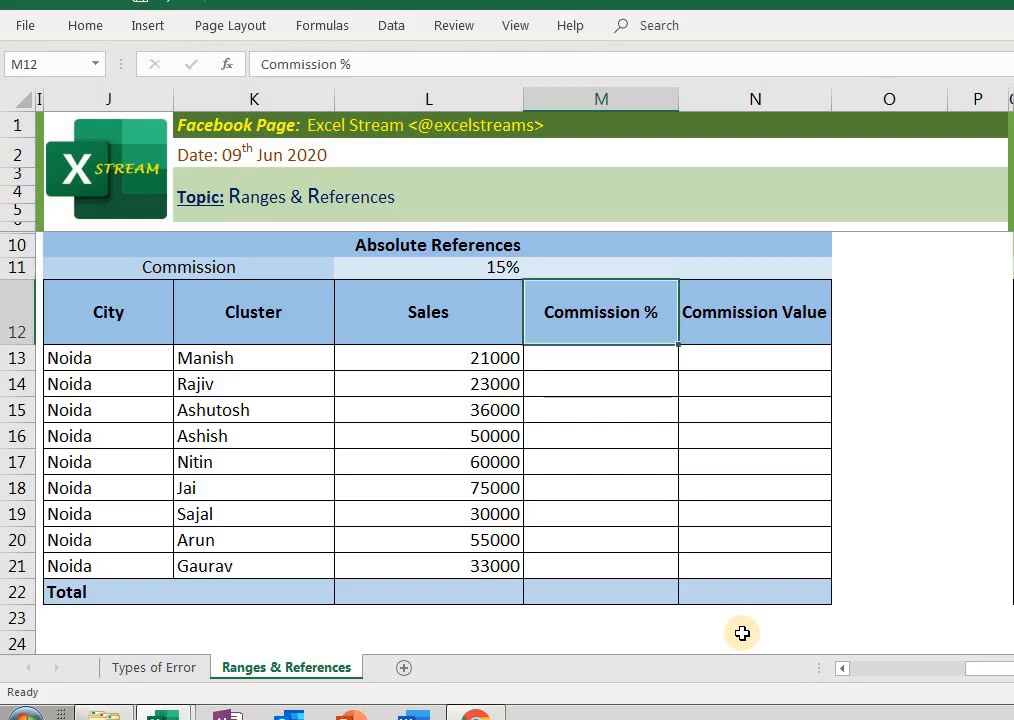
{"action": "key", "text": "Left"}
{"action": "key", "text": "Down"}
{"action": "key", "text": "Up"}
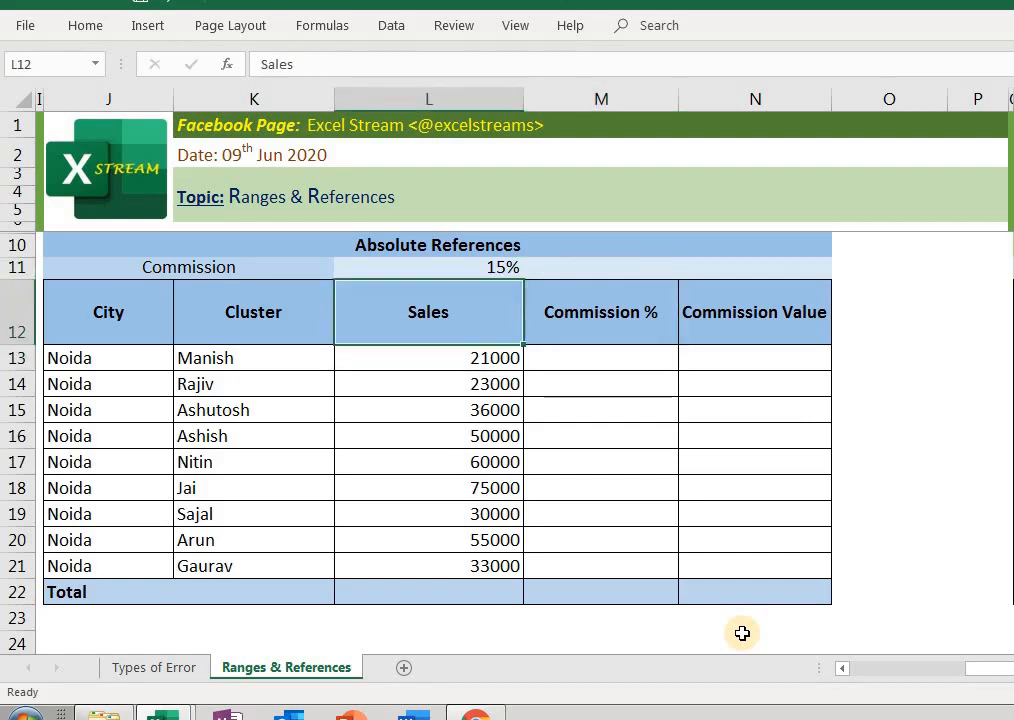
{"action": "key", "text": "Left"}
{"action": "key", "text": "Left"}
{"action": "key", "text": "ctrl+shift+Right"}
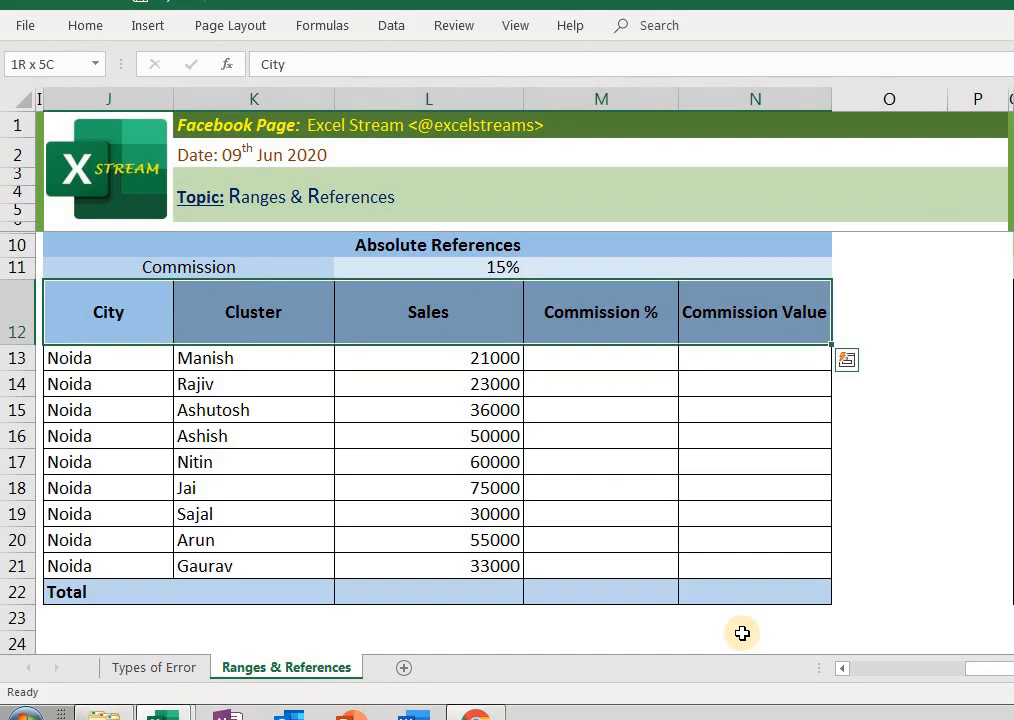
Rename the Cluster header in K12 of the Absolute References table to Sellers.
{"action": "key", "text": "Down"}
{"action": "key", "text": "Up"}
{"action": "key", "text": "Right"}
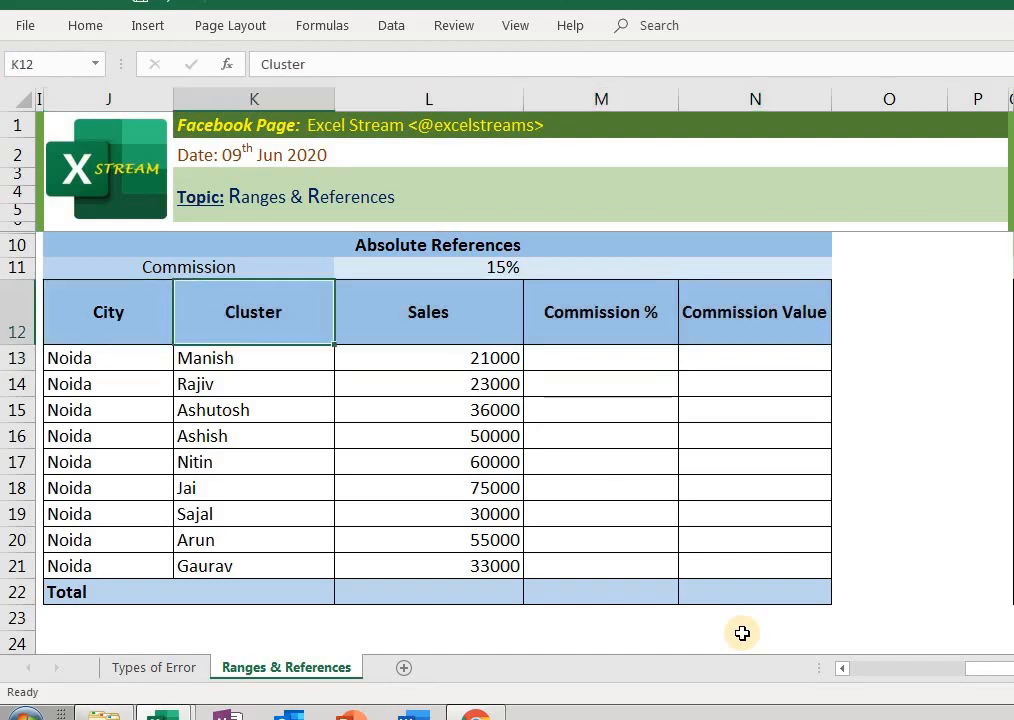
{"action": "type", "text": "Sellers"}
{"action": "key", "text": "Return"}
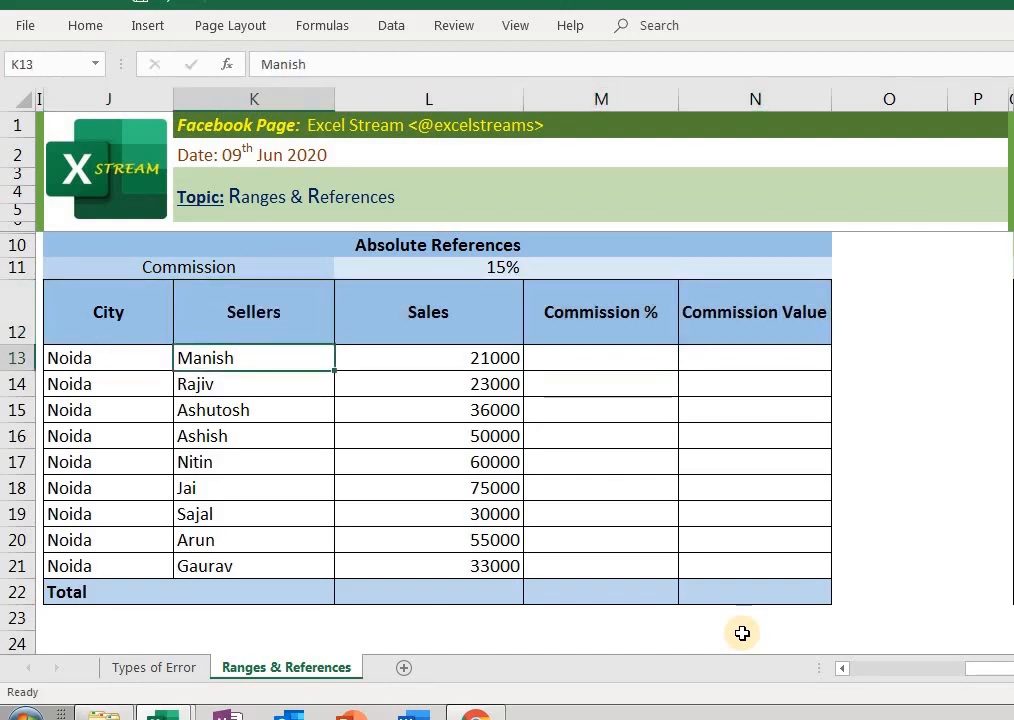
{"action": "key", "text": "Right"}
{"action": "key", "text": "Right"}
{"action": "key", "text": "Up"}
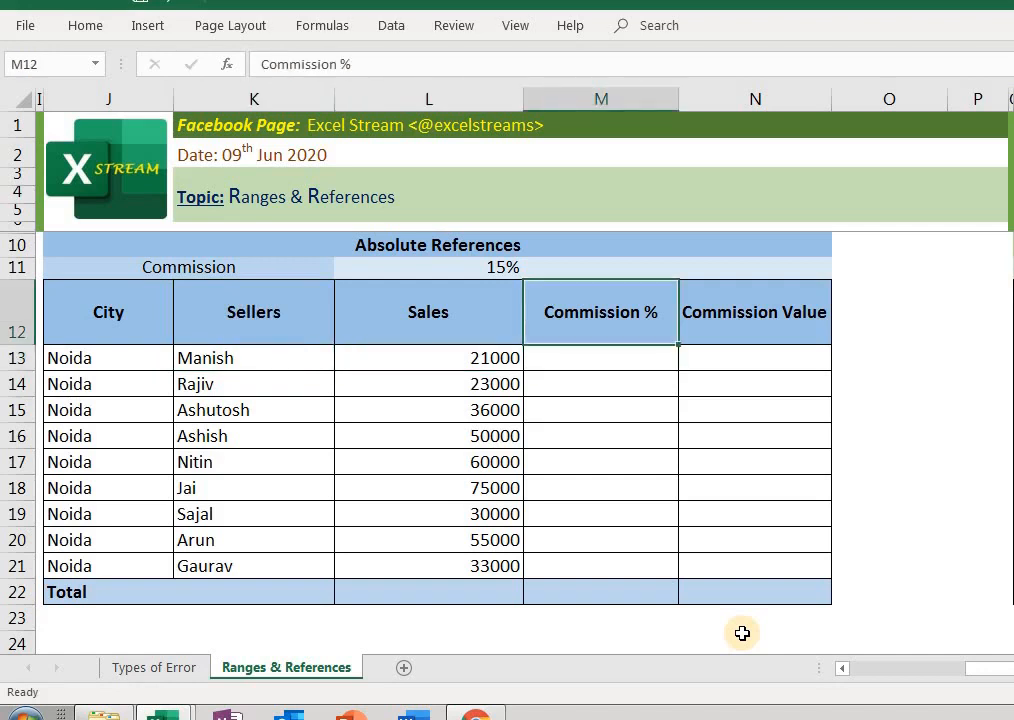
{"action": "key", "text": "Down"}
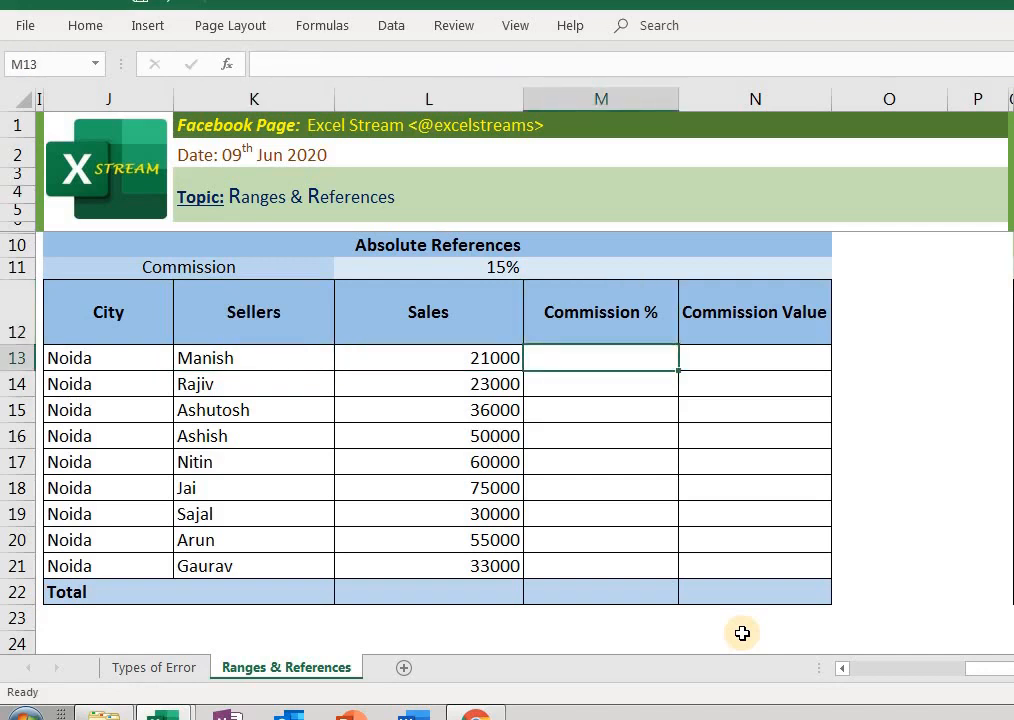
{"action": "type", "text": "="}
{"action": "key", "text": "Escape"}
{"action": "key", "text": "Up"}
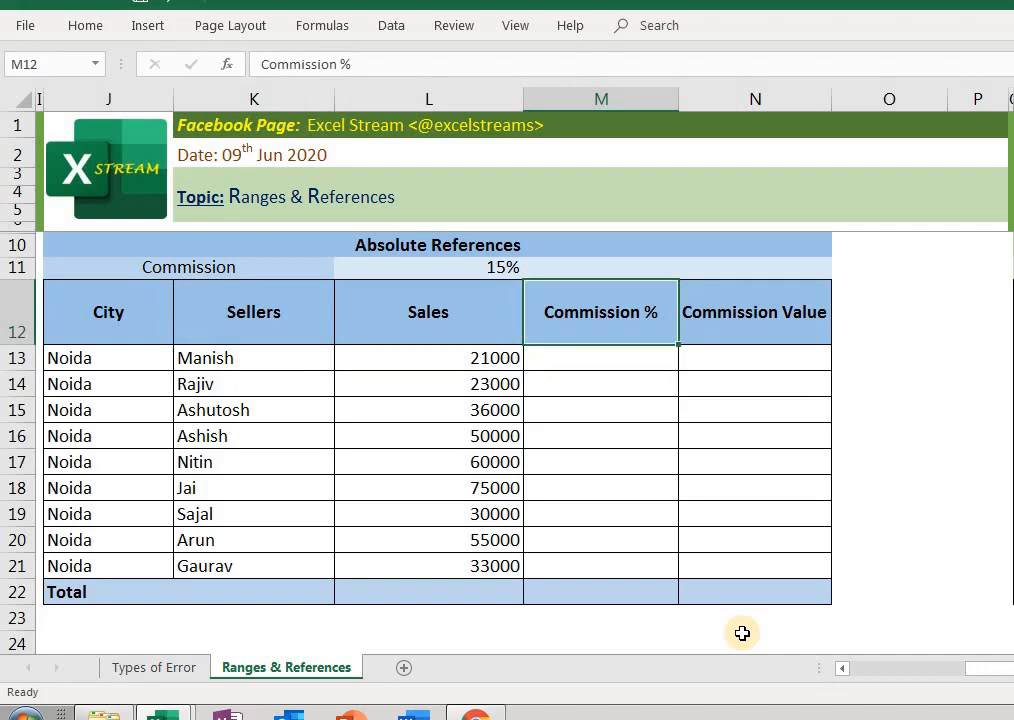
Examine the Absolute References table's Commission % column and the single commission rate in L11.
{"action": "key", "text": "Left"}
{"action": "key", "text": "Left"}
{"action": "key", "text": "Left"}
{"action": "key", "text": "Right"}
{"action": "key", "text": "Right"}
{"action": "key", "text": "Right"}
{"action": "key", "text": "Down"}
{"action": "key", "text": "Down"}
{"action": "key", "text": "Down"}
{"action": "key", "text": "Down"}
{"action": "key", "text": "Down"}
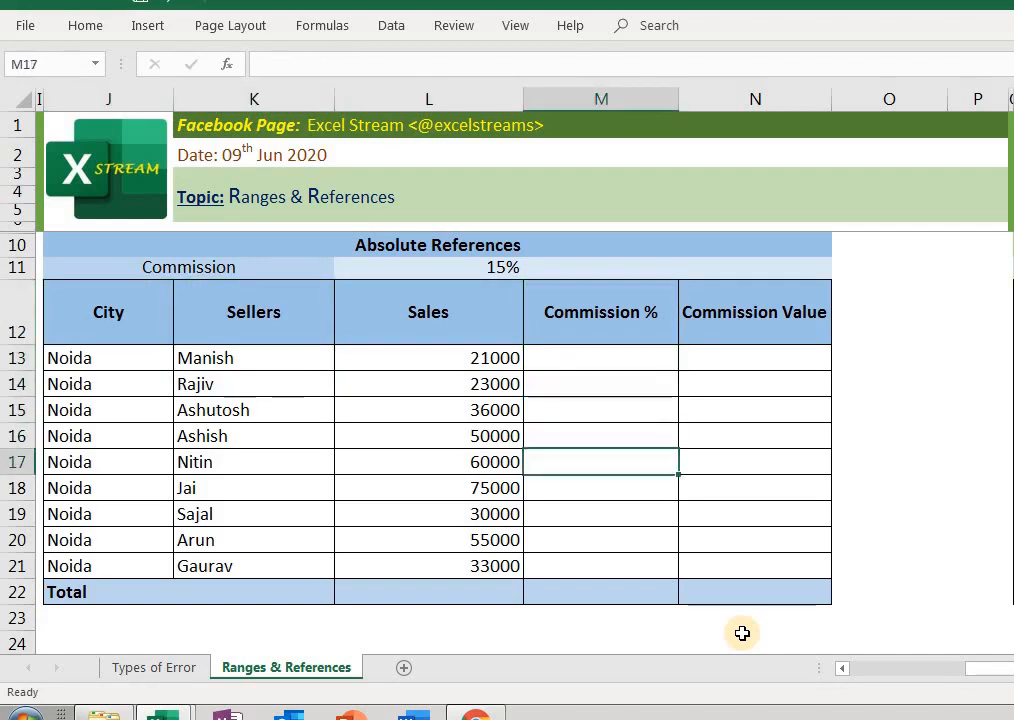
{"action": "key", "text": "Down"}
{"action": "key", "text": "Down"}
{"action": "key", "text": "Up"}
{"action": "key", "text": "Up"}
{"action": "key", "text": "Up"}
{"action": "key", "text": "Up"}
{"action": "key", "text": "Up"}
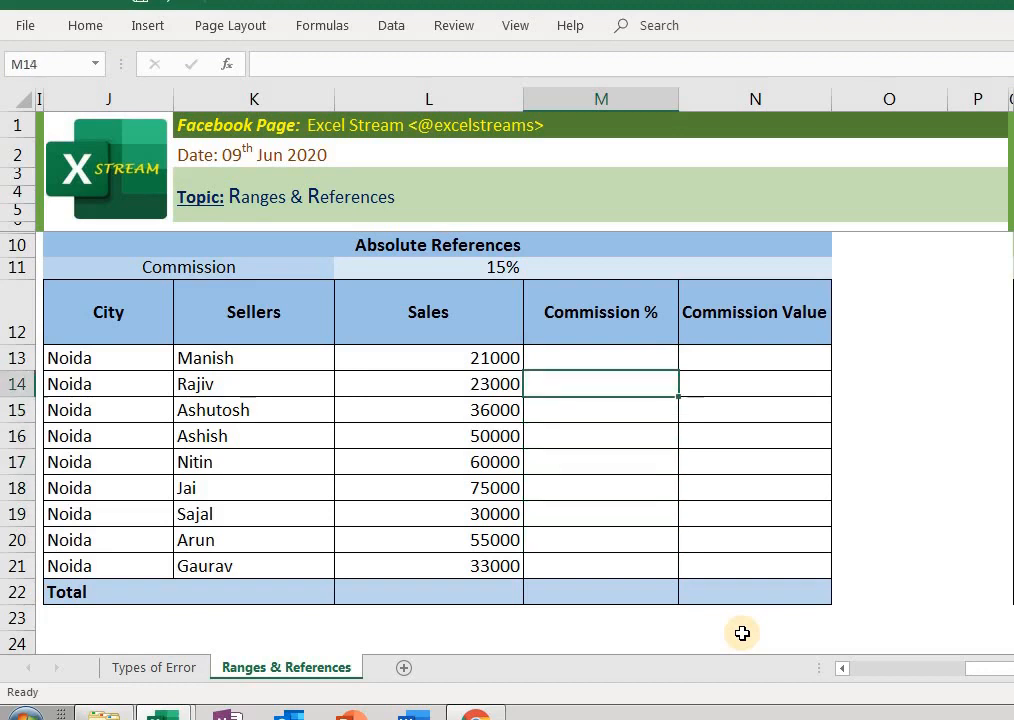
{"action": "key", "text": "Up"}
{"action": "key", "text": "Up"}
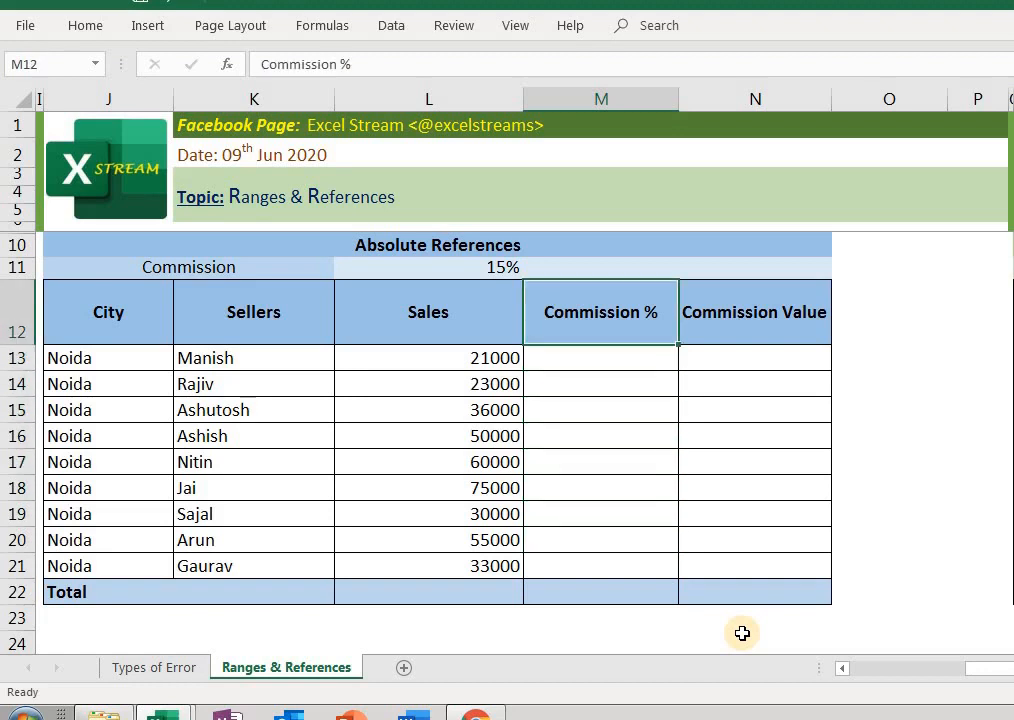
{"action": "key", "text": "Down"}
{"action": "key", "text": "Left"}
{"action": "key", "text": "Up"}
{"action": "key", "text": "Up"}
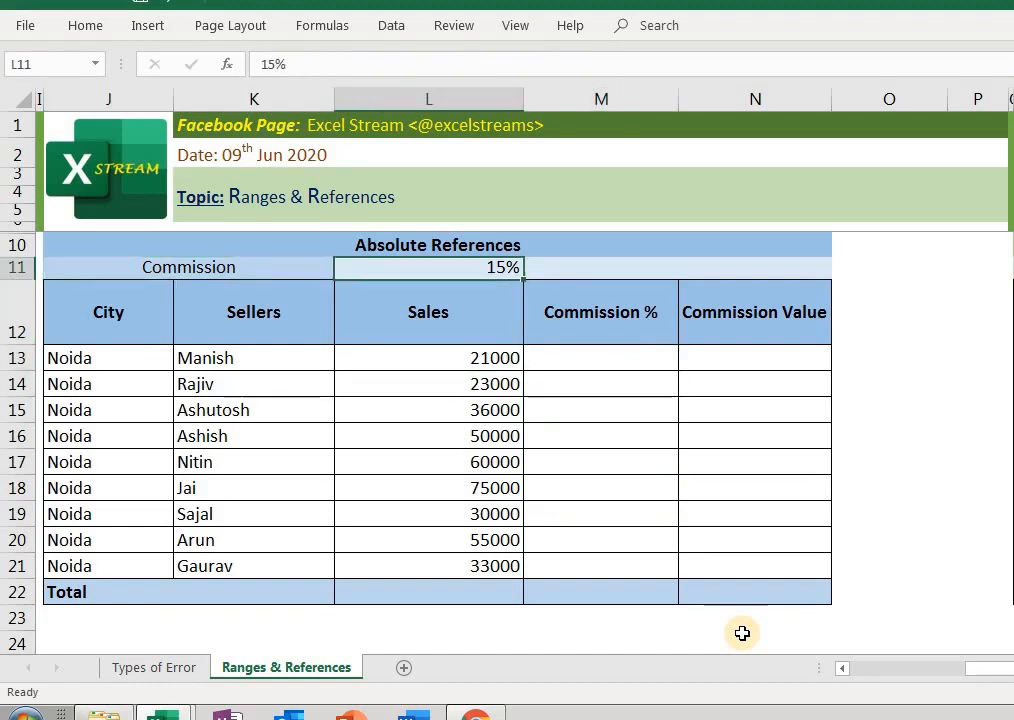
Try to fill the first Commission % cell, M13, with a reference to the commission rate in L11.
{"action": "key", "text": "Down"}
{"action": "key", "text": "Down"}
{"action": "key", "text": "Down"}
{"action": "key", "text": "Right"}
{"action": "key", "text": "Up"}
{"action": "type", "text": "="}
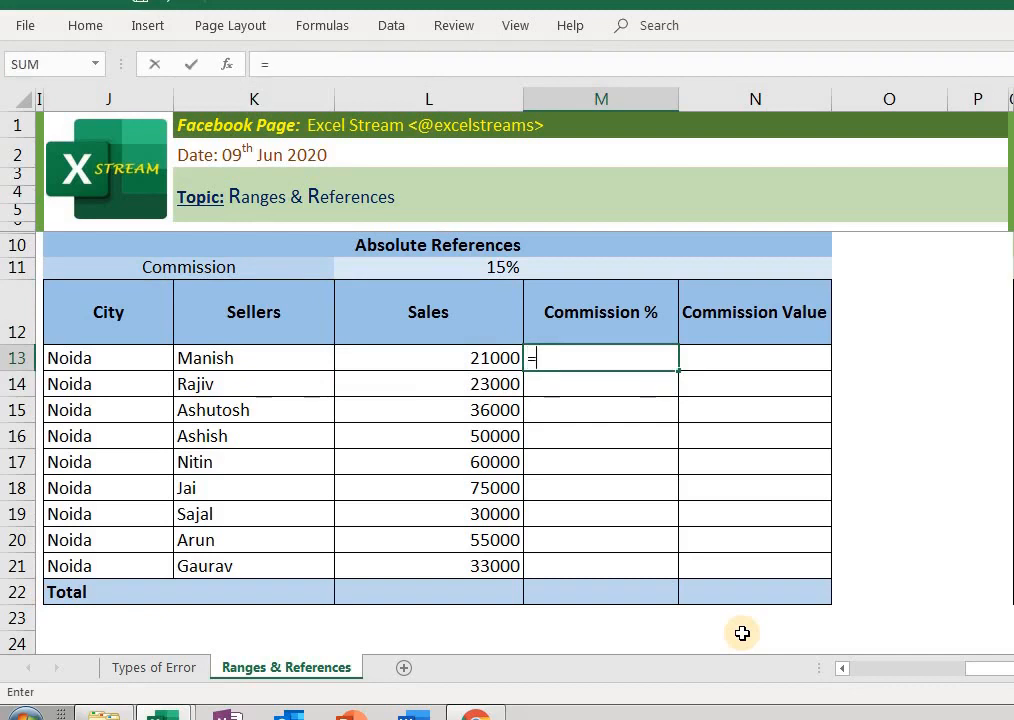
{"action": "key", "text": "Left"}
{"action": "key", "text": "Up"}
{"action": "key", "text": "Up"}
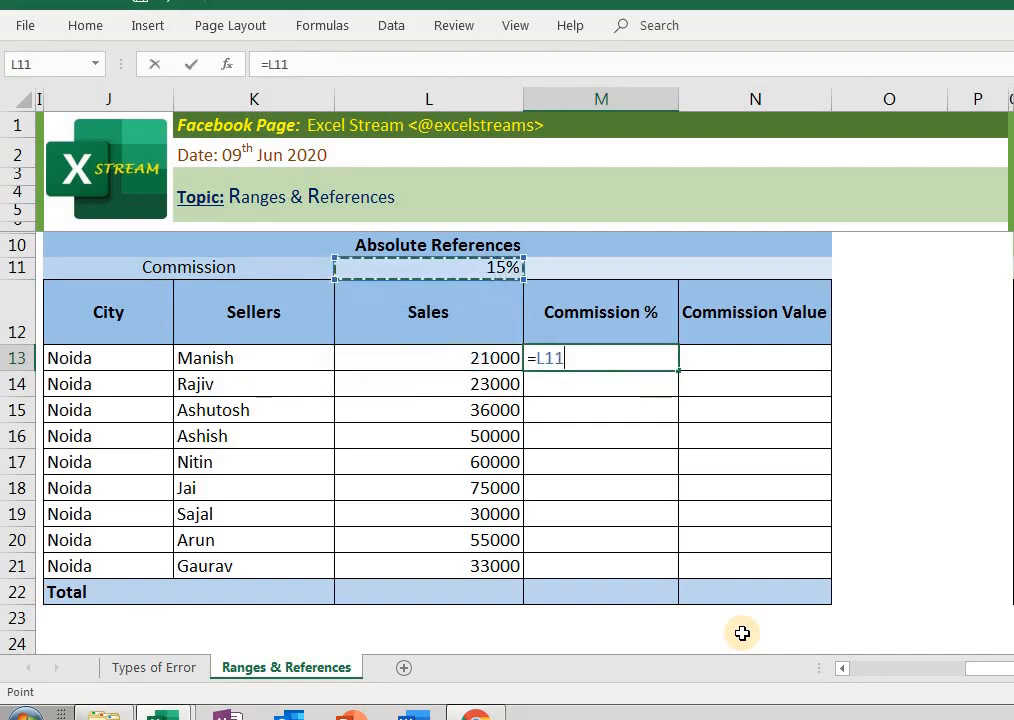
{"action": "key", "text": "Return"}
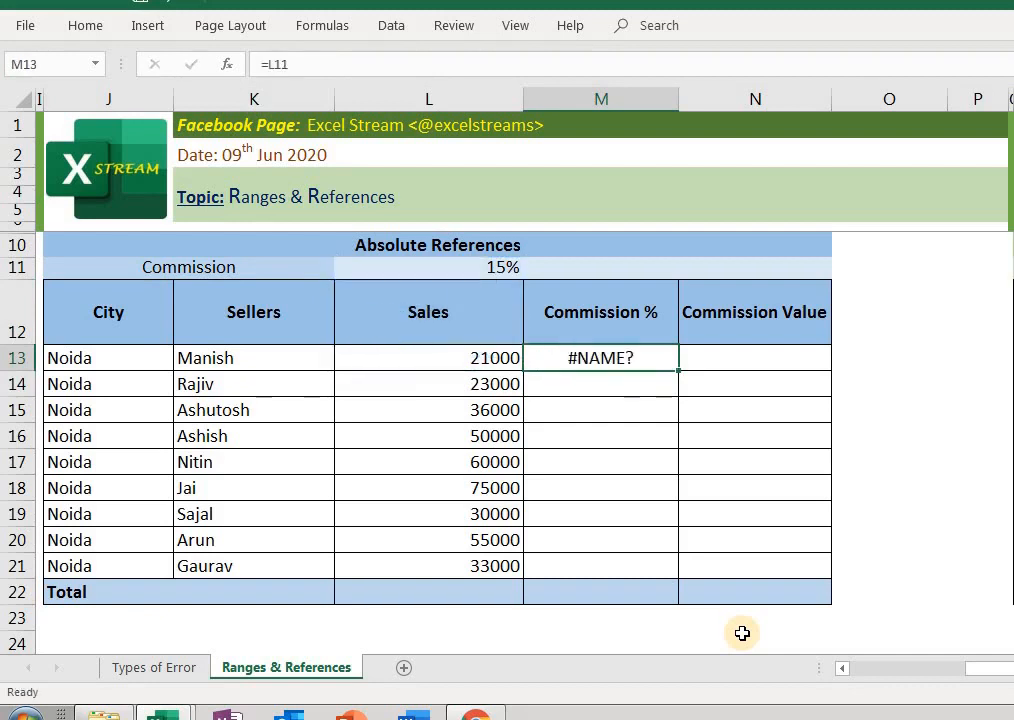
Re-enter the formula =L11 in M13 to pull in the commission rate for the first seller.
{"action": "key", "text": "Up"}
{"action": "type", "text": "="}
{"action": "key", "text": "Left"}
{"action": "key", "text": "Up"}
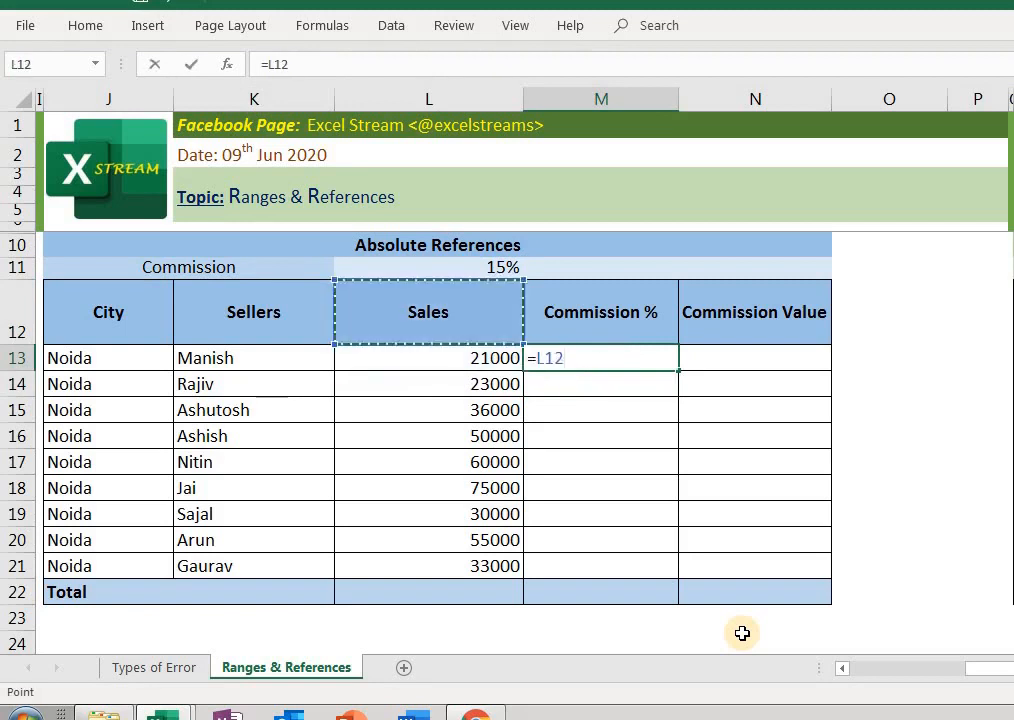
{"action": "key", "text": "Up"}
{"action": "key", "text": "Up"}
{"action": "key", "text": "Down"}
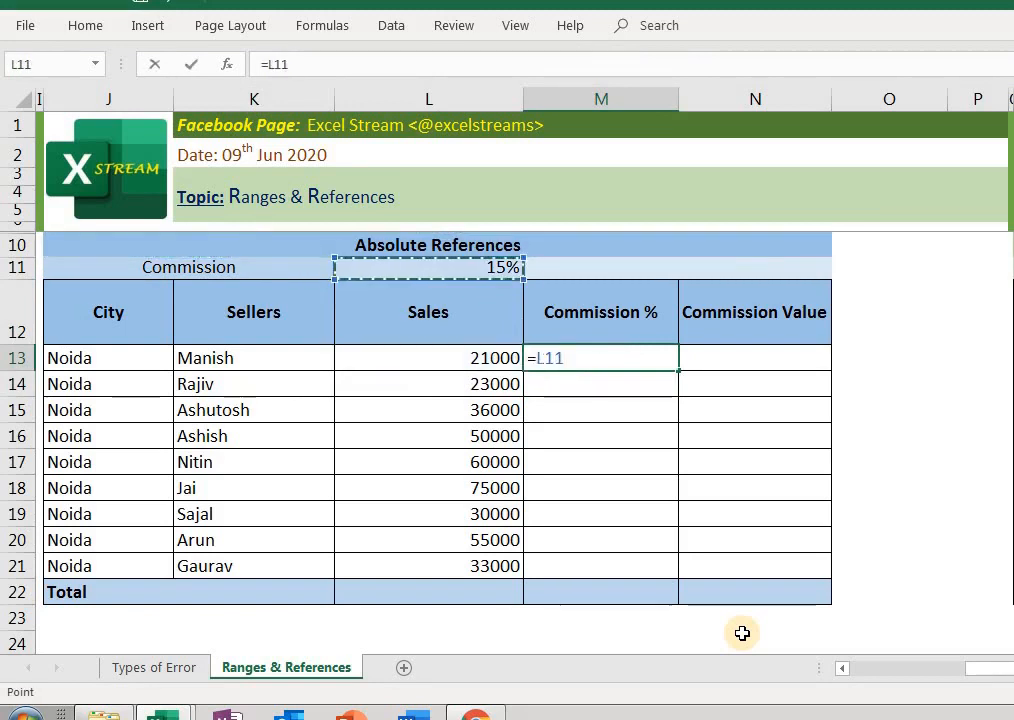
{"action": "key", "text": "Return"}
{"action": "key", "text": "Up"}
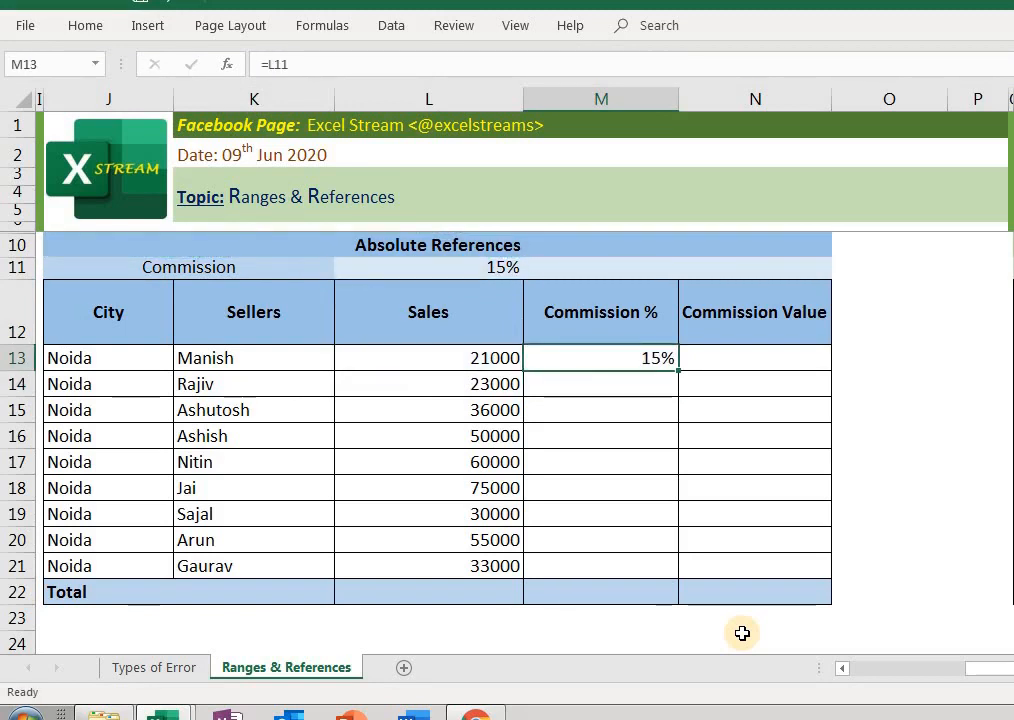
Copy the relative-reference formula from M13 into M14, the second seller's Commission % cell.
{"action": "key", "text": "Down"}
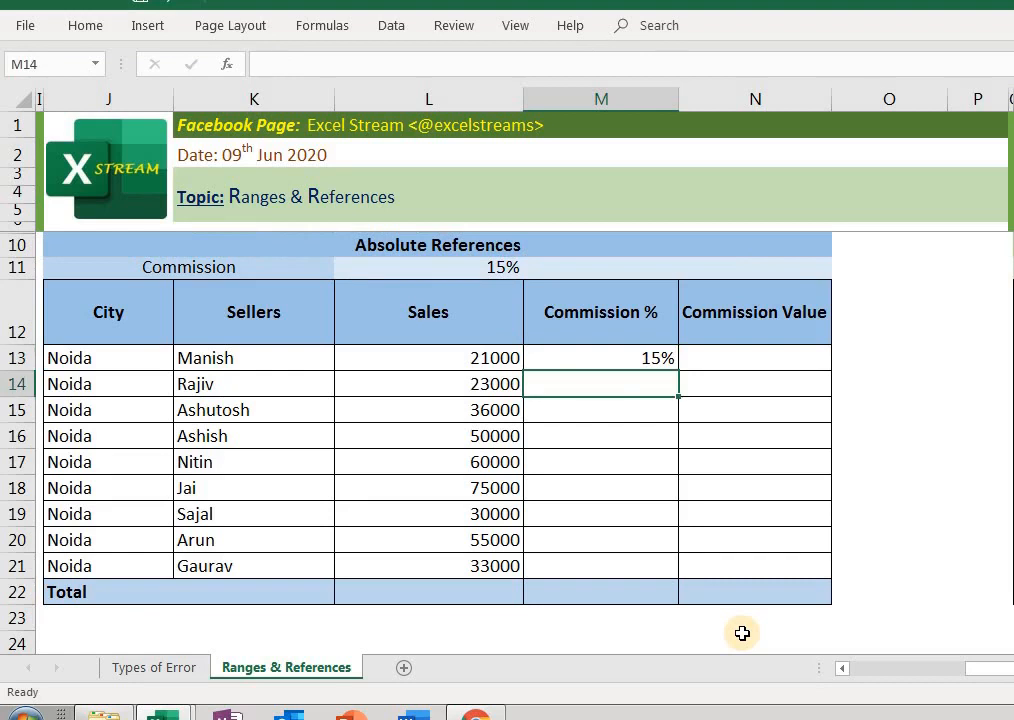
{"action": "key", "text": "Up"}
{"action": "key", "text": "ctrl+c"}
{"action": "key", "text": "Down"}
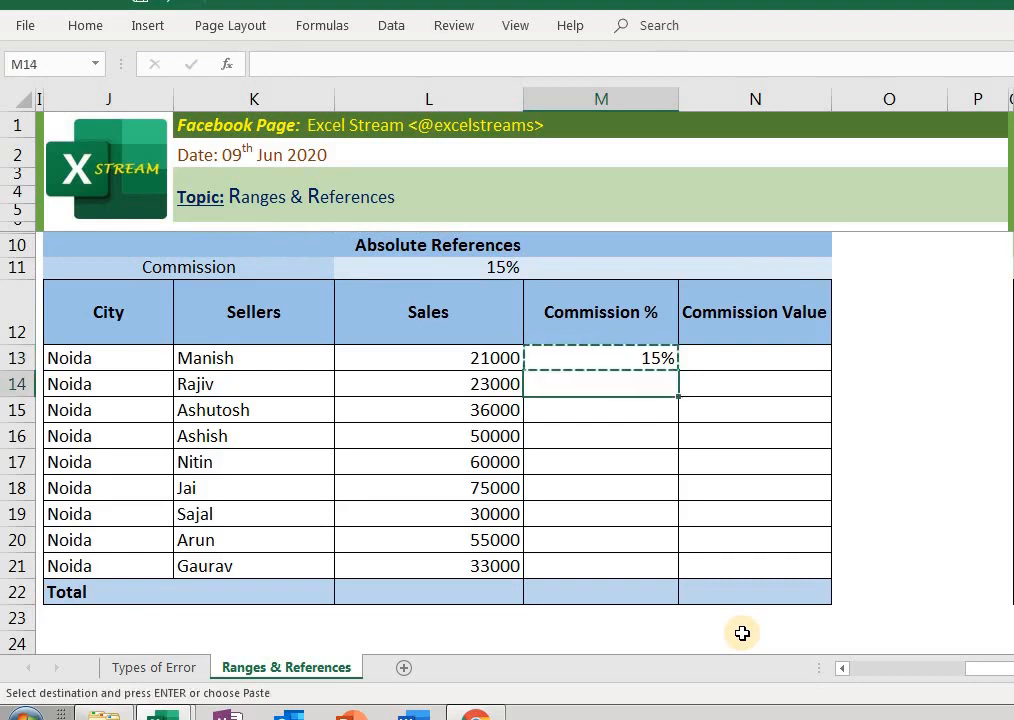
{"action": "key", "text": "Return"}
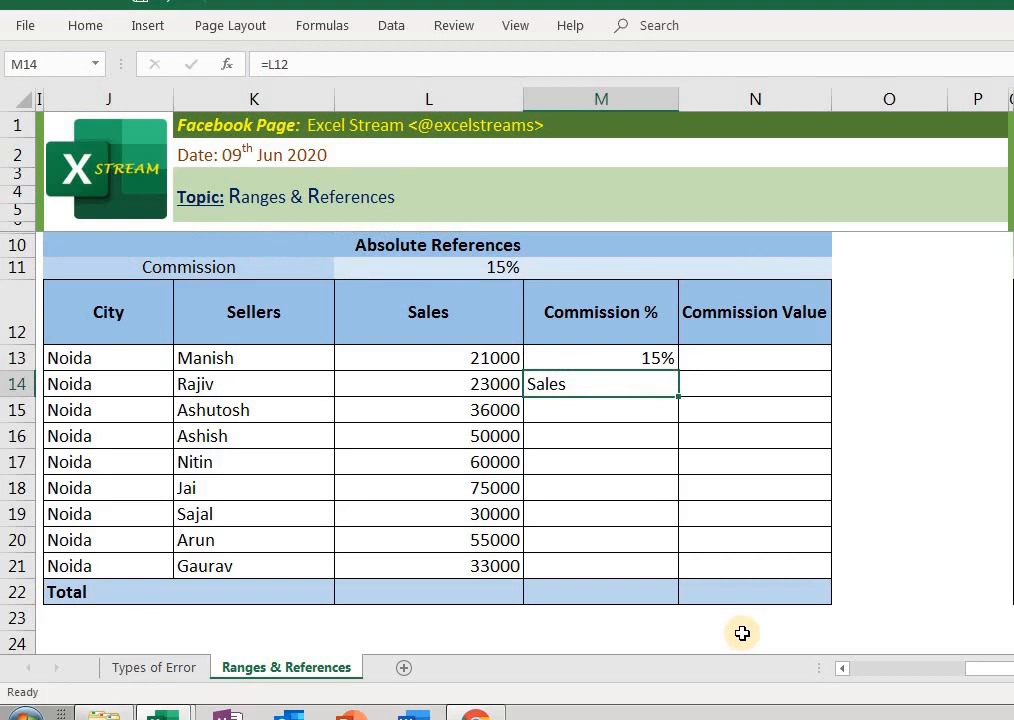
Inspect the copied formula in M14 and compare it with the original in M13.
{"action": "key", "text": "F2"}
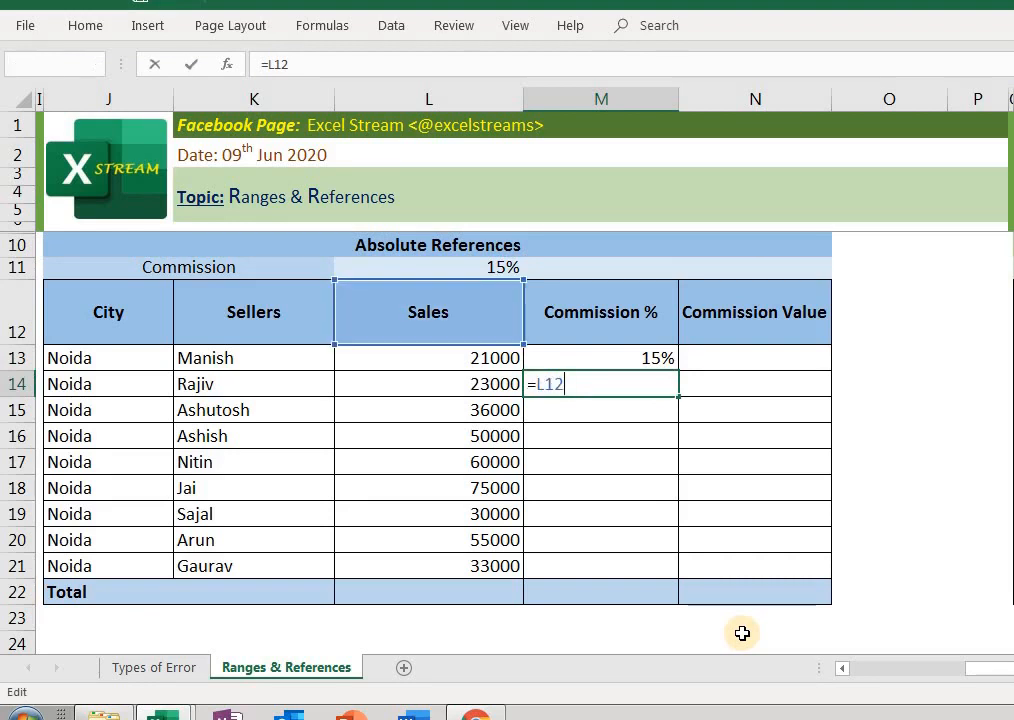
{"action": "key", "text": "Escape"}
{"action": "key", "text": "Up"}
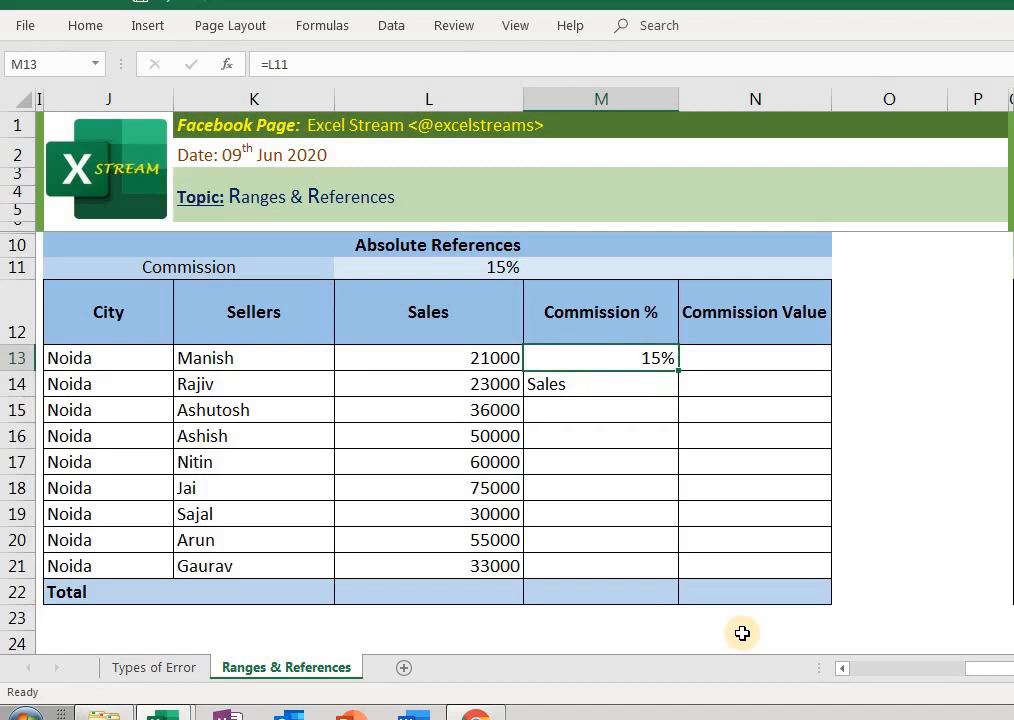
{"action": "key", "text": "Down"}
{"action": "key", "text": "Up"}
{"action": "key", "text": "Down"}
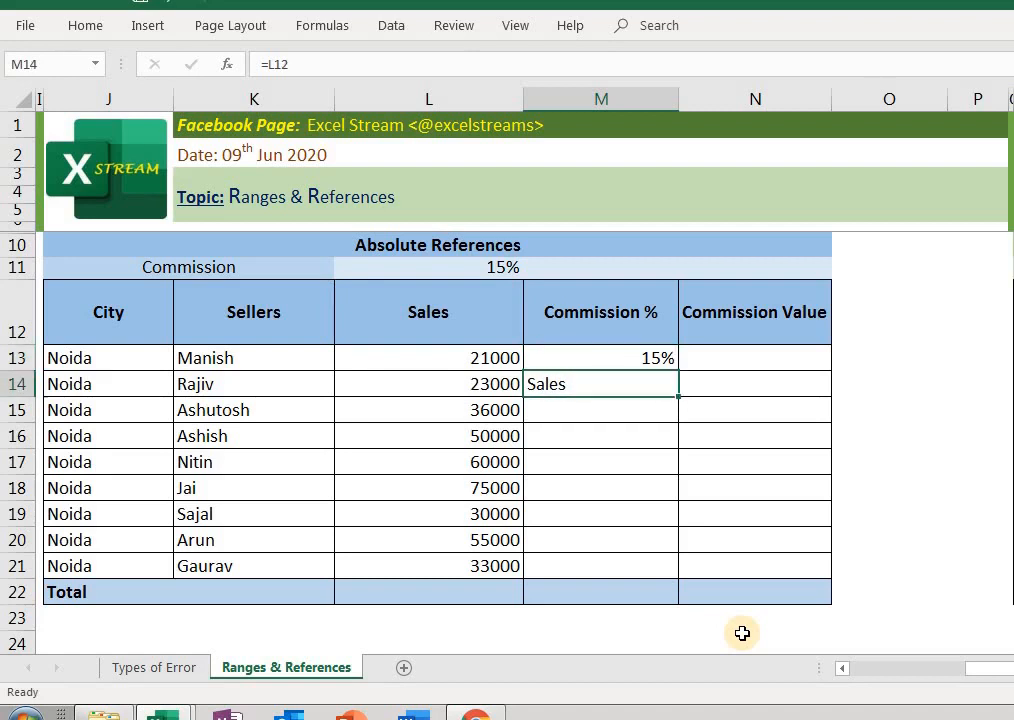
{"action": "key", "text": "Up"}
{"action": "key", "text": "Down"}
Recheck which cells the formulas in M14 and M13 point to.
{"action": "key", "text": "F2"}
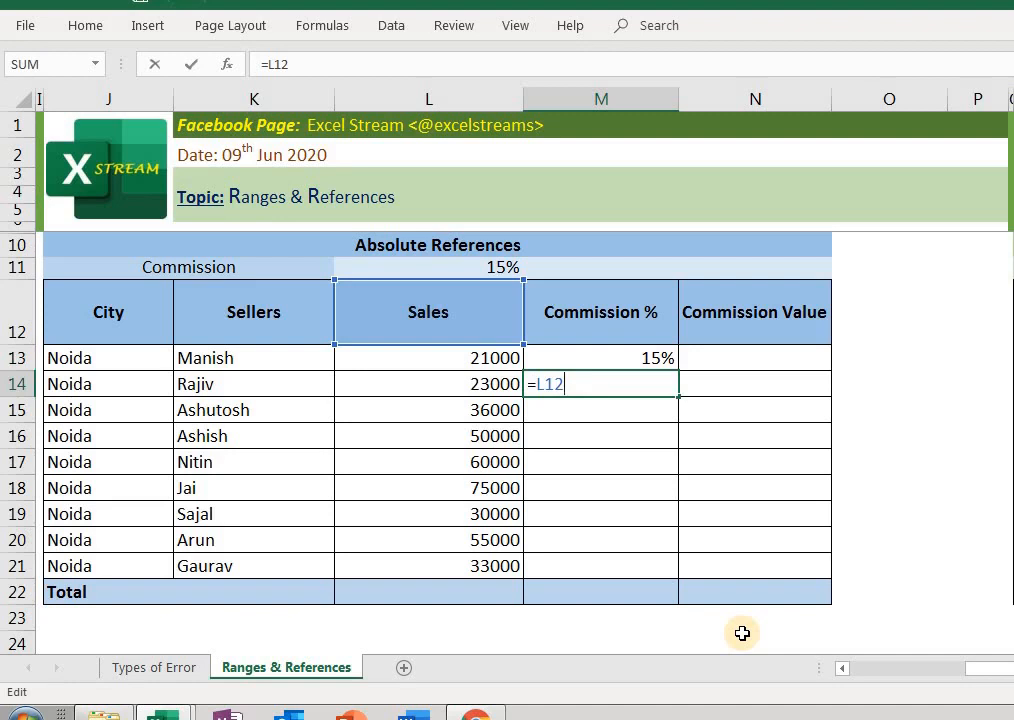
{"action": "key", "text": "shift+Return"}
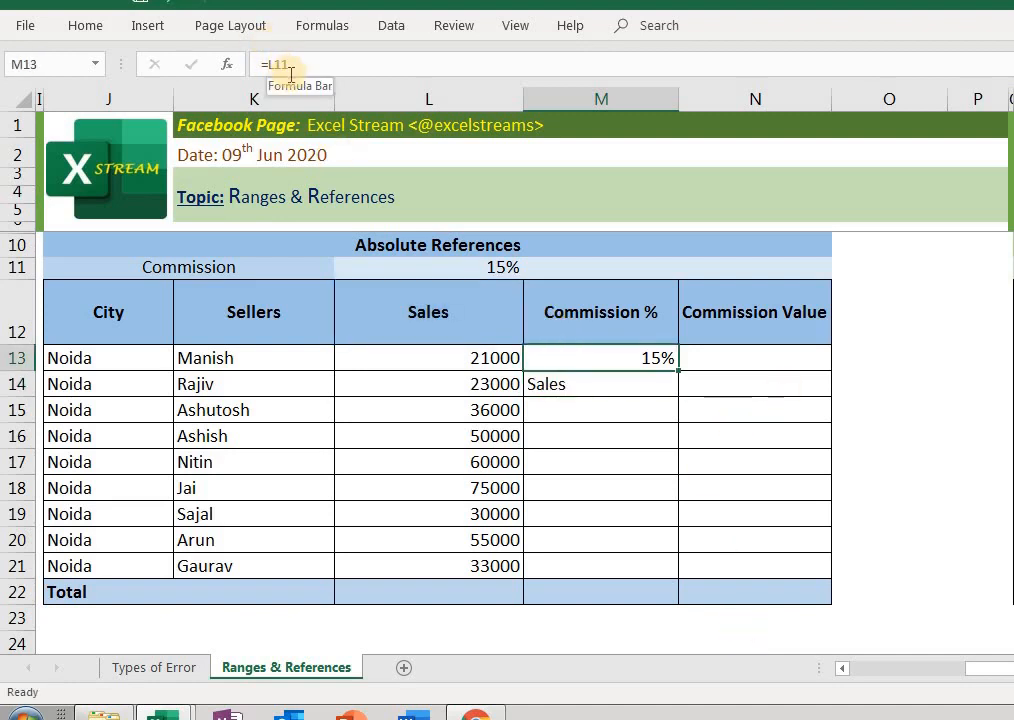
{"action": "key", "text": "Return"}
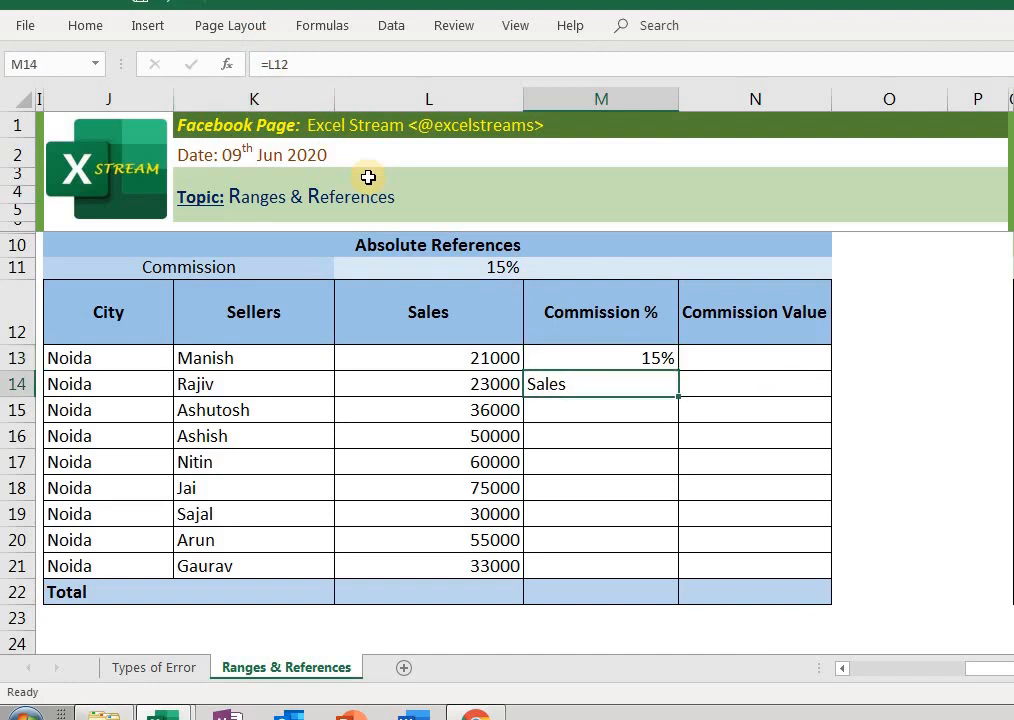
{"action": "key", "text": "F2"}
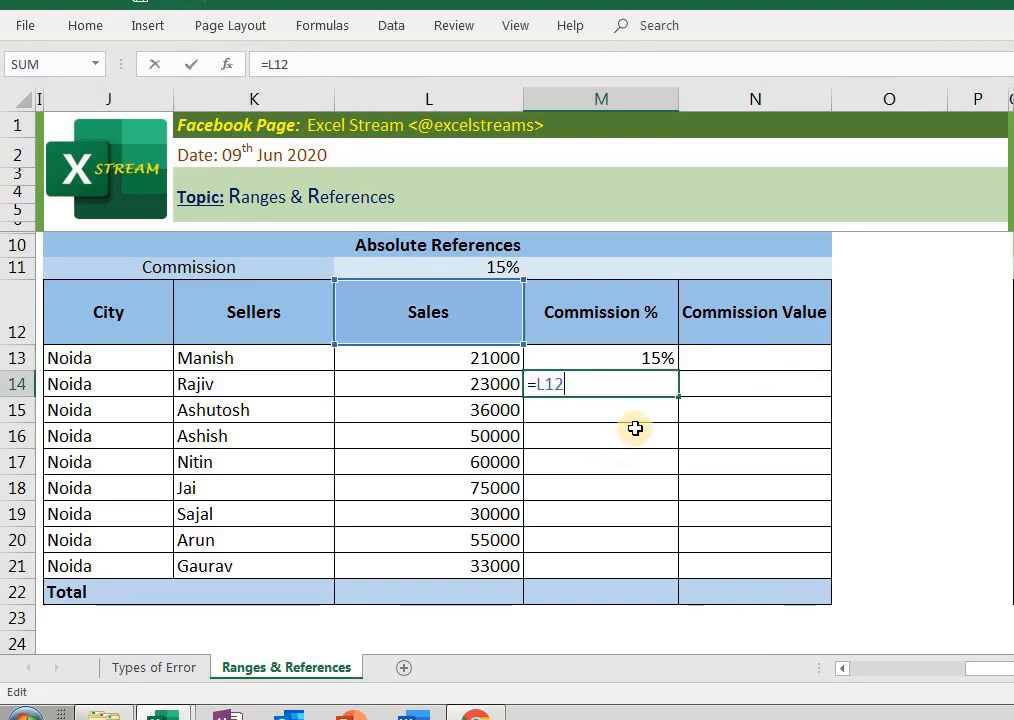
{"action": "key", "text": "Escape"}
{"action": "key", "text": "Up"}
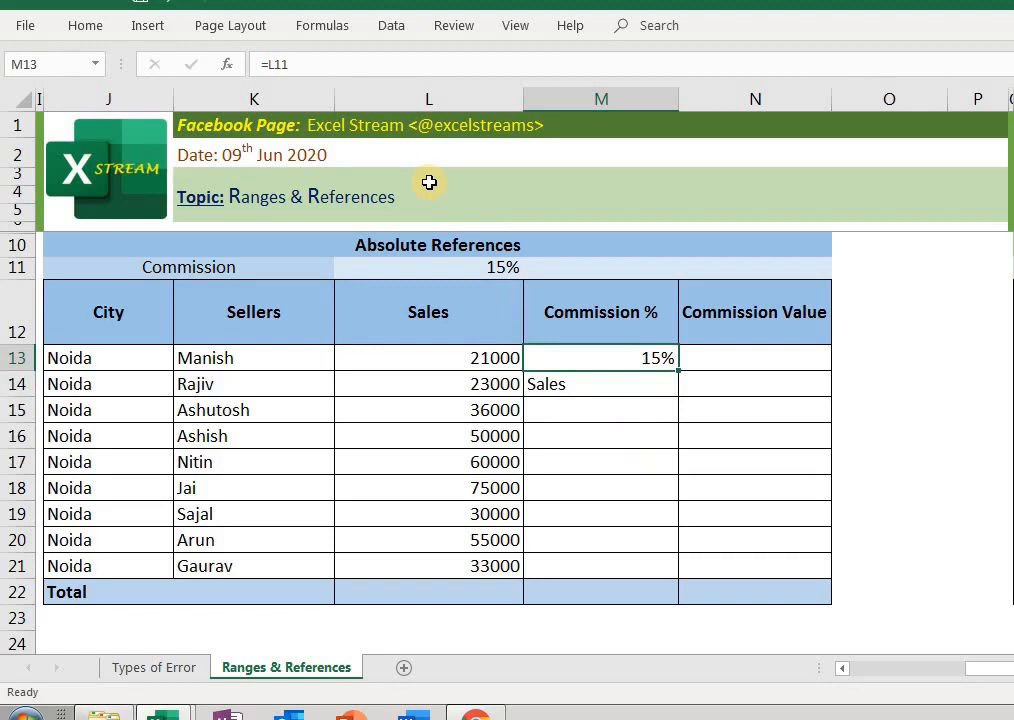
{"action": "key", "text": "F2"}
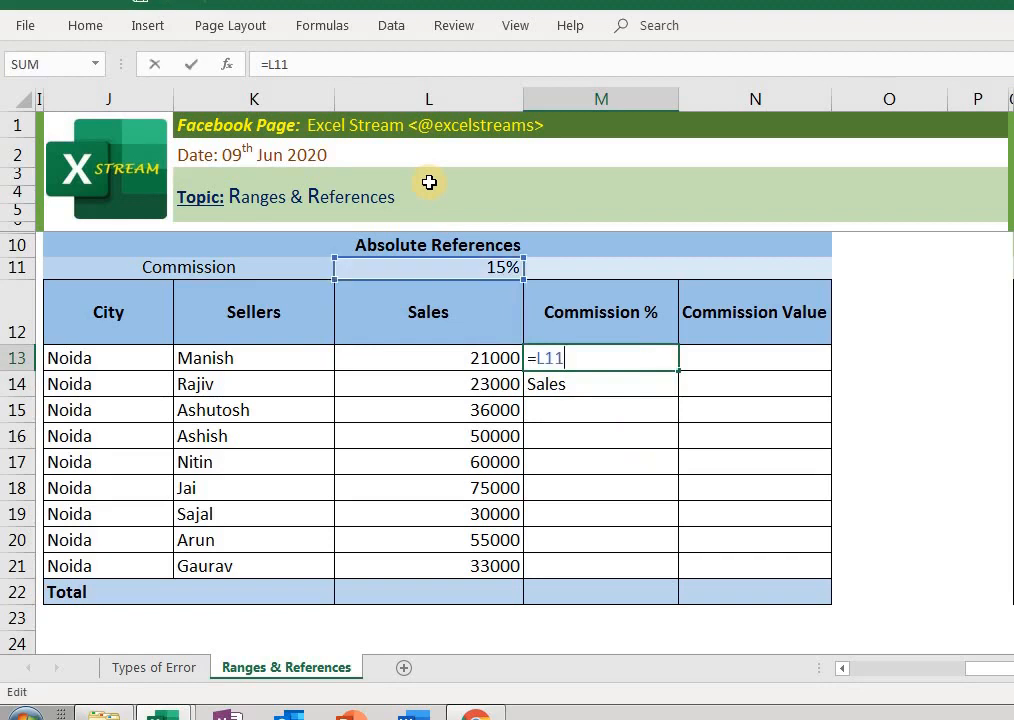
{"action": "key", "text": "Escape"}
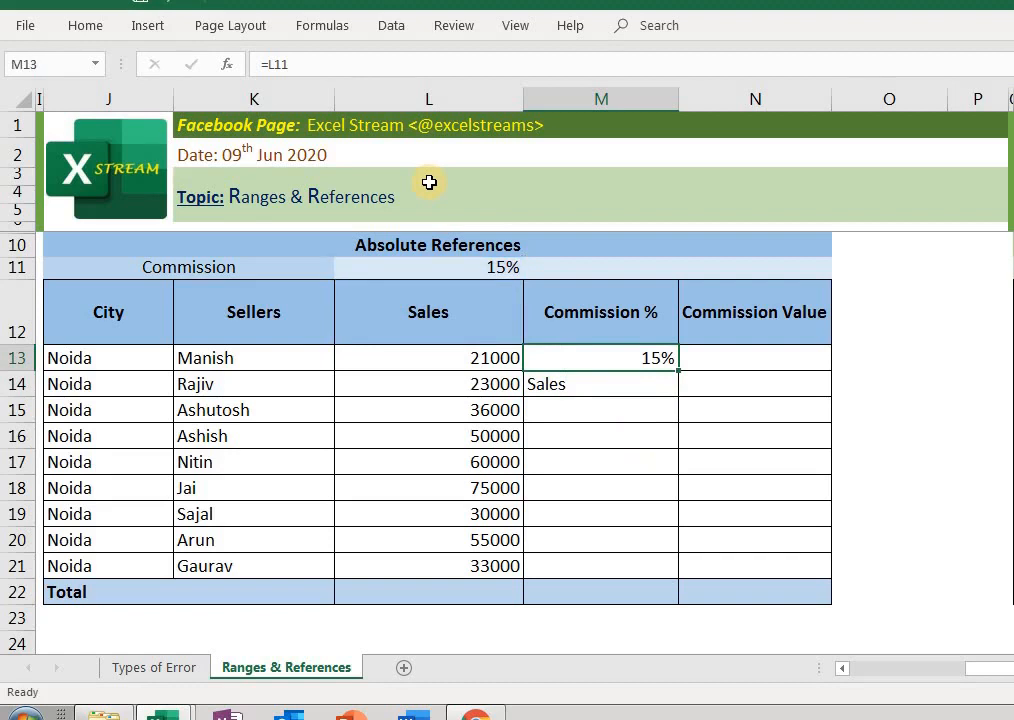
Make the commission rate reference in M13 absolute so that the formula reads =$L$11.
{"action": "key", "text": "F2"}
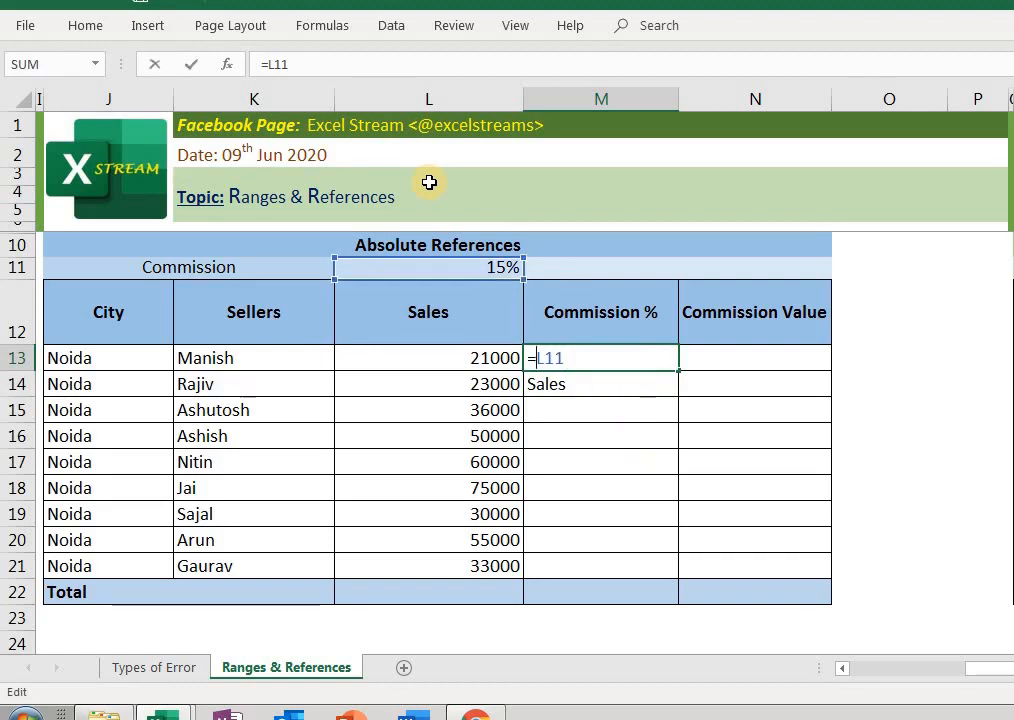
{"action": "key", "text": "Left"}
{"action": "key", "text": "Left"}
{"action": "key", "text": "Left"}
{"action": "type", "text": "$"}
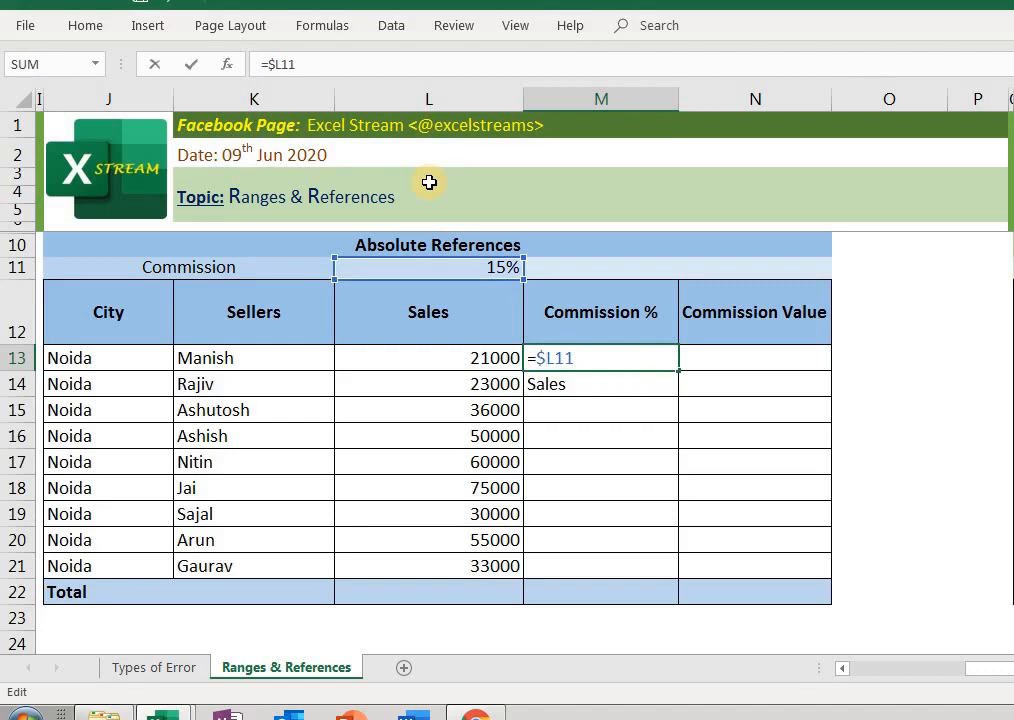
{"action": "key", "text": "Right"}
{"action": "type", "text": "$"}
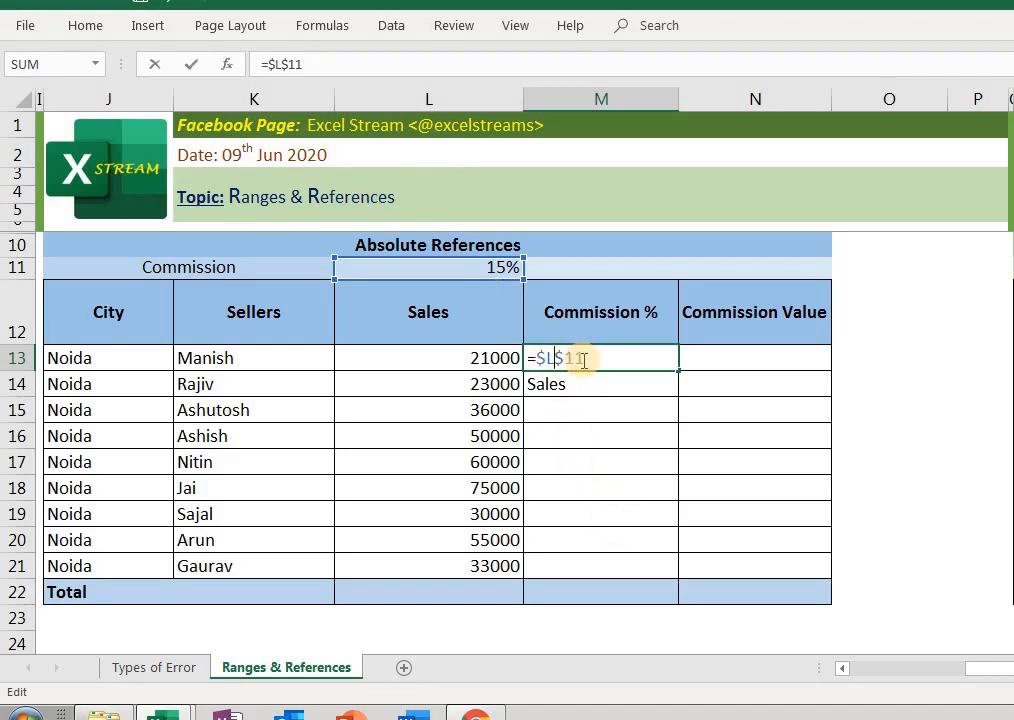
{"action": "key", "text": "ctrl+Return"}
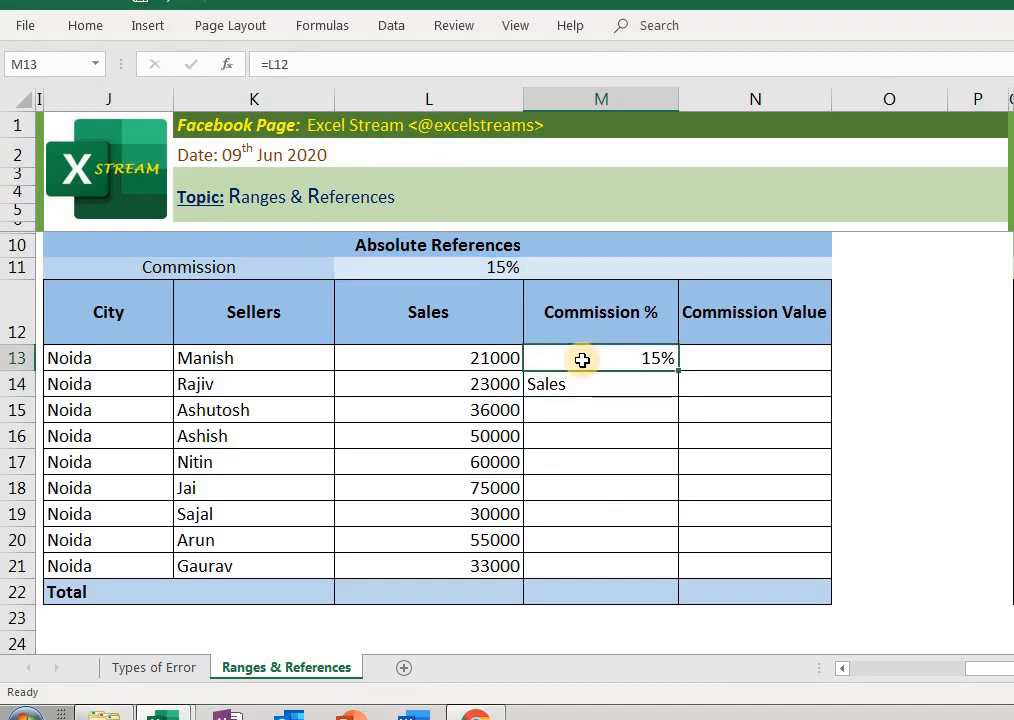
Copy the absolute-reference formula from M13 down to the remaining sellers' Commission % cells, M14:M21.
{"action": "key", "text": "shift+Down"}
{"action": "key", "text": "shift+Down"}
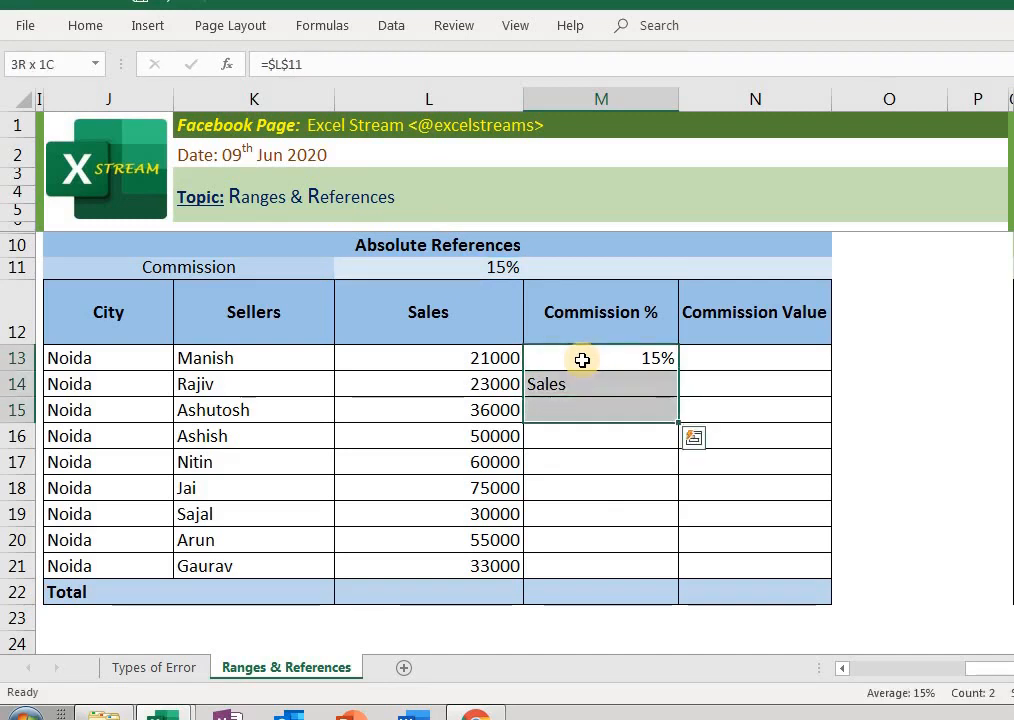
{"action": "key", "text": "Up"}
{"action": "key", "text": "Down"}
{"action": "key", "text": "ctrl+c"}
{"action": "key", "text": "Down"}
{"action": "key", "text": "shift+Down"}
{"action": "key", "text": "shift+Down"}
{"action": "key", "text": "shift+Down"}
{"action": "key", "text": "shift+Down"}
{"action": "key", "text": "shift+Down"}
{"action": "key", "text": "shift+Down"}
{"action": "key", "text": "shift+Down"}
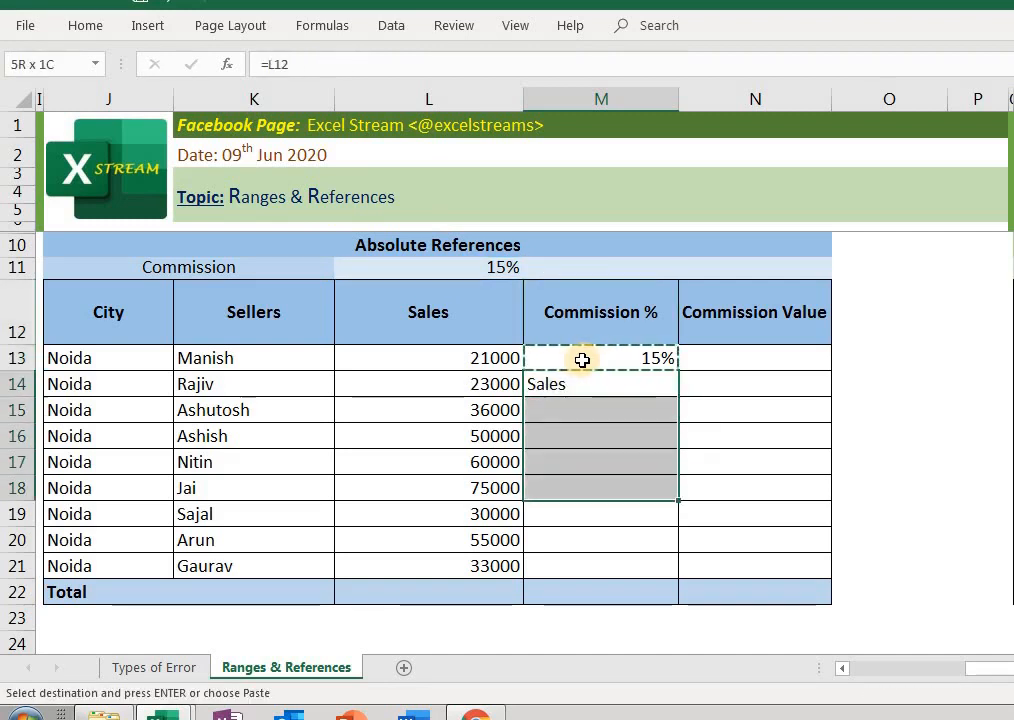
{"action": "key", "text": "ctrl+v"}
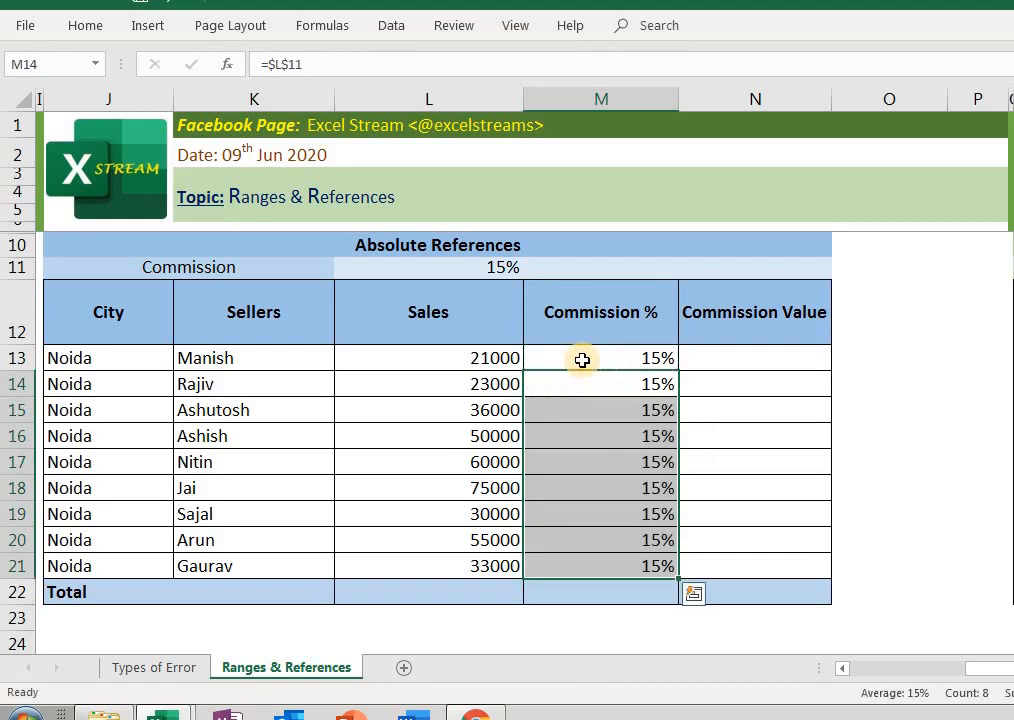
Check which cell the pasted Commission % formulas in M14 and M15 refer to.
{"action": "key", "text": "Up"}
{"action": "key", "text": "Down"}
{"action": "key", "text": "F2"}
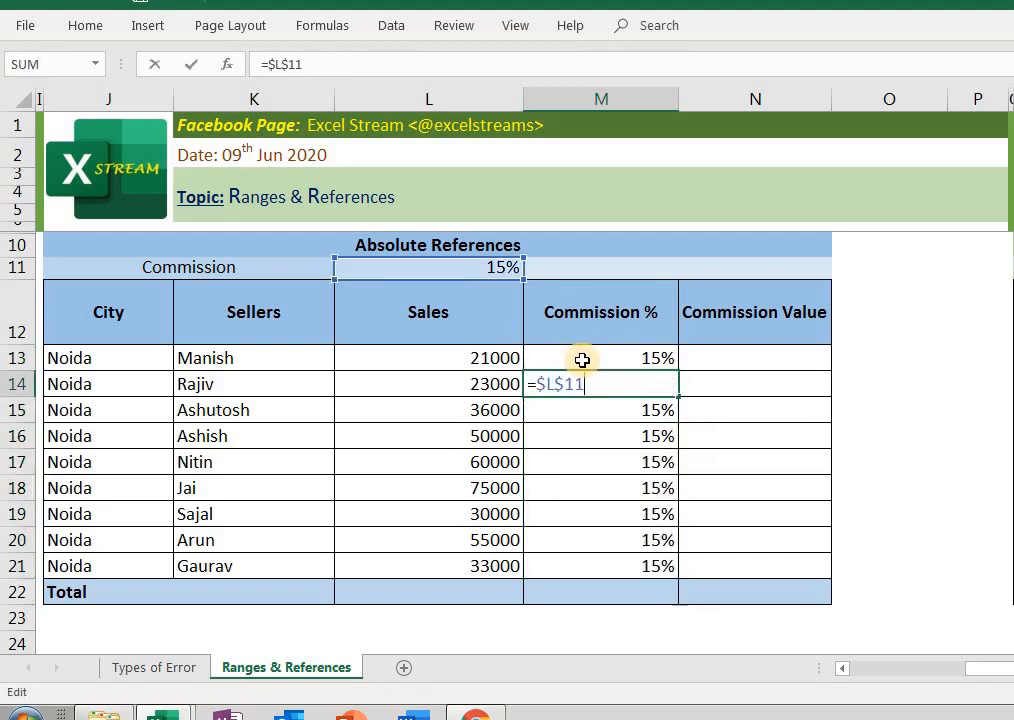
{"action": "key", "text": "Return"}
{"action": "key", "text": "F2"}
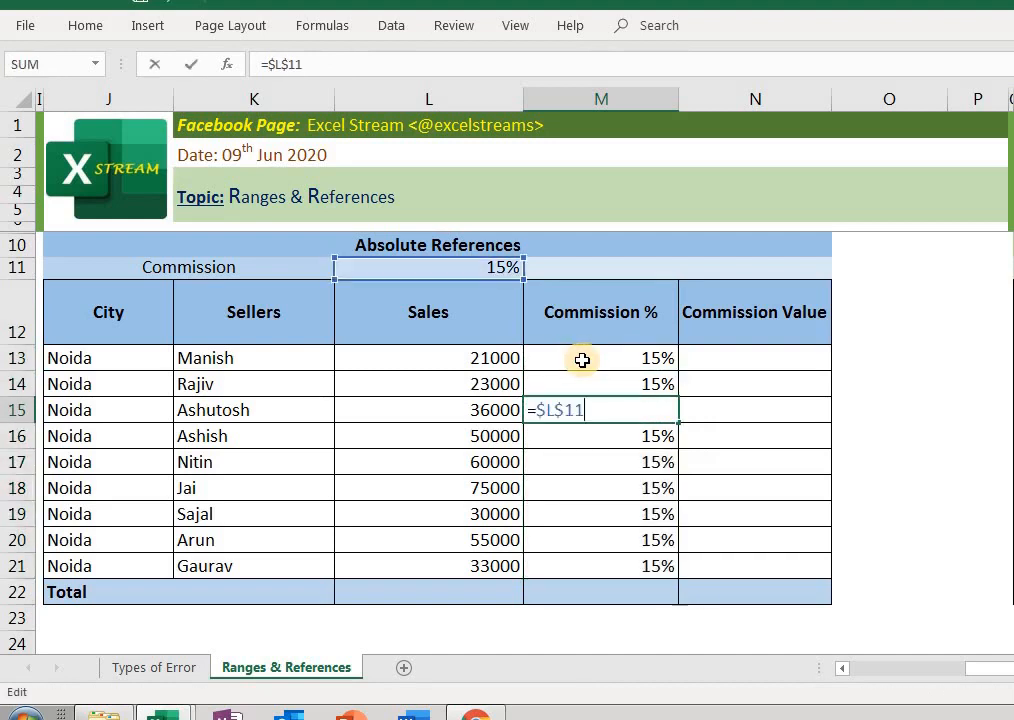
{"action": "key", "text": "Escape"}
{"action": "key", "text": "Up"}
{"action": "key", "text": "Up"}
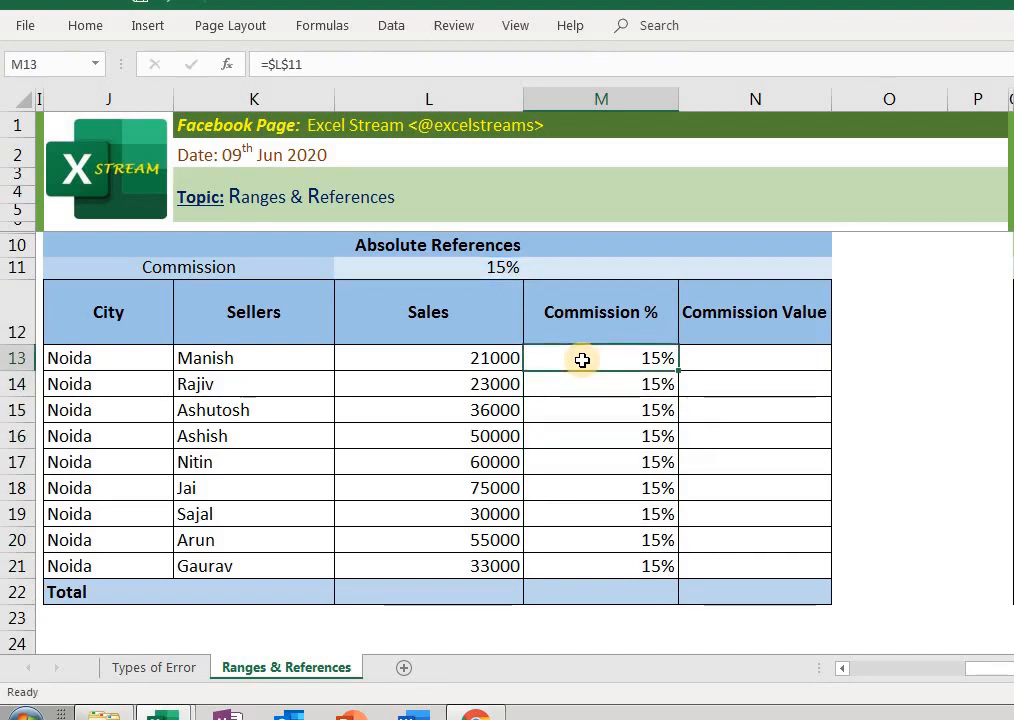
Try switching the L11 reference in M13 between absolute and mixed forms, and discard the edit.
{"action": "key", "text": "F2"}
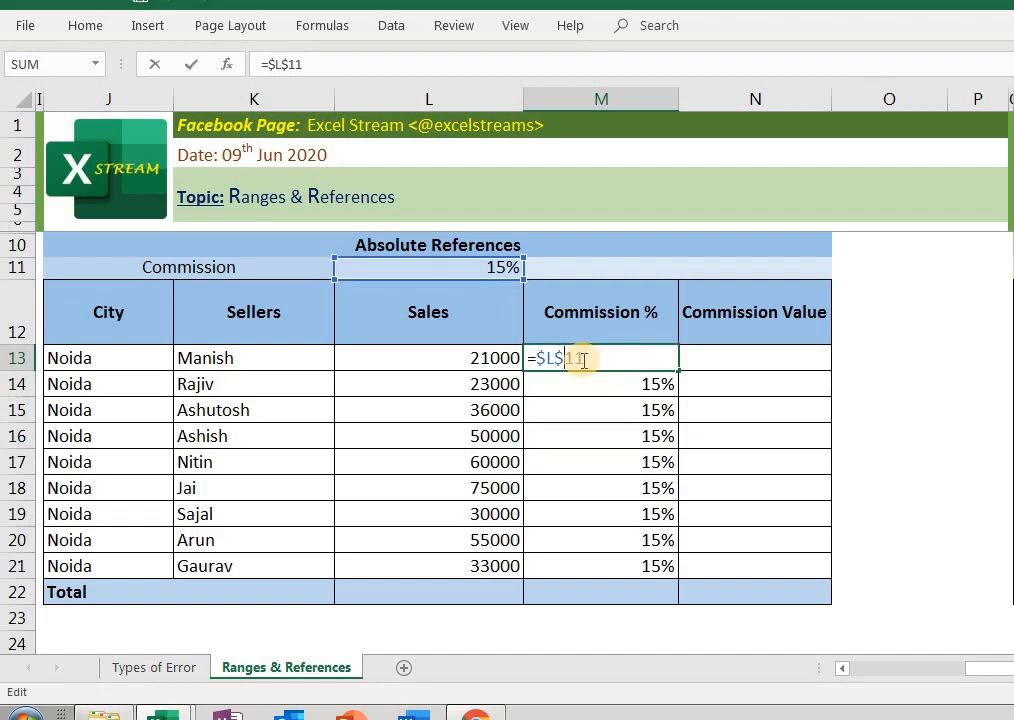
{"action": "key", "text": "Left"}
{"action": "key", "text": "Left"}
{"action": "key", "text": "Left"}
{"action": "key", "text": "Delete"}
{"action": "key", "text": "F4"}
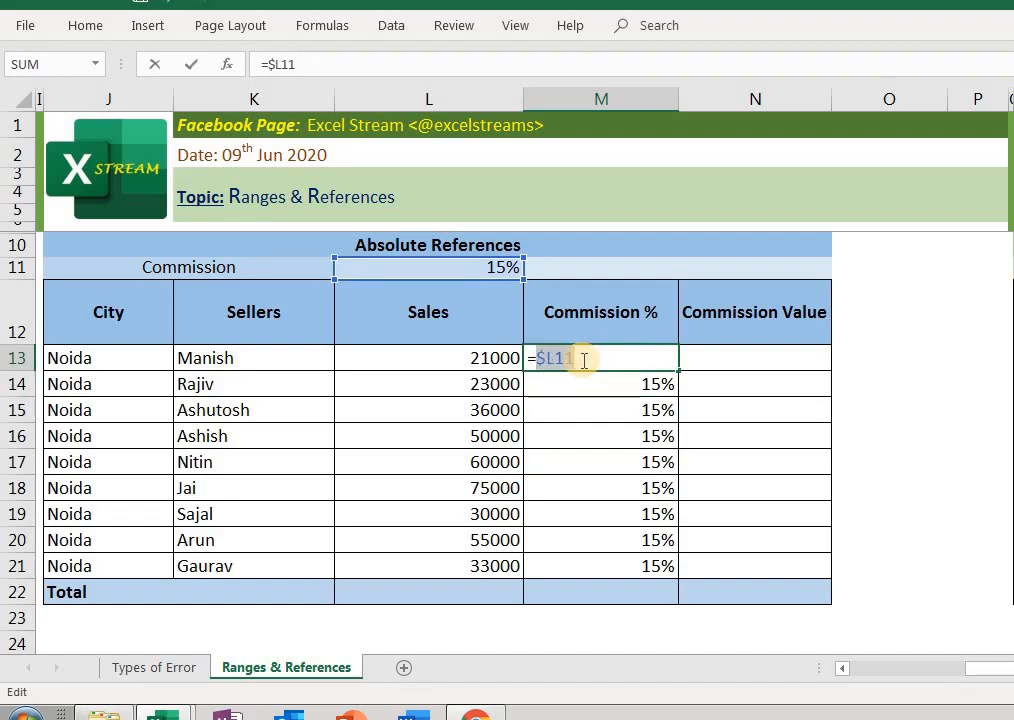
{"action": "key", "text": "F4"}
{"action": "key", "text": "Escape"}
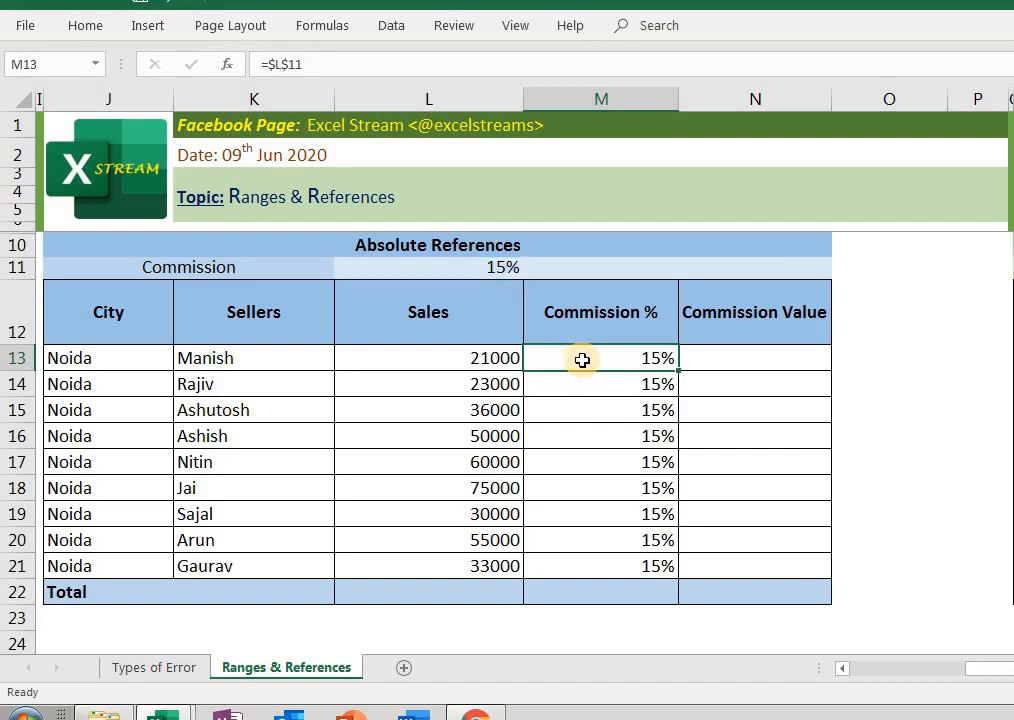
{"action": "type", "text": "="}
{"action": "key", "text": "Left"}
{"action": "key", "text": "Up"}
{"action": "key", "text": "Up"}
{"action": "key", "text": "Up"}
{"action": "key", "text": "Down"}
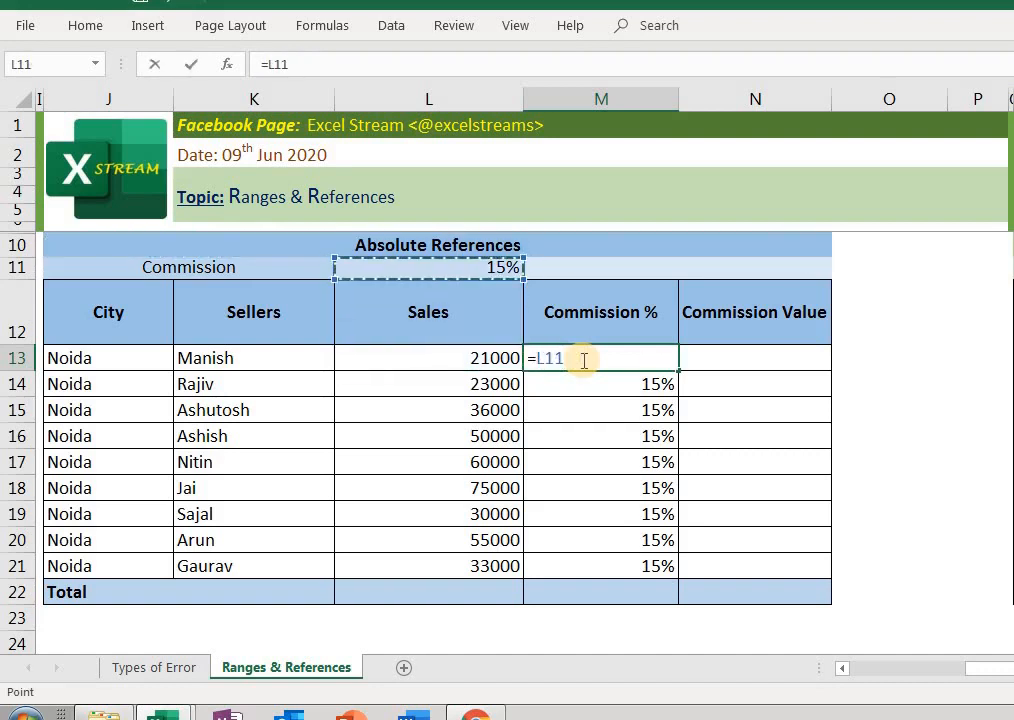
{"action": "key", "text": "Left"}
{"action": "key", "text": "Left"}
{"action": "key", "text": "Left"}
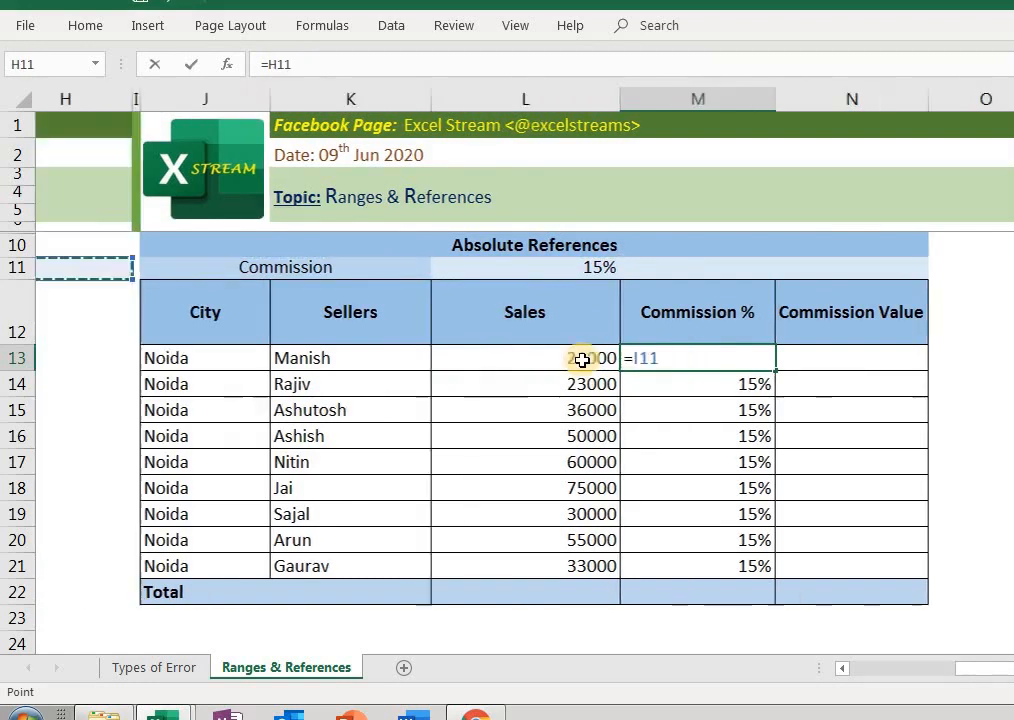
{"action": "key", "text": "Escape"}
{"action": "type", "text": "="}
{"action": "key", "text": "Escape"}
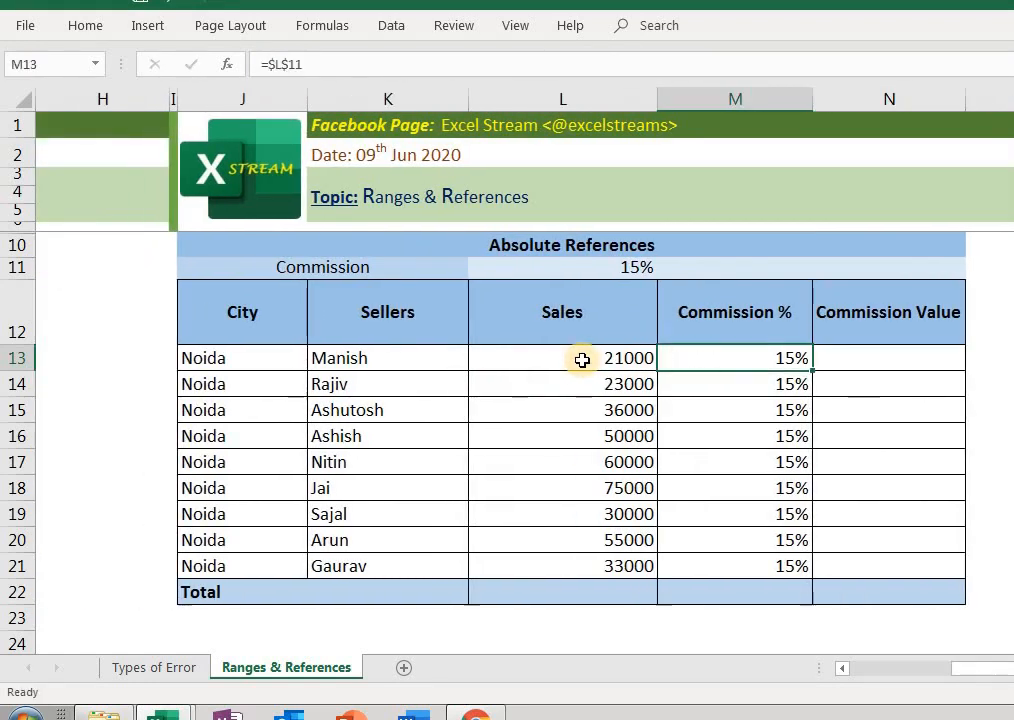
{"action": "key", "text": "Right"}
{"action": "key", "text": "Right"}
{"action": "key", "text": "Right"}
{"action": "key", "text": "Right"}
{"action": "key", "text": "Right"}
{"action": "key", "text": "Left"}
{"action": "key", "text": "Left"}
{"action": "key", "text": "Left"}
{"action": "key", "text": "Left"}
{"action": "key", "text": "Left"}
{"action": "key", "text": "Left"}
{"action": "key", "text": "Left"}
{"action": "key", "text": "Right"}
{"action": "key", "text": "Right"}
{"action": "key", "text": "Right"}
{"action": "key", "text": "Right"}
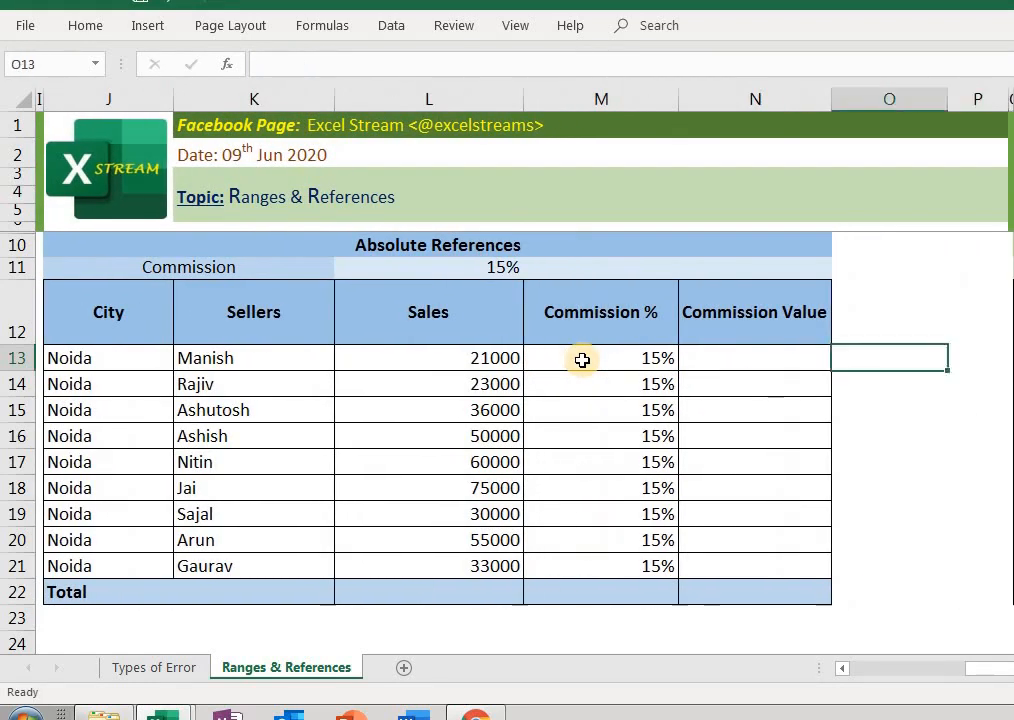
Start a new formula in M13 that refers to the commission rate in L11.
{"action": "key", "text": "Left"}
{"action": "key", "text": "Left"}
{"action": "type", "text": "="}
{"action": "key", "text": "Left"}
{"action": "key", "text": "Up"}
{"action": "key", "text": "Up"}
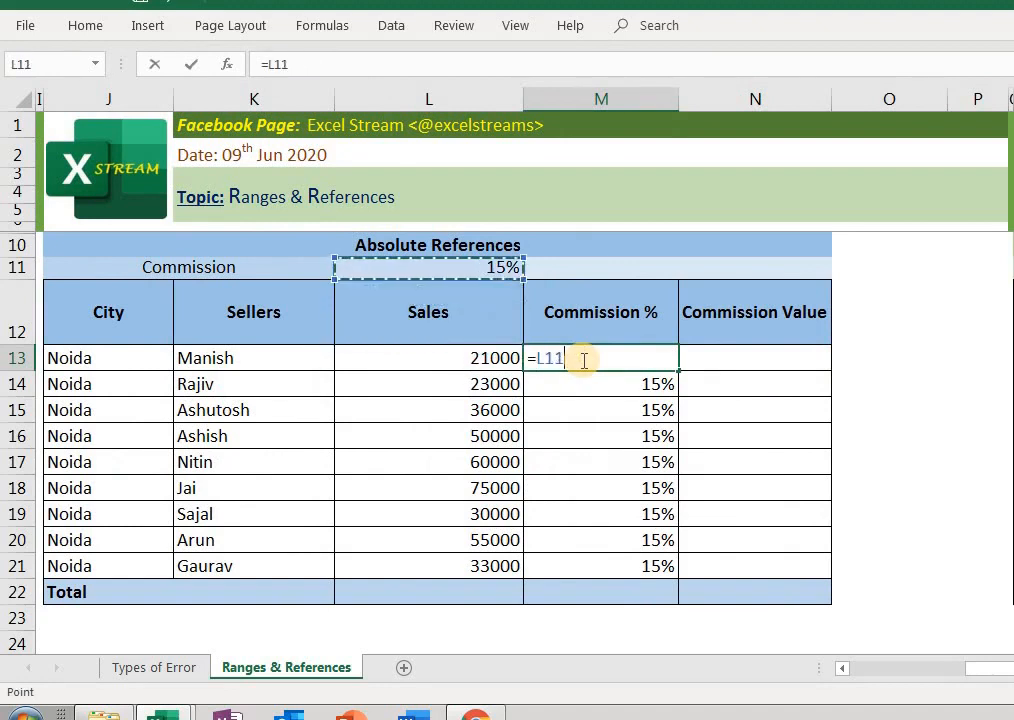
Add dollar signs before the column and row of the M13 reference so the formula reads =$L$11, and commit it.
{"action": "key", "text": "F2"}
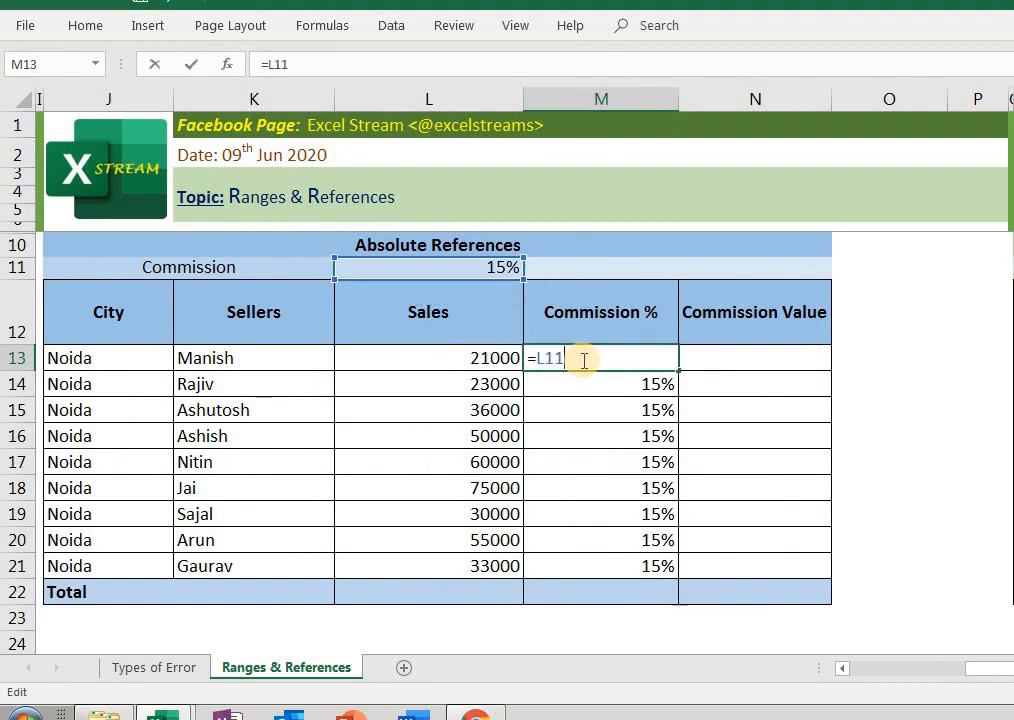
{"action": "key", "text": "Left"}
{"action": "key", "text": "Left"}
{"action": "key", "text": "Left"}
{"action": "type", "text": "$"}
{"action": "key", "text": "Right"}
{"action": "type", "text": "$"}
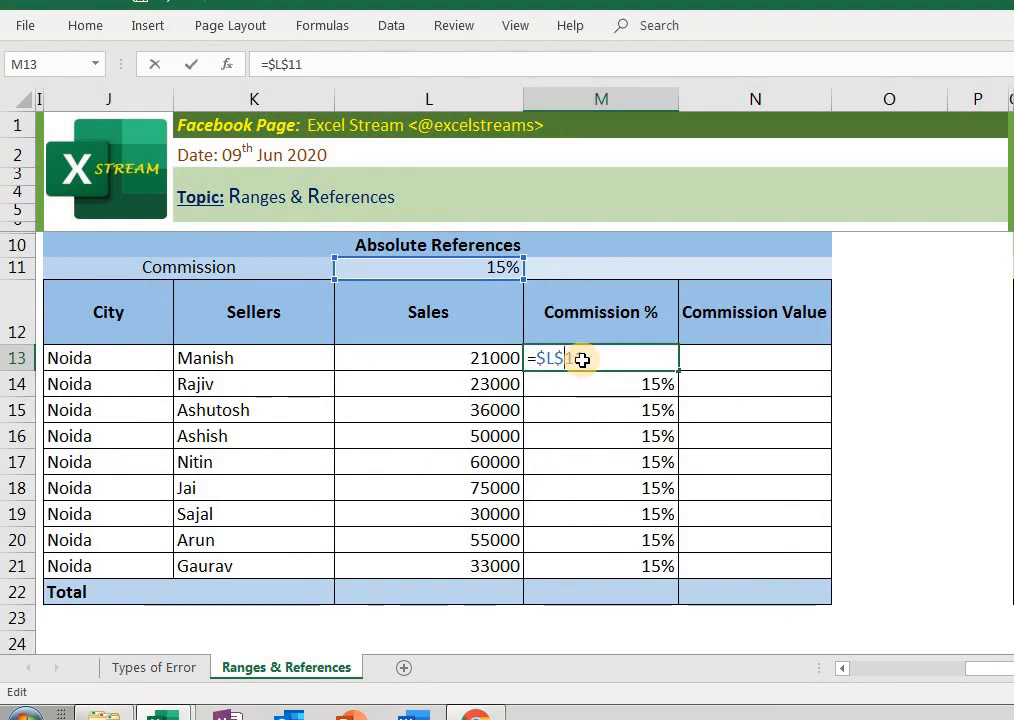
{"action": "key", "text": "ctrl+Return"}
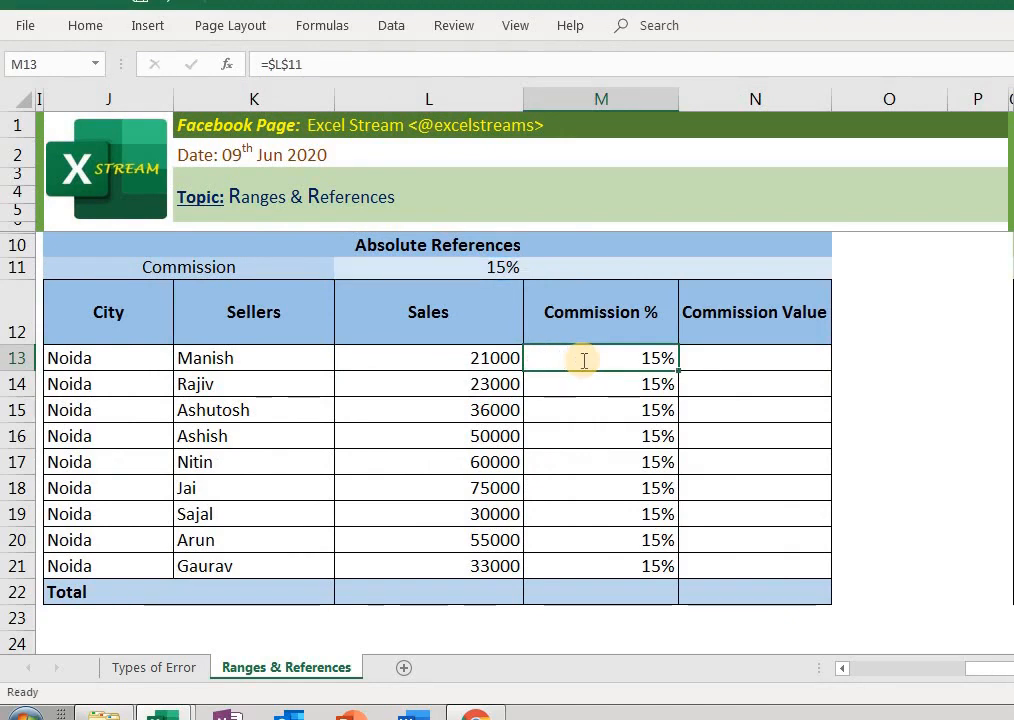
Cycle the L11 reference in M13 through its mixed and relative forms, and commit it as =$L$11.
{"action": "double_click", "coordinate": [583, 359]}
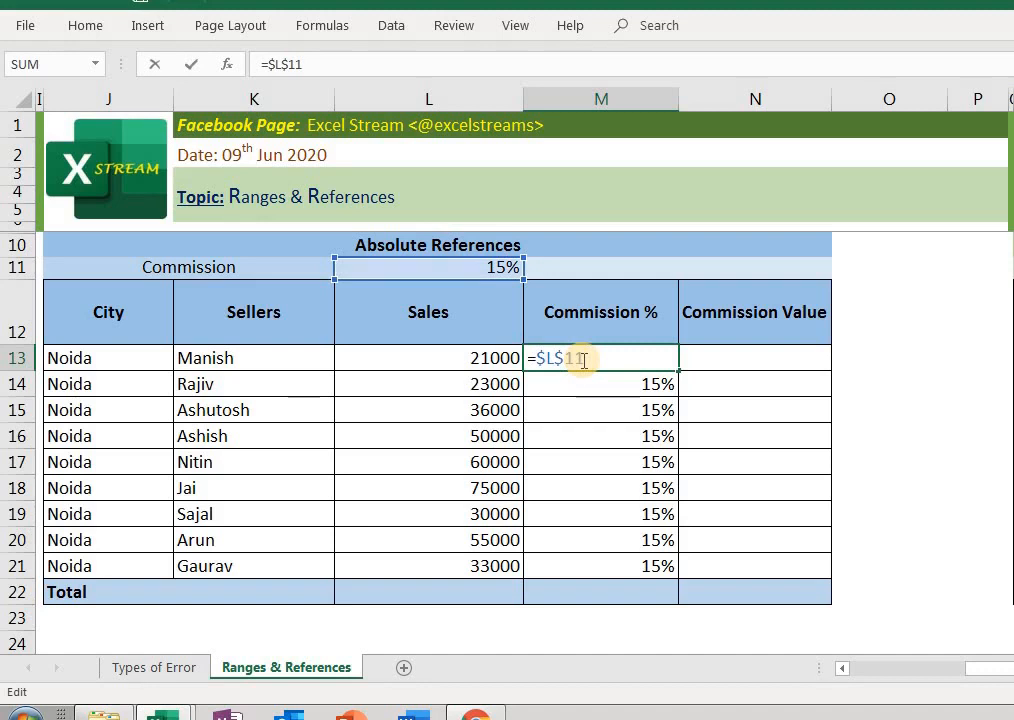
{"action": "key", "text": "F4"}
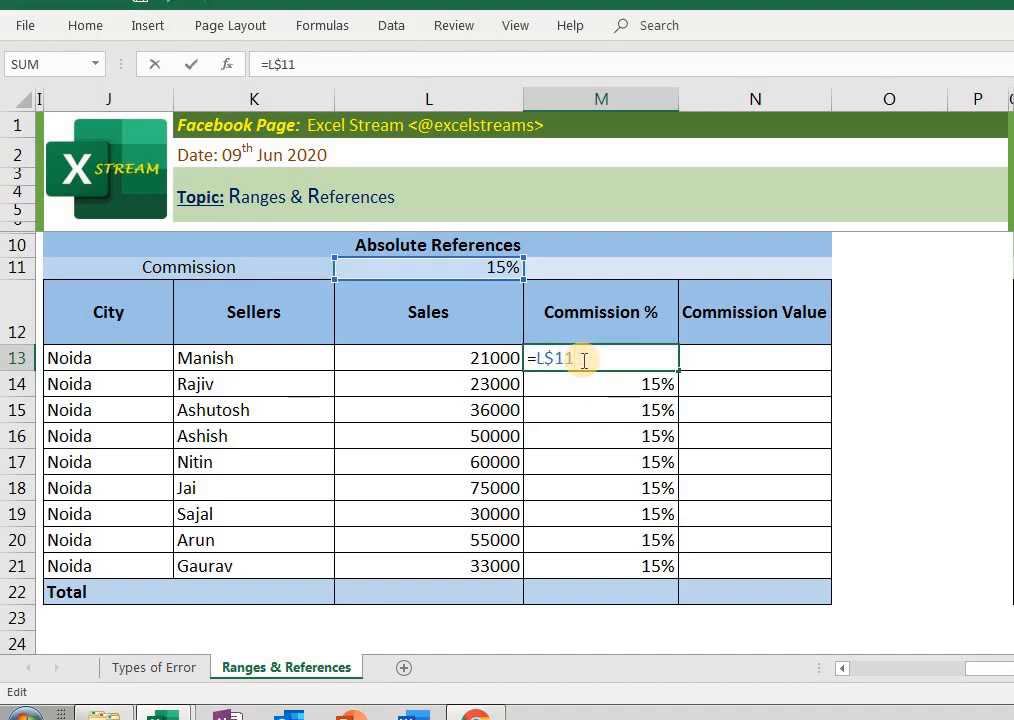
{"action": "key", "text": "F4"}
{"action": "key", "text": "F4"}
{"action": "key", "text": "F4"}
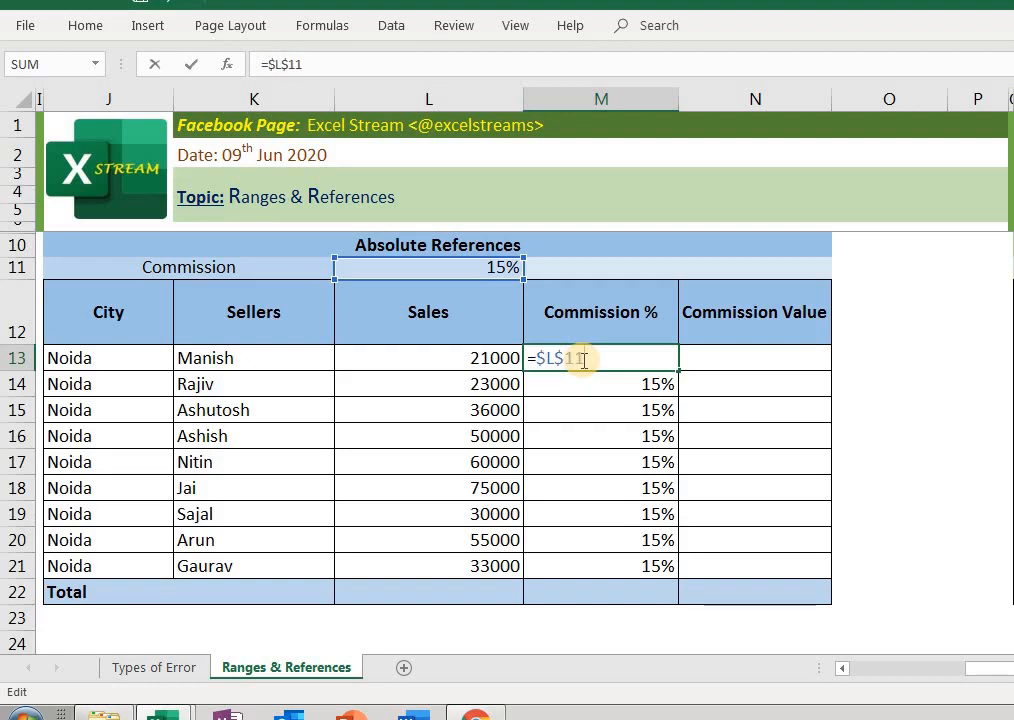
{"action": "key", "text": "F4"}
{"action": "key", "text": "F4"}
{"action": "key", "text": "F4"}
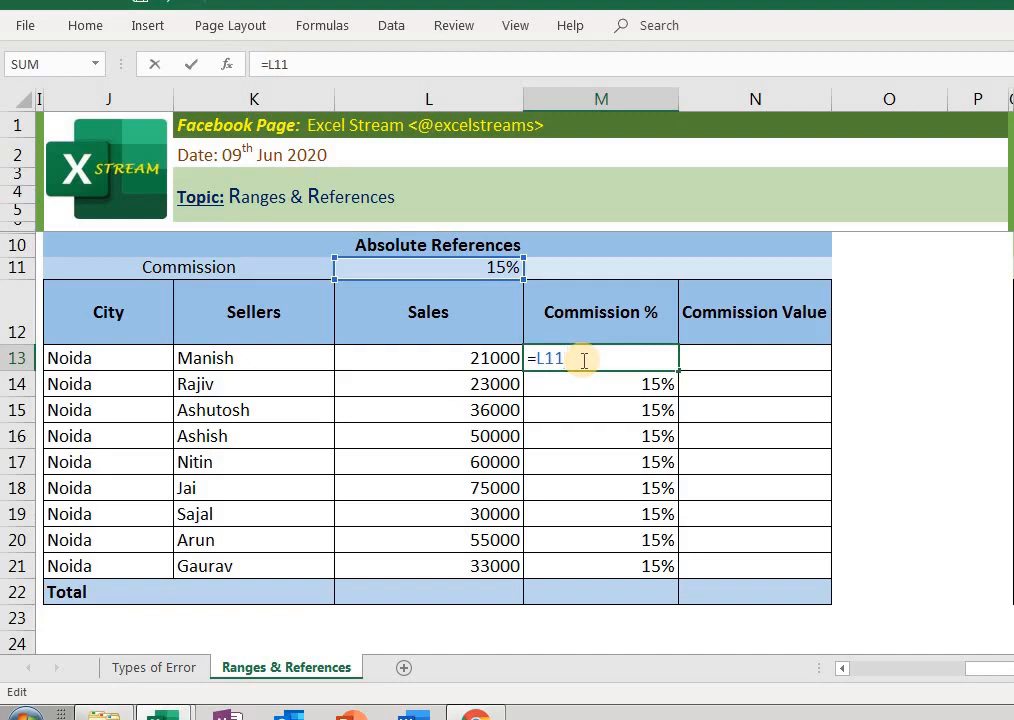
{"action": "key", "text": "F4"}
{"action": "key", "text": "Return"}
{"action": "left_click", "coordinate": [582, 359]}
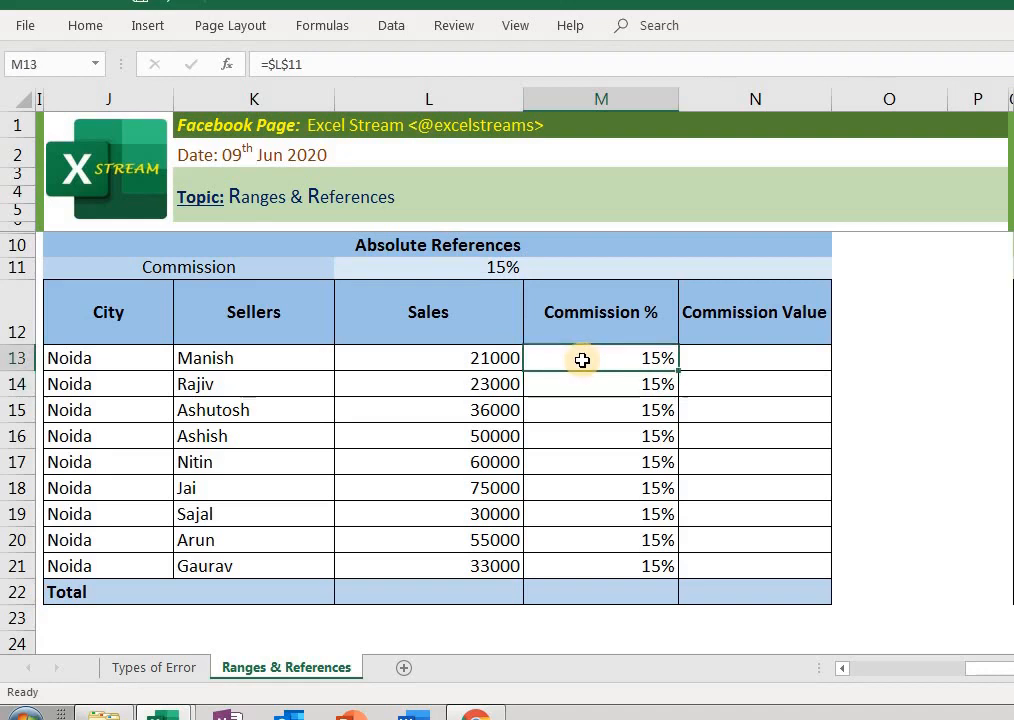
Copy the =$L$11 formula from M13 into the Commission % cells M14:M21.
{"action": "key", "text": "ctrl+c"}
{"action": "key", "text": "Down"}
{"action": "key", "text": "shift+Down"}
{"action": "key", "text": "shift+Down"}
{"action": "key", "text": "shift+Down"}
{"action": "key", "text": "shift+Down"}
{"action": "key", "text": "shift+Down"}
{"action": "key", "text": "shift+Down"}
{"action": "key", "text": "shift+Down"}
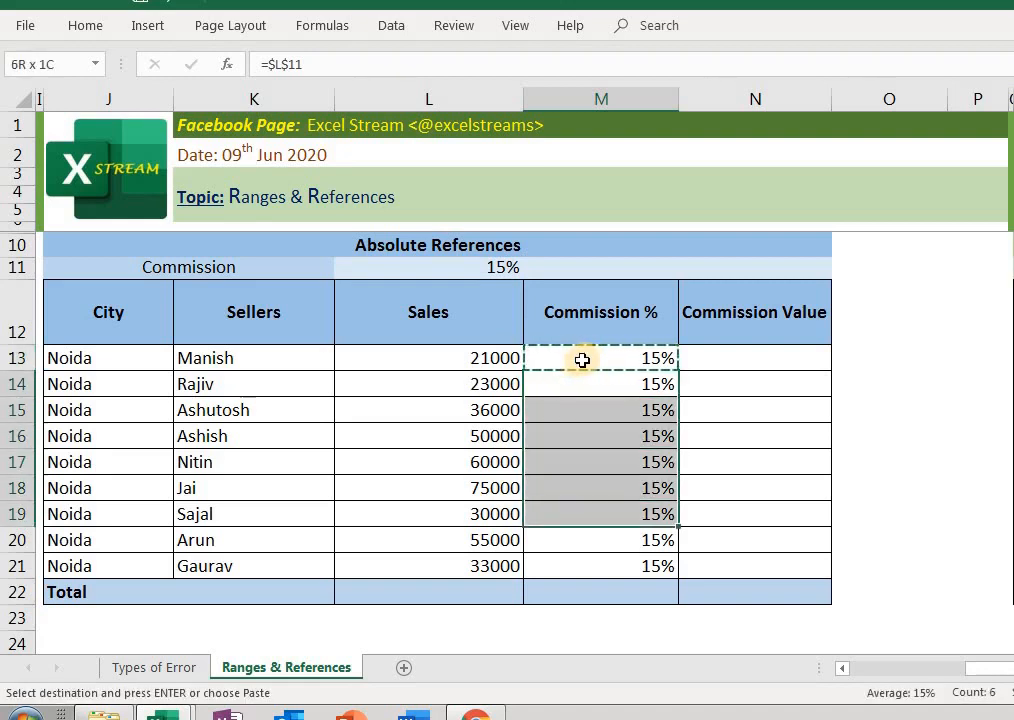
{"action": "key", "text": "ctrl+v"}
{"action": "key", "text": "Escape"}
Check which cell the copied Commission % formulas in M14 to M17 refer to.
{"action": "key", "text": "Down"}
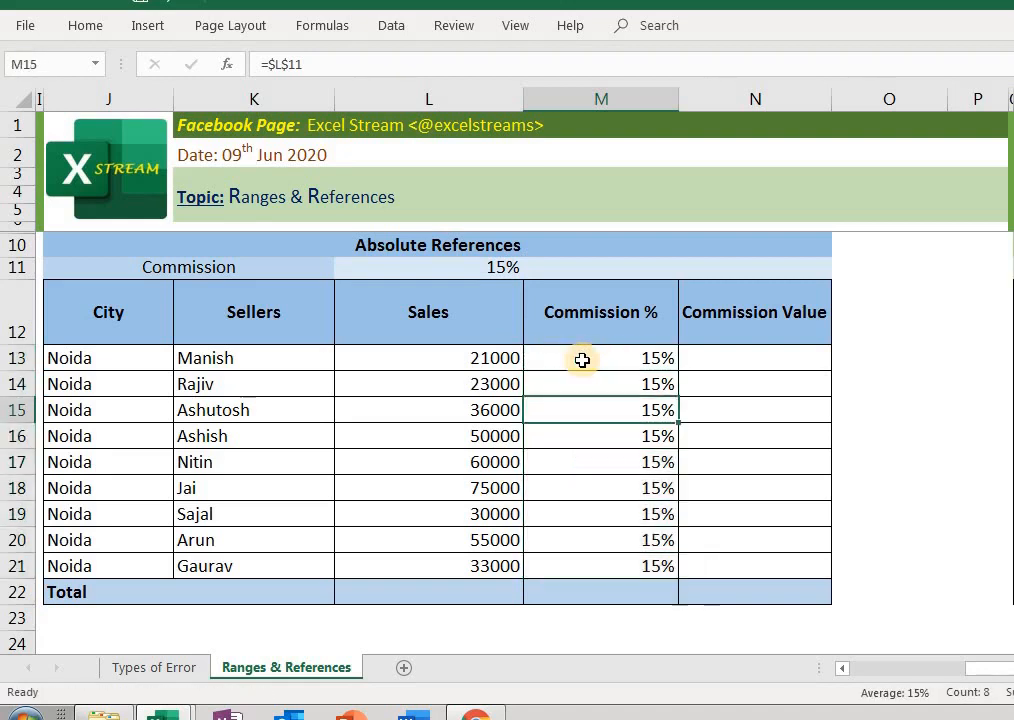
{"action": "left_click", "coordinate": [582, 359]}
{"action": "key", "text": "Down"}
{"action": "key", "text": "Down"}
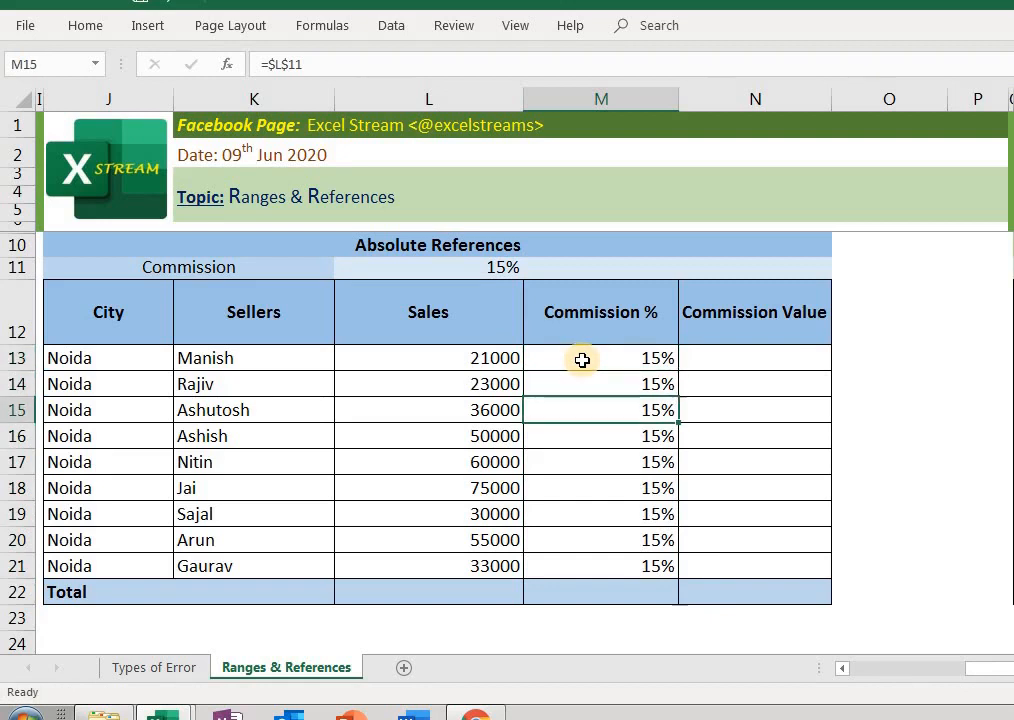
{"action": "key", "text": "Down"}
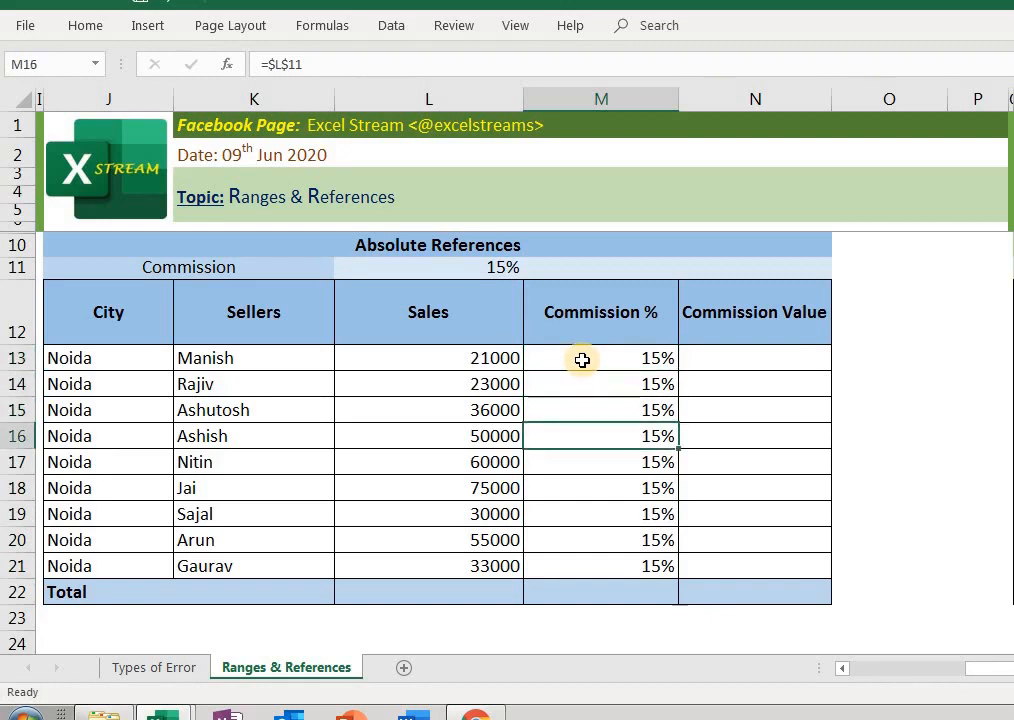
{"action": "left_click", "coordinate": [300, 62]}
{"action": "key", "text": "Return"}
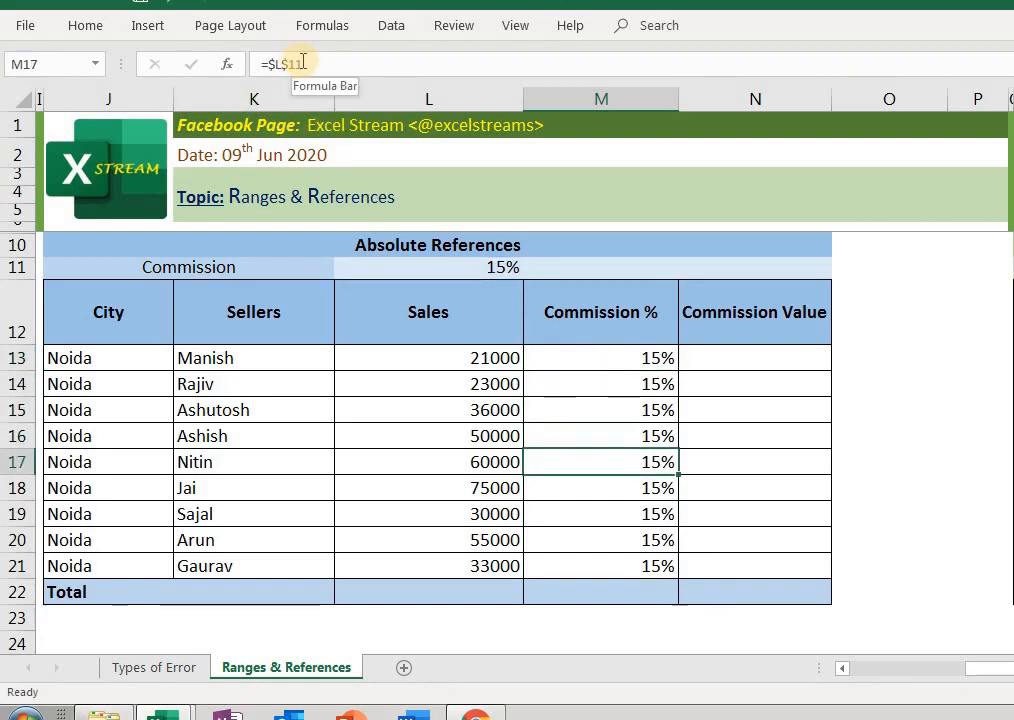
{"action": "left_click", "coordinate": [303, 62]}
{"action": "key", "text": "Escape"}
Enter the formula =L13*M13 in N13 to calculate the first seller's Commission Value.
{"action": "key", "text": "Up"}
{"action": "key", "text": "Up"}
{"action": "key", "text": "Up"}
{"action": "key", "text": "Up"}
{"action": "key", "text": "Right"}
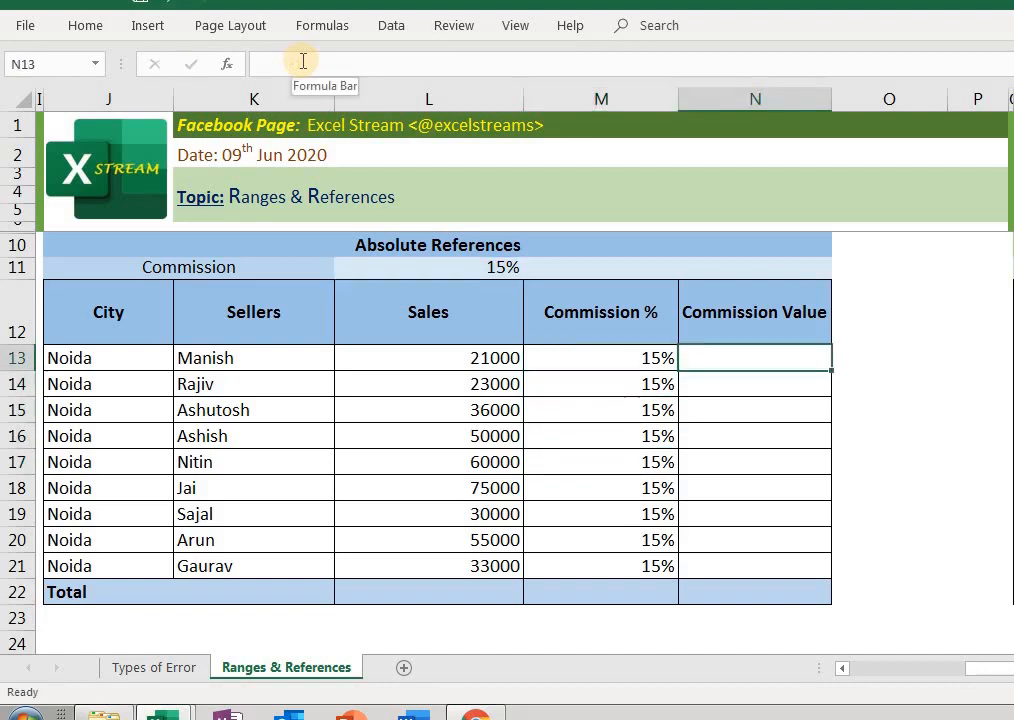
{"action": "type", "text": "="}
{"action": "key", "text": "Left"}
{"action": "key", "text": "Left"}
{"action": "type", "text": "*"}
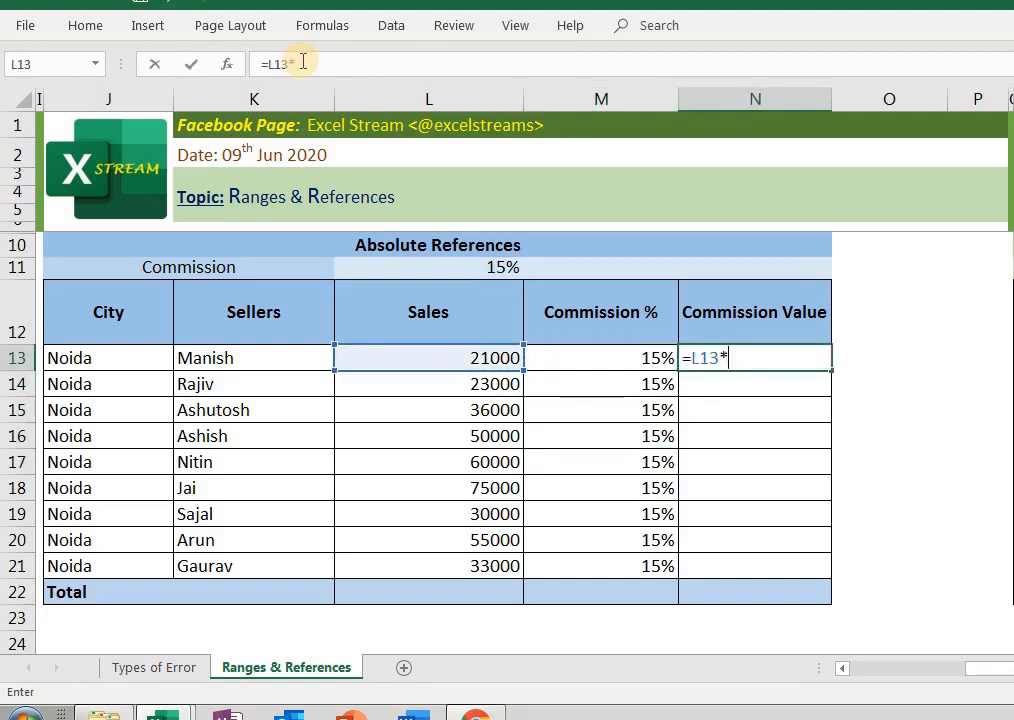
{"action": "key", "text": "Left"}
{"action": "key", "text": "Return"}
Fill the Commission Value formula from N13 down to N21.
{"action": "key", "text": "Left"}
{"action": "key", "text": "ctrl+Down"}
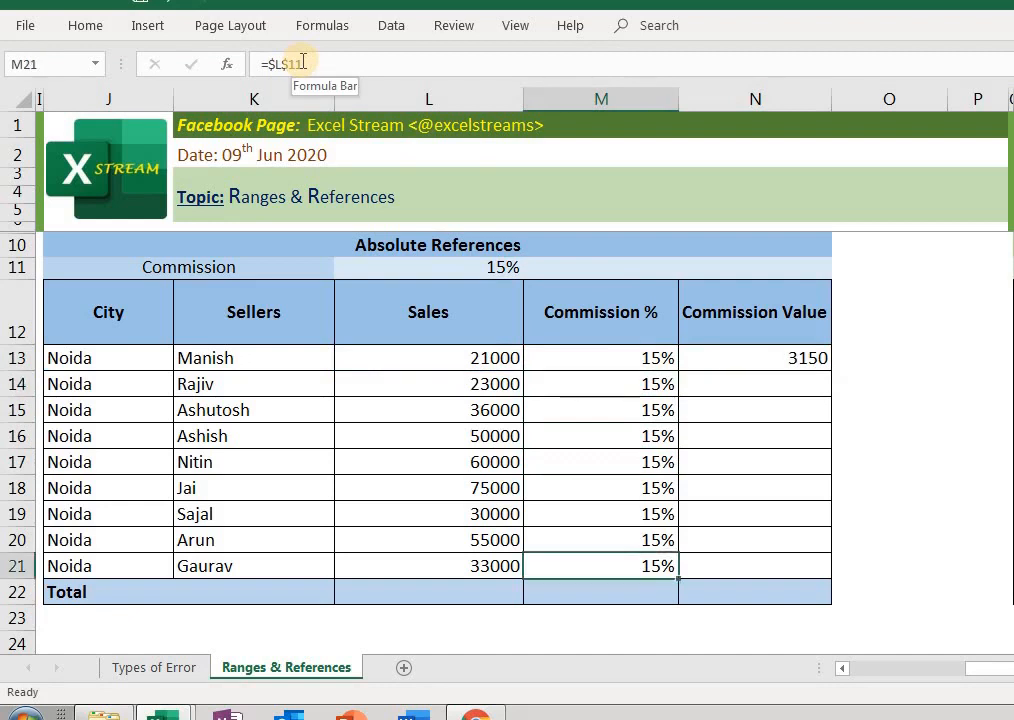
{"action": "key", "text": "Right"}
{"action": "key", "text": "ctrl+shift+Up"}
{"action": "key", "text": "ctrl+d"}
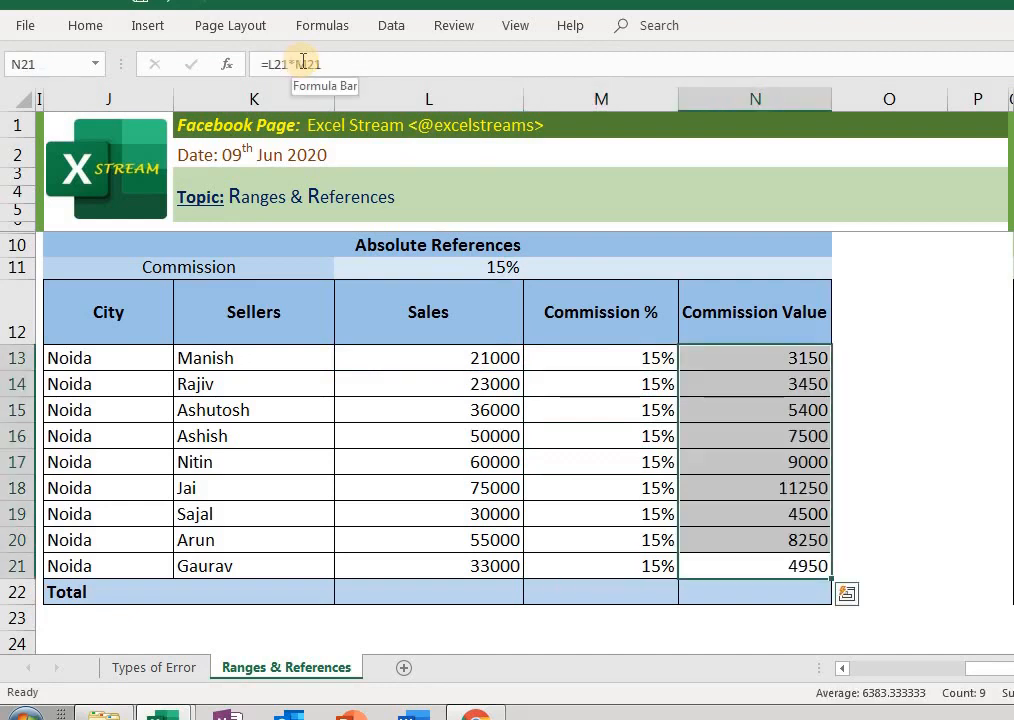
Total the Commission Value column in N22 with =SUM(N13:N21).
{"action": "key", "text": "Down"}
{"action": "key", "text": "Down"}
{"action": "key", "text": "Up"}
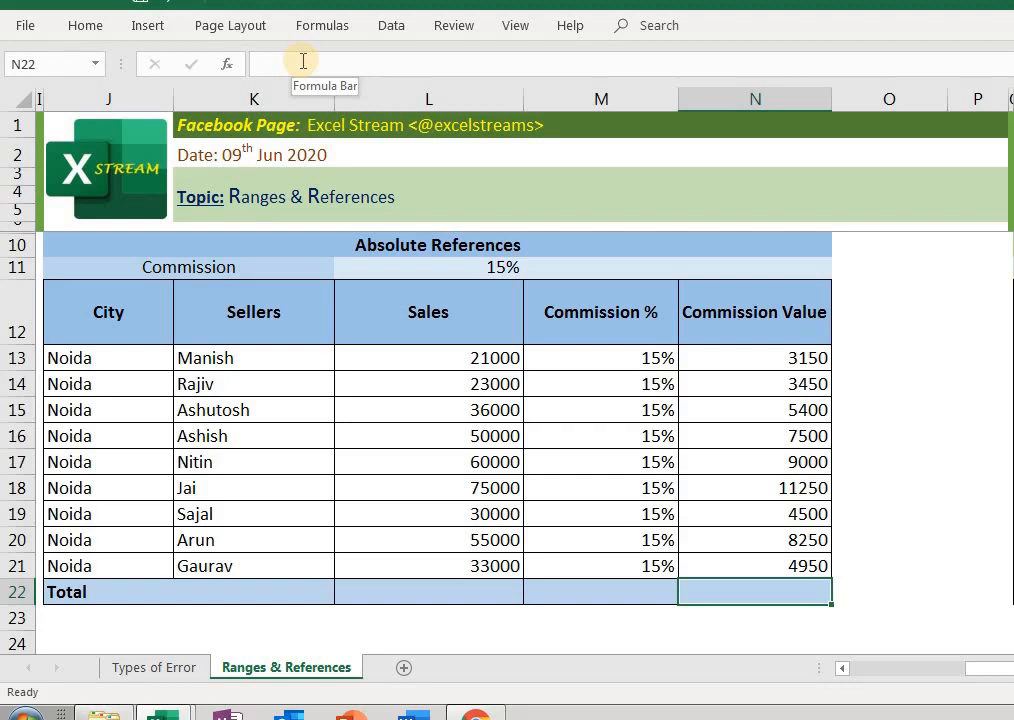
{"action": "key", "text": "alt+equal"}
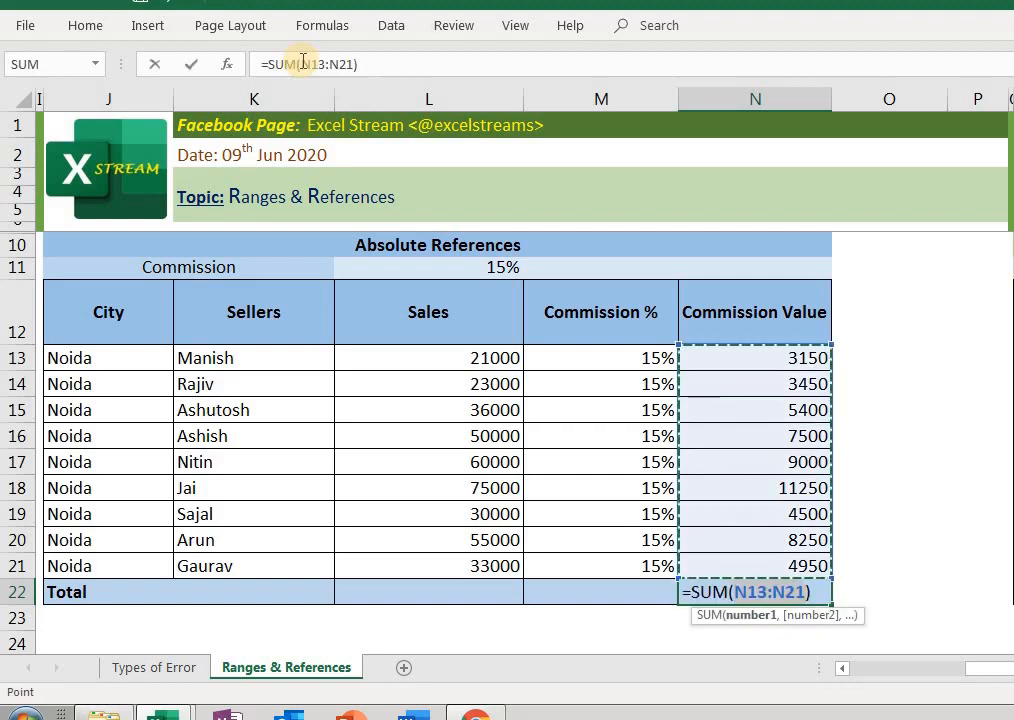
{"action": "key", "text": "Return"}
{"action": "key", "text": "Up"}
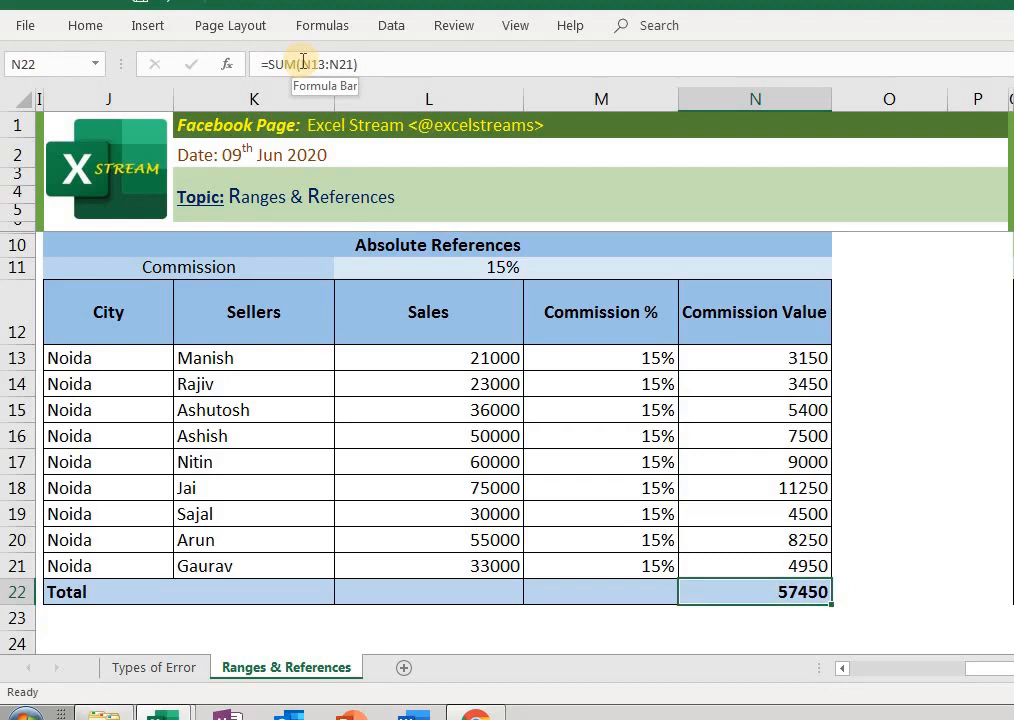
Review the Commission % formulas from M21 up to M13 and the Commission Value formula in N13.
{"action": "key", "text": "Up"}
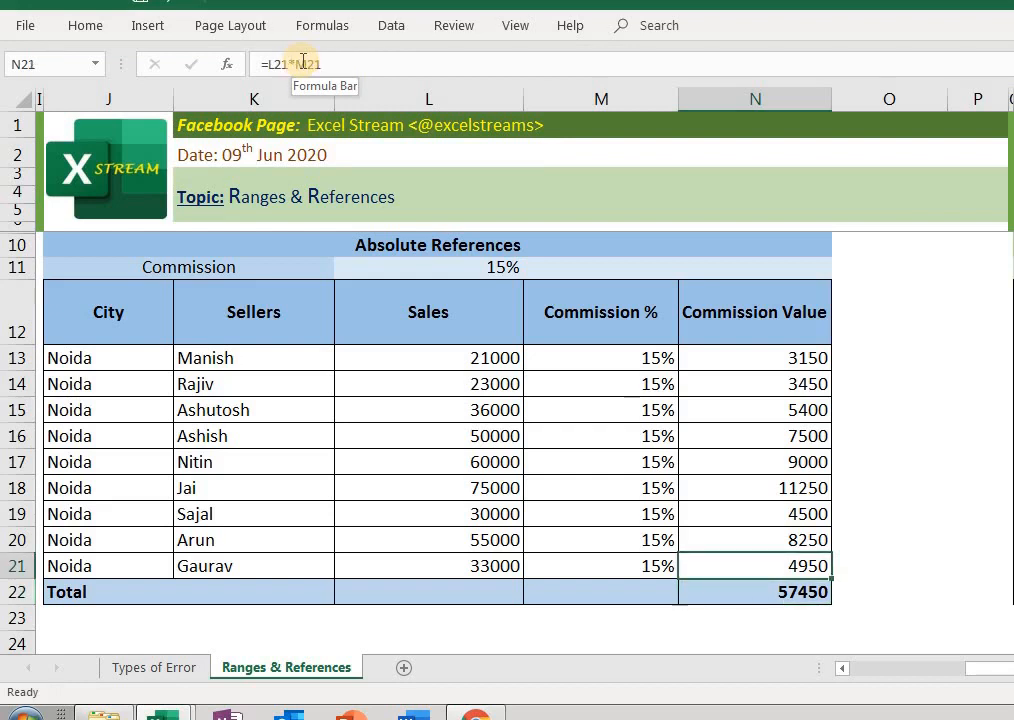
{"action": "key", "text": "Left"}
{"action": "key", "text": "Up"}
{"action": "key", "text": "Up"}
{"action": "key", "text": "Up"}
{"action": "key", "text": "Up"}
{"action": "key", "text": "Up"}
{"action": "key", "text": "Up"}
{"action": "key", "text": "Up"}
{"action": "key", "text": "Up"}
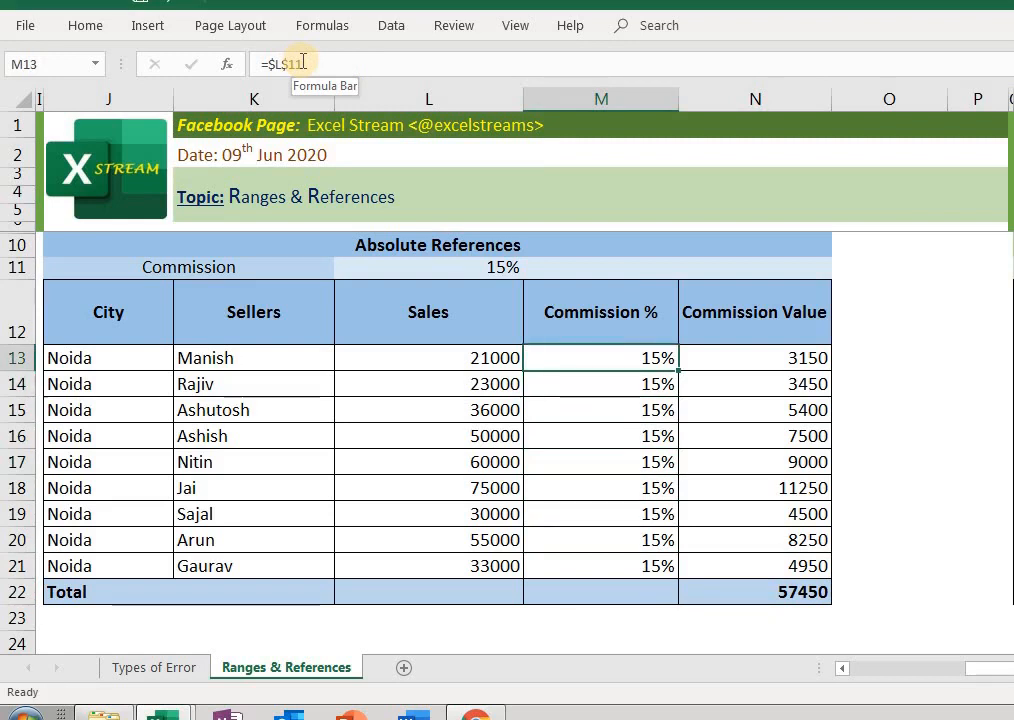
{"action": "key", "text": "Right"}
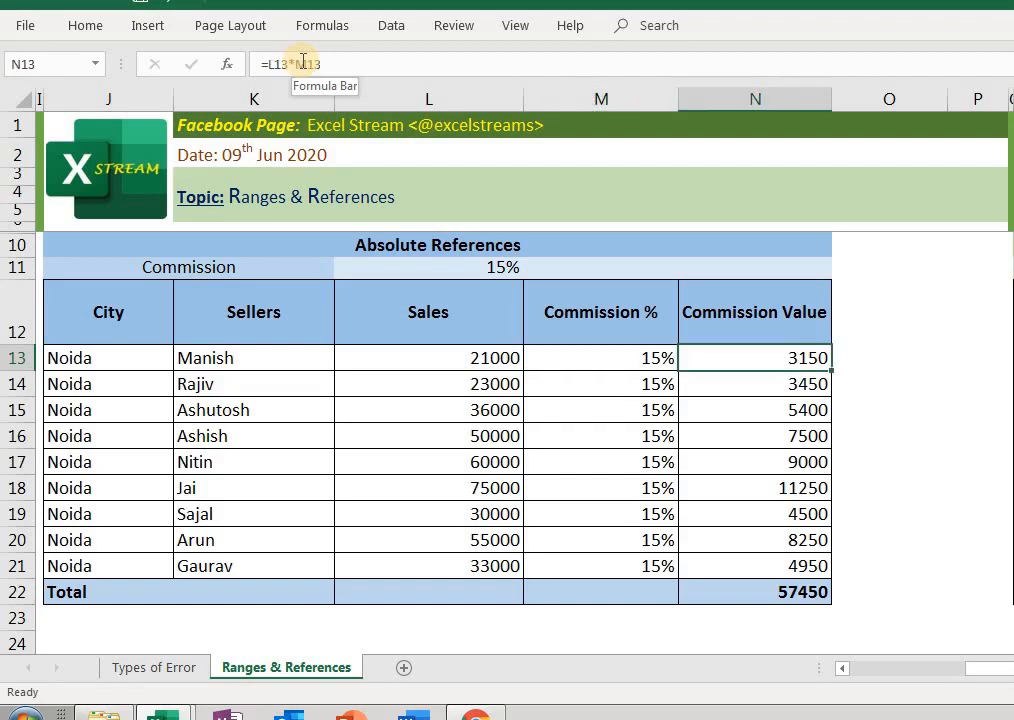
Go to the Mixed References table and examine its columns, ending at the first Commission Value 1 cell, U13.
{"action": "key", "text": "Right"}
{"action": "key", "text": "Right"}
{"action": "key", "text": "Right"}
{"action": "key", "text": "Right"}
{"action": "key", "text": "Right"}
{"action": "key", "text": "Right"}
{"action": "key", "text": "Right"}
{"action": "key", "text": "Right"}
{"action": "key", "text": "Right"}
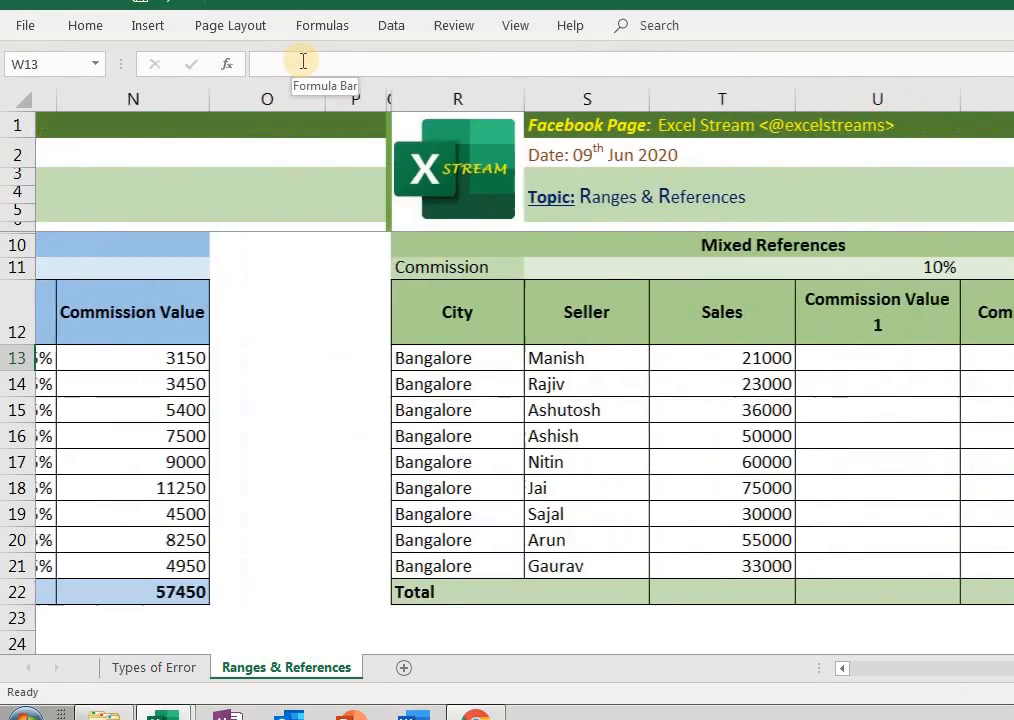
{"action": "key", "text": "Right"}
{"action": "key", "text": "Right"}
{"action": "key", "text": "Right"}
{"action": "key", "text": "Right"}
{"action": "key", "text": "Right"}
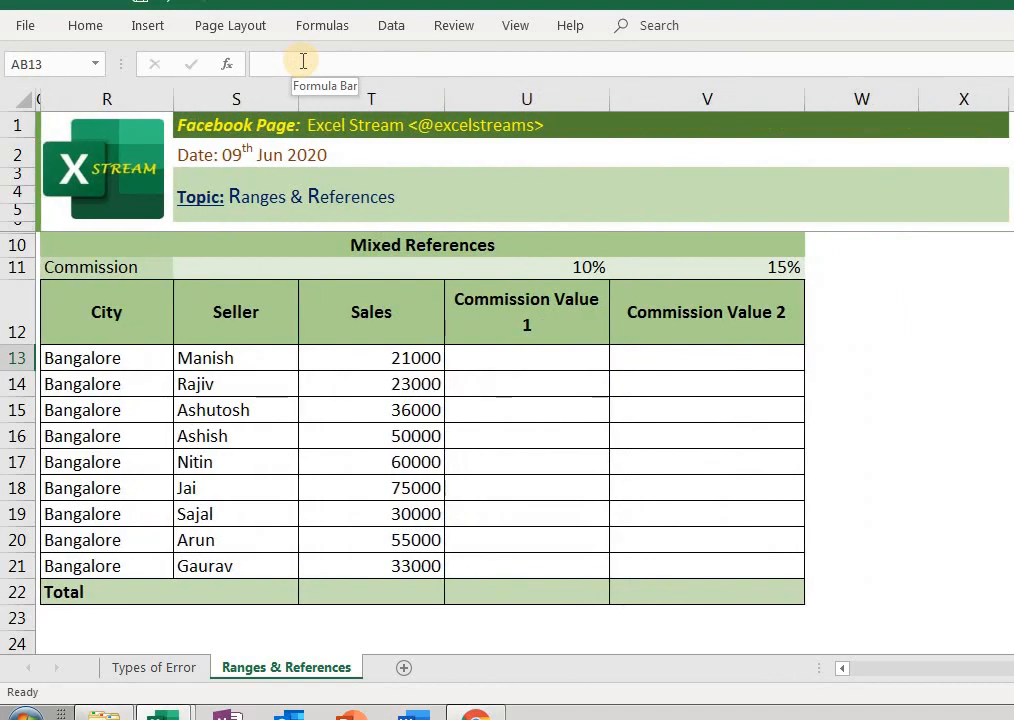
{"action": "key", "text": "Left"}
{"action": "key", "text": "Left"}
{"action": "key", "text": "Left"}
{"action": "key", "text": "Left"}
{"action": "key", "text": "Left"}
{"action": "key", "text": "Left"}
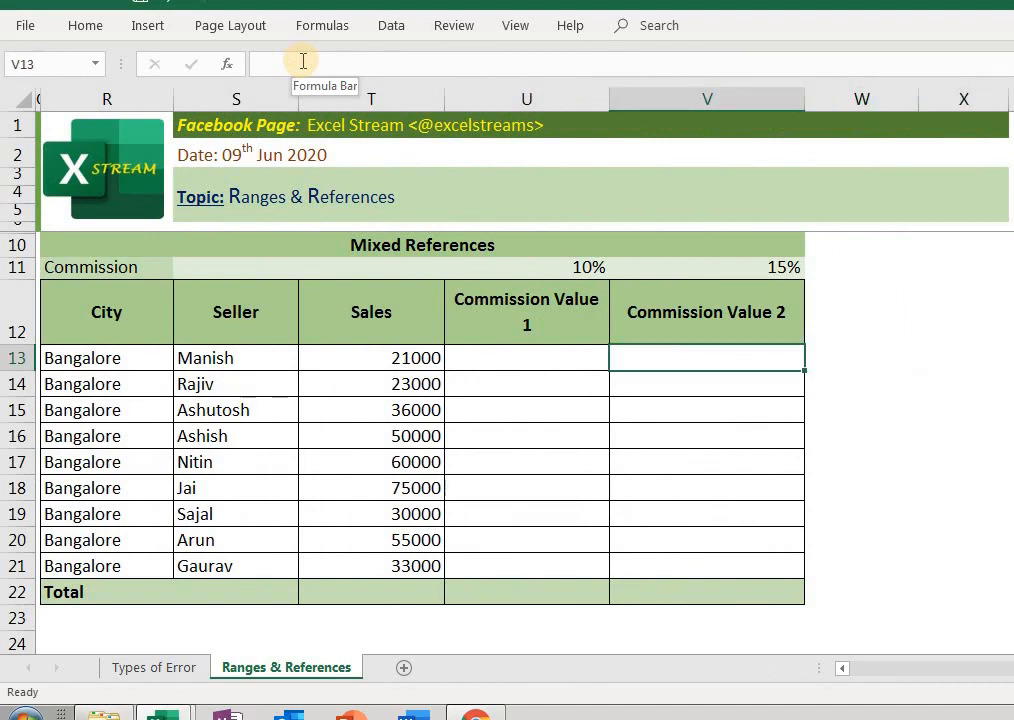
{"action": "key", "text": "Left"}
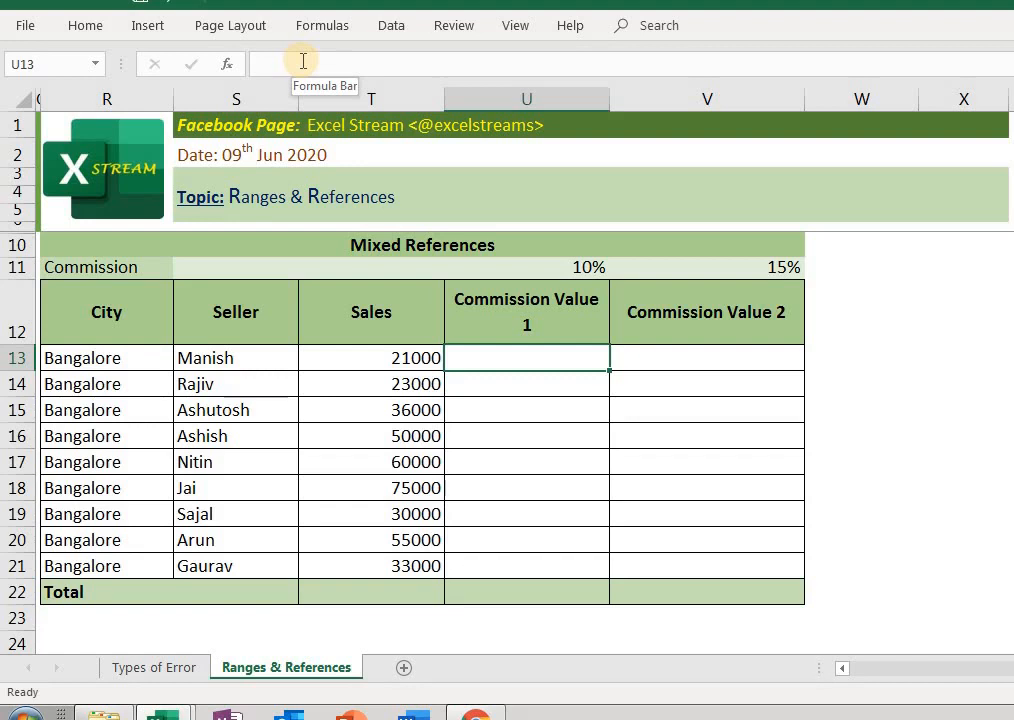
Examine the Commission Value 1 cells and the commission rates in row 11 of the Mixed References table.
{"action": "key", "text": "Left"}
{"action": "key", "text": "Right"}
{"action": "key", "text": "Up"}
{"action": "key", "text": "Down"}
{"action": "key", "text": "Down"}
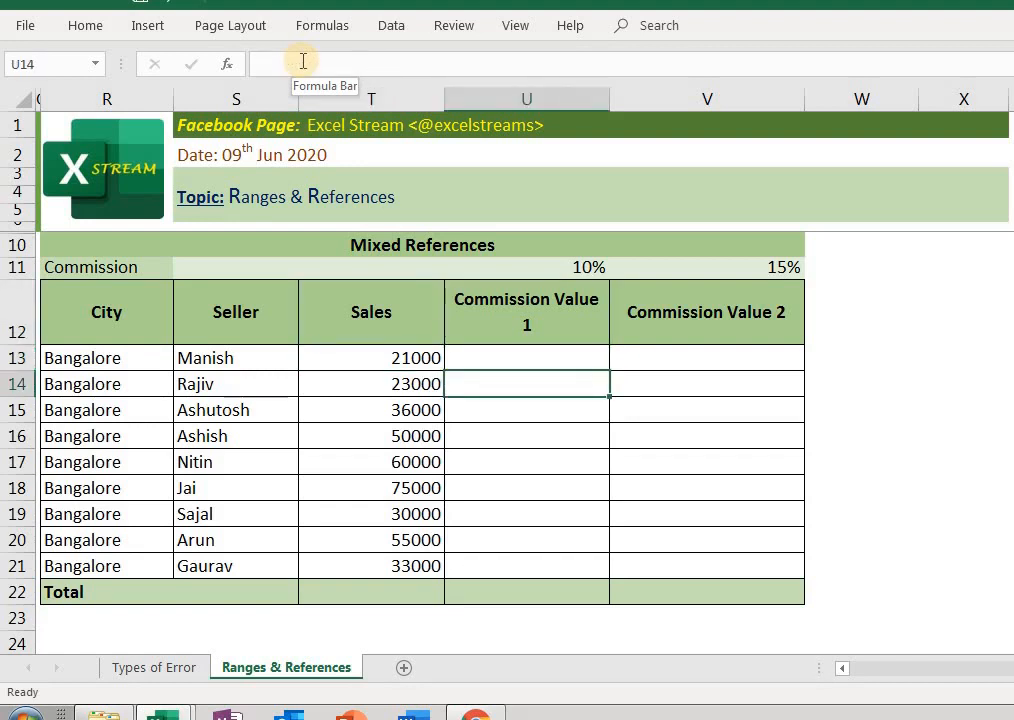
{"action": "key", "text": "Up"}
{"action": "key", "text": "Up"}
{"action": "key", "text": "Down"}
{"action": "key", "text": "Up"}
{"action": "key", "text": "Up"}
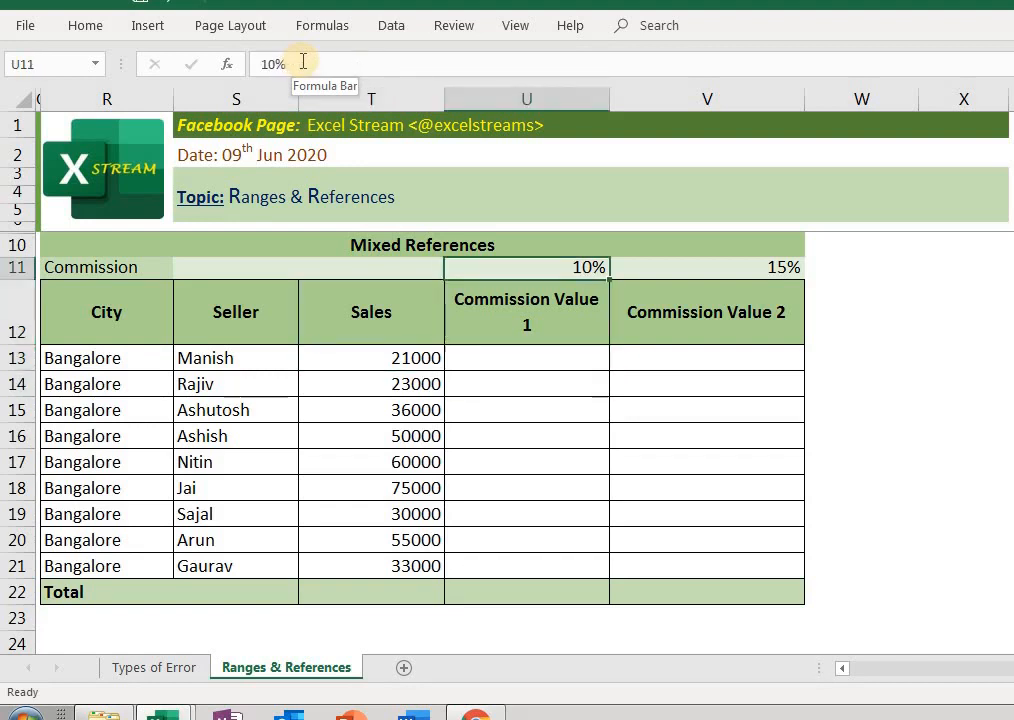
{"action": "key", "text": "Left"}
{"action": "key", "text": "Left"}
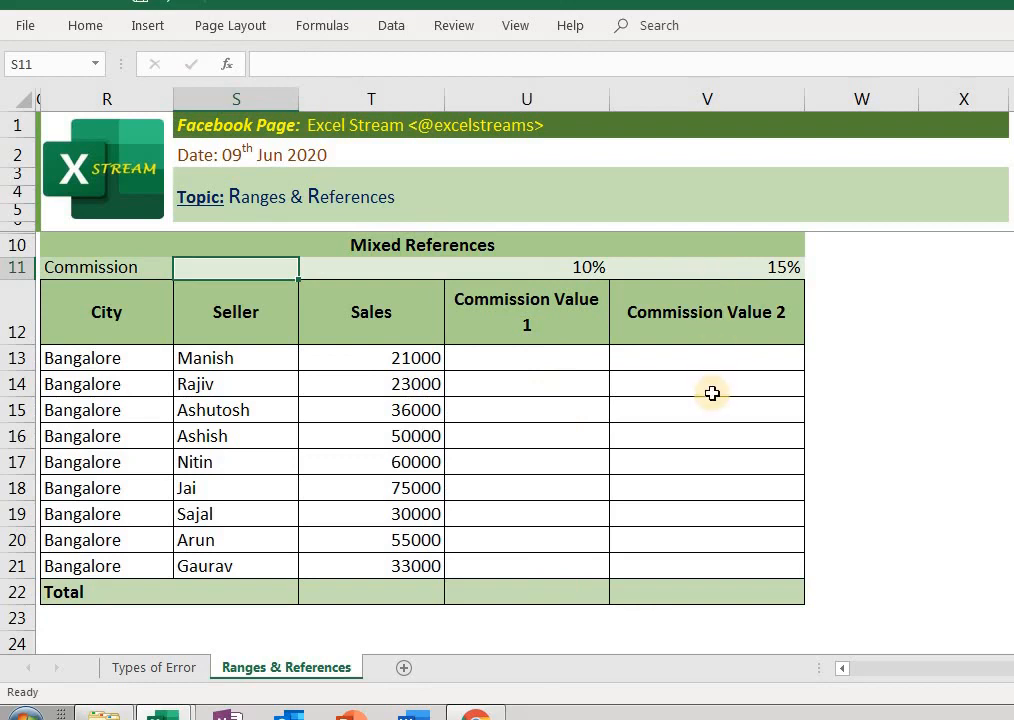
Calculate the first Commission Value 1 in U13 with =T13*U11.
{"action": "left_click", "coordinate": [585, 351]}
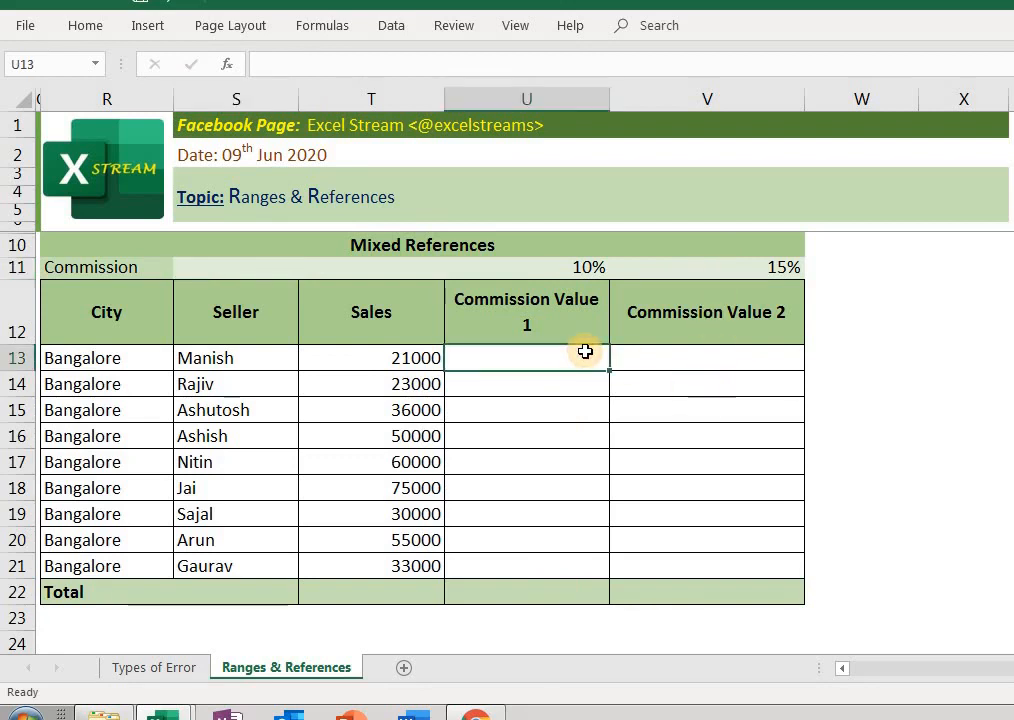
{"action": "type", "text": "="}
{"action": "key", "text": "Left"}
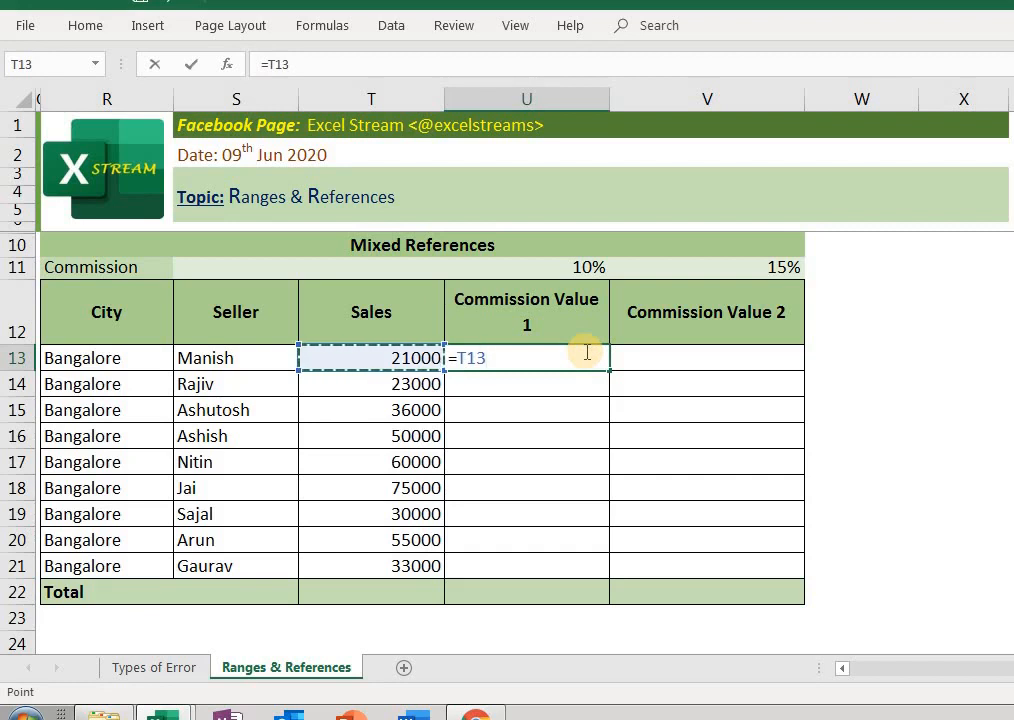
{"action": "type", "text": "*"}
{"action": "key", "text": "Up"}
{"action": "key", "text": "Up"}
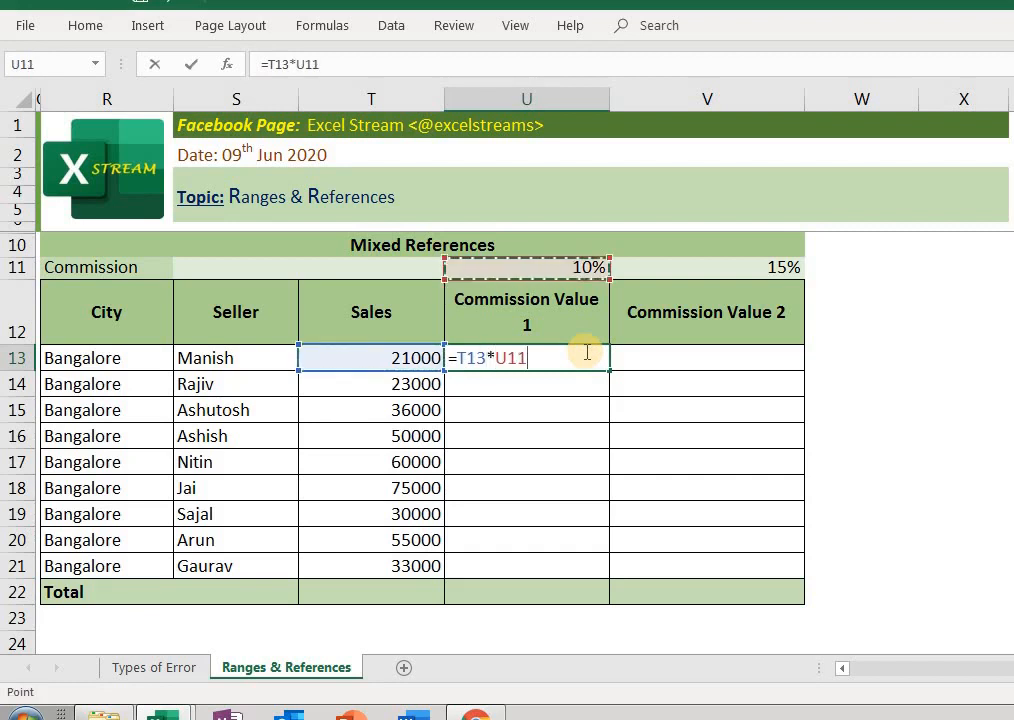
{"action": "key", "text": "Return"}
Check the references in the U13 formula and copy it to the remaining Commission Value 1 cells, U14:U21.
{"action": "left_click", "coordinate": [585, 356]}
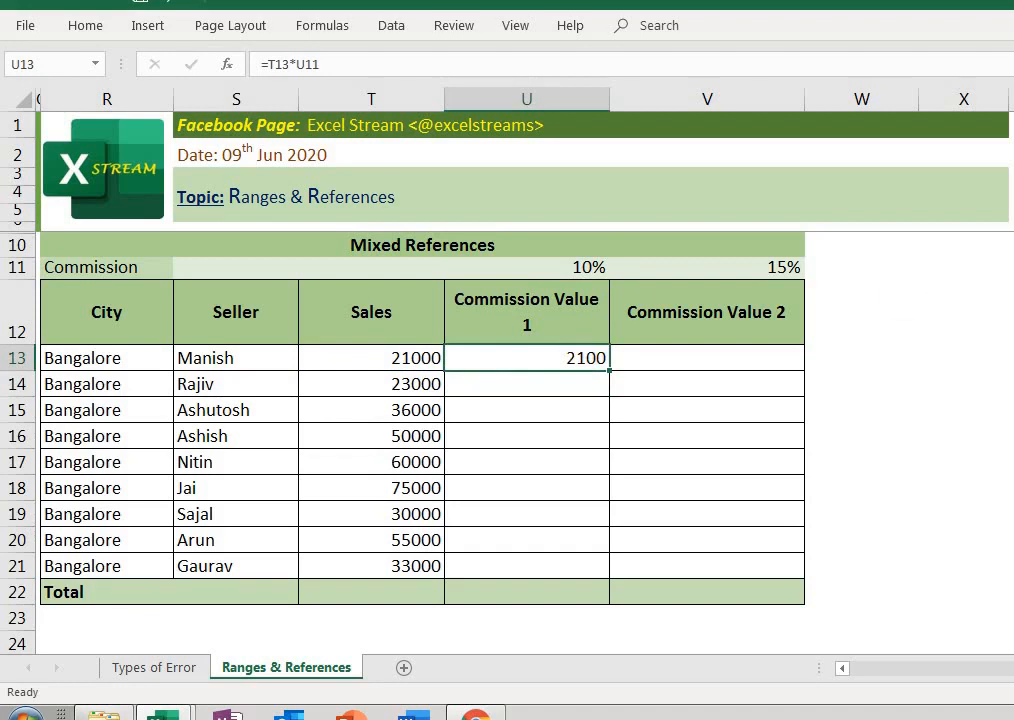
{"action": "key", "text": "F2"}
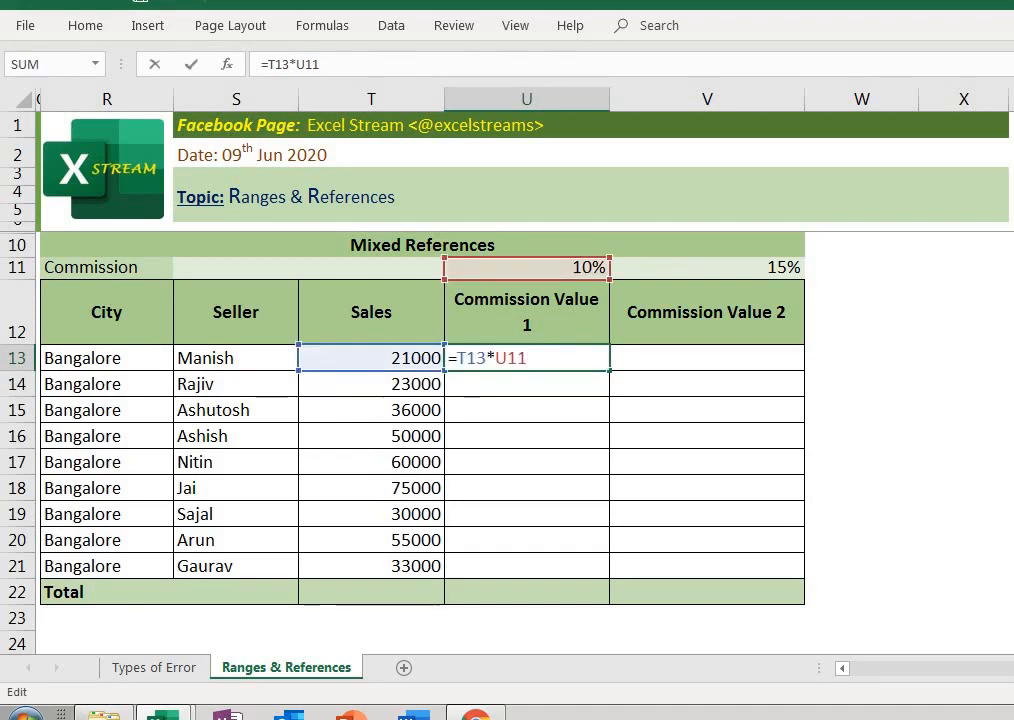
{"action": "key", "text": "Escape"}
{"action": "key", "text": "ctrl+c"}
{"action": "left_click_drag", "start_coordinate": [527, 383], "coordinate": [527, 565]}
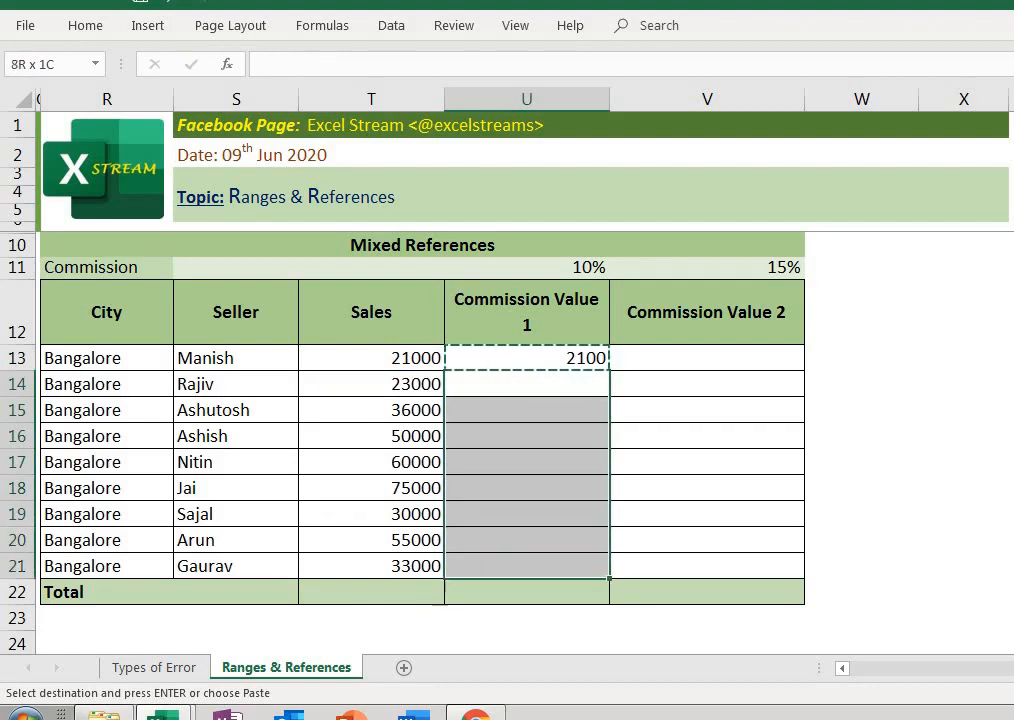
{"action": "key", "text": "Return"}
Compare the cell references used by the Commission Value 1 formulas in U13 and U14.
{"action": "key", "text": "Down"}
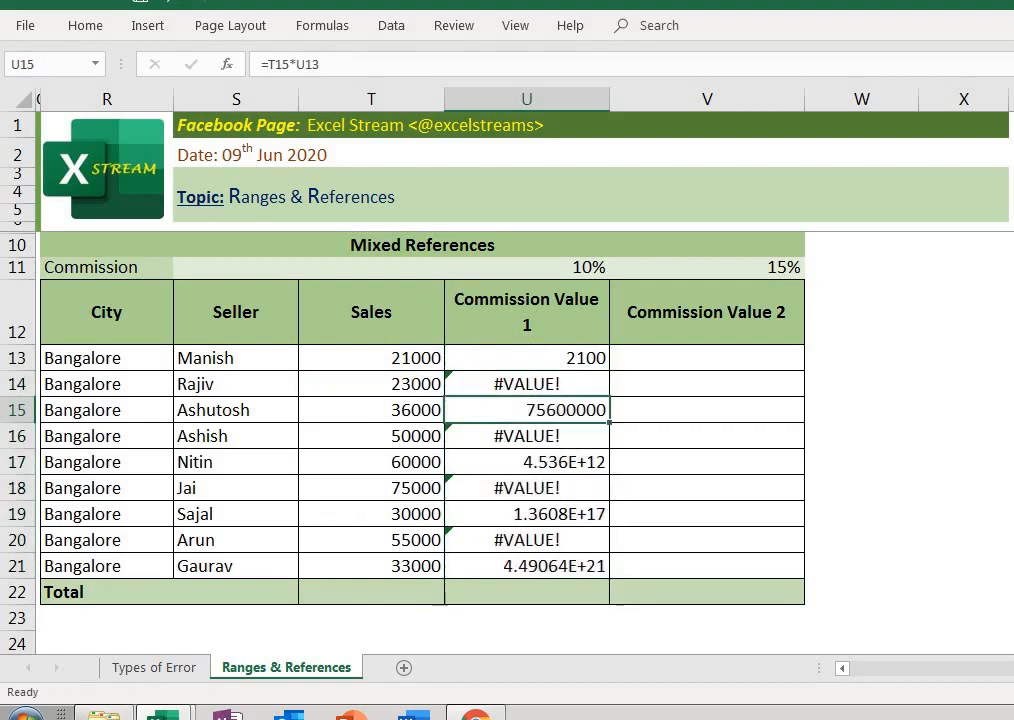
{"action": "key", "text": "Up"}
{"action": "key", "text": "F2"}
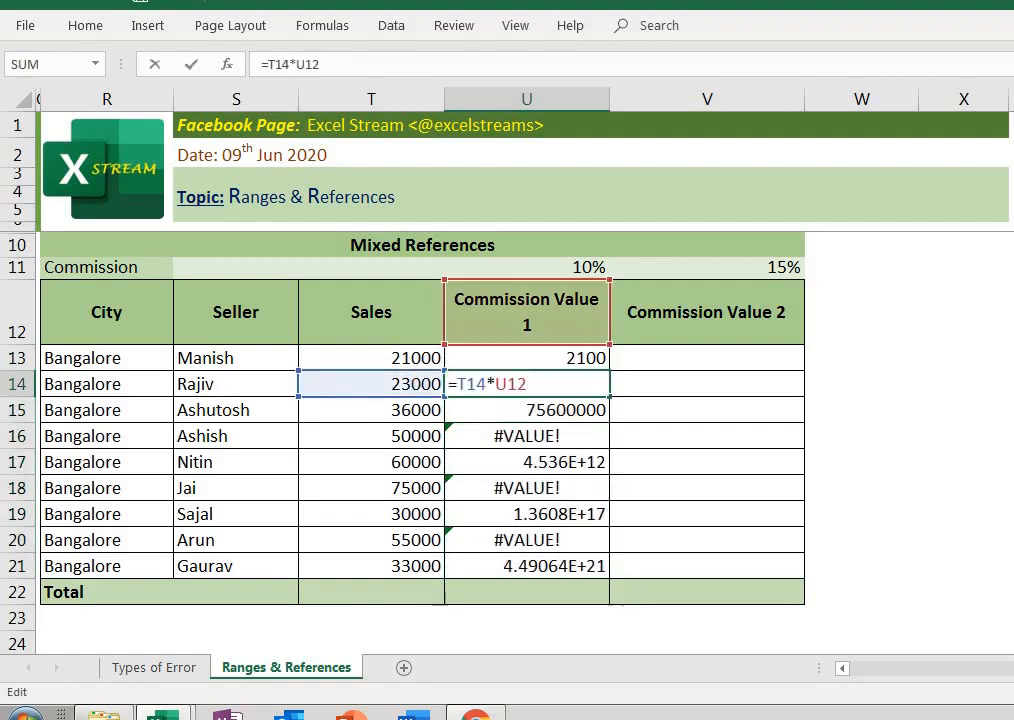
{"action": "key", "text": "Escape"}
{"action": "key", "text": "Up"}
{"action": "key", "text": "F2"}
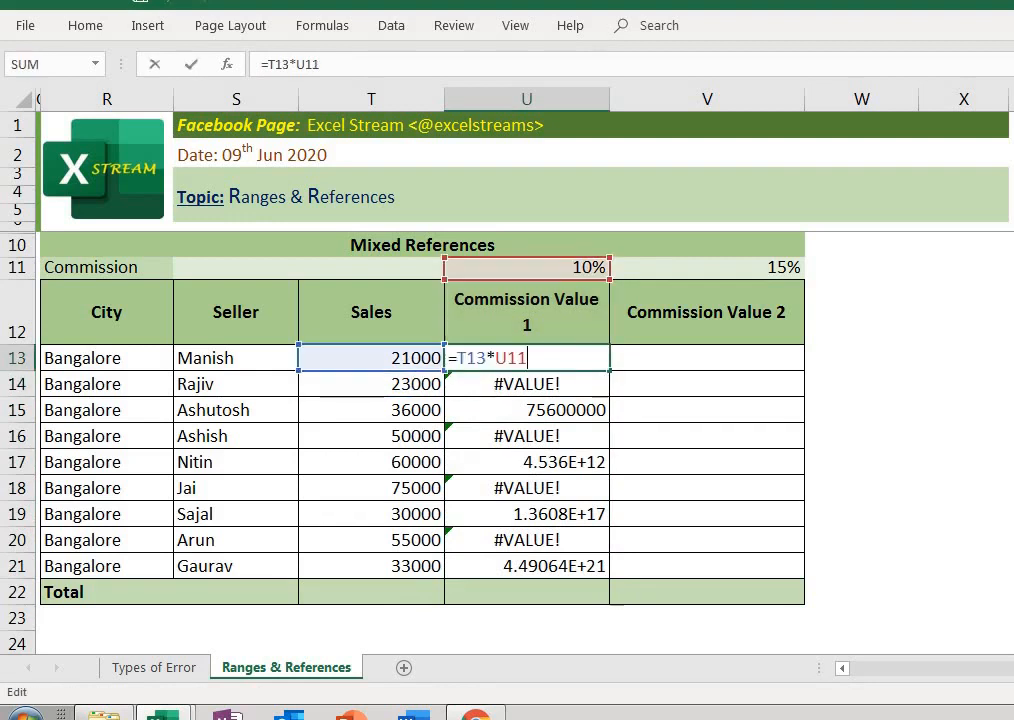
{"action": "key", "text": "Escape"}
{"action": "key", "text": "Down"}
{"action": "key", "text": "Up"}
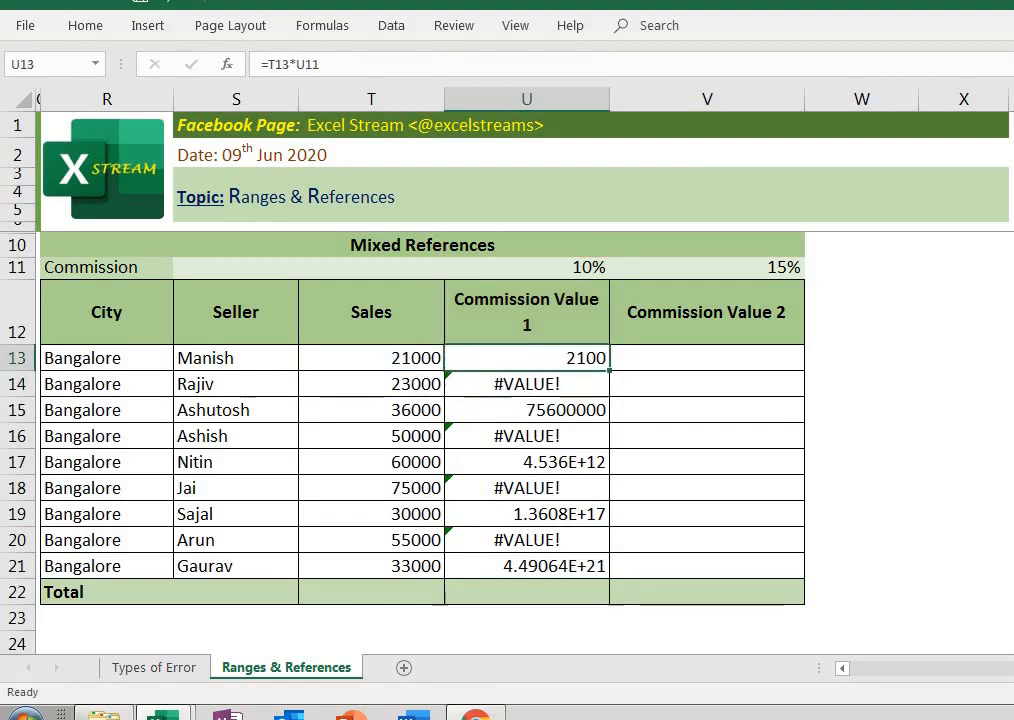
{"action": "key", "text": "F2"}
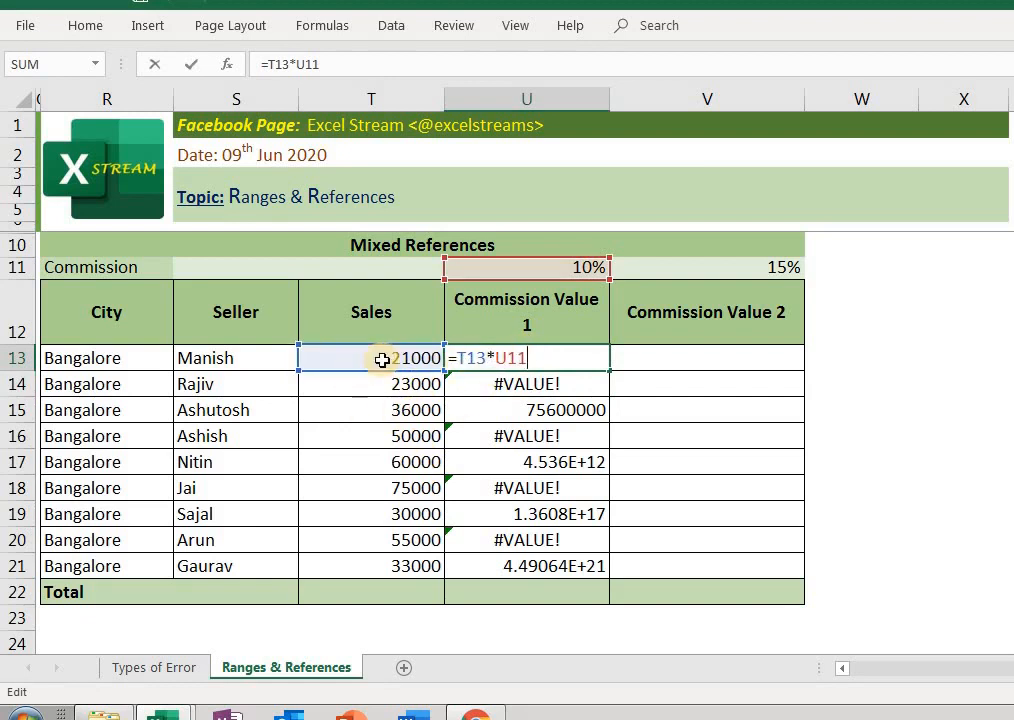
{"action": "key", "text": "Return"}
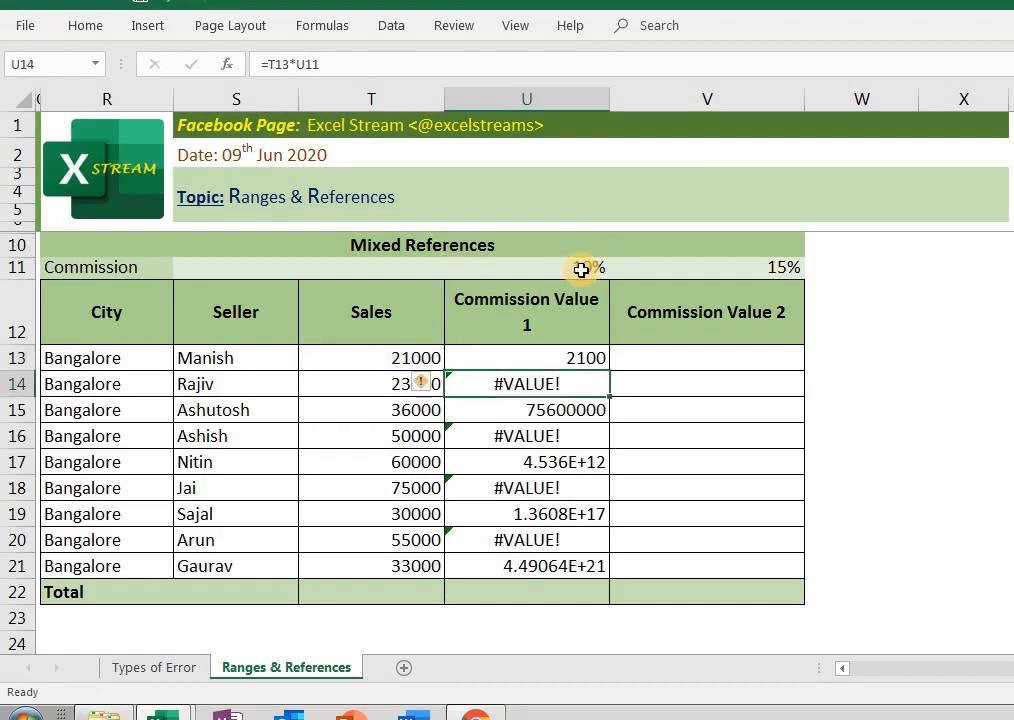
{"action": "key", "text": "F2"}
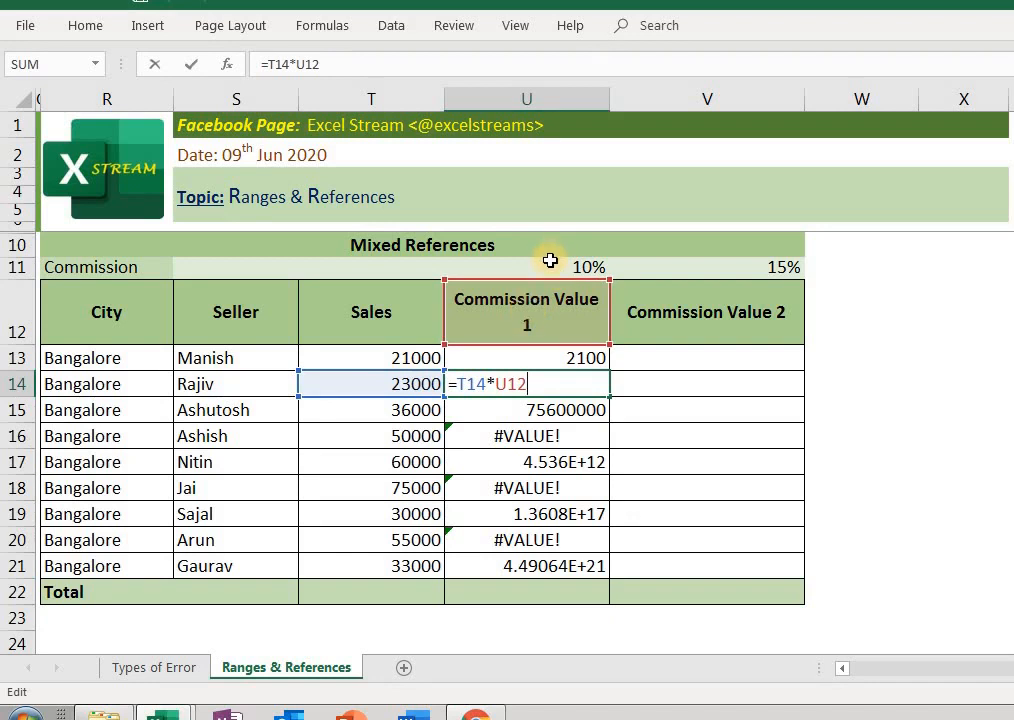
{"action": "key", "text": "ctrl+Return"}
Make the commission rate reference in U13 absolute, giving =T13*$U$11, and fill the formula down through U21.
{"action": "key", "text": "Up"}
{"action": "key", "text": "F2"}
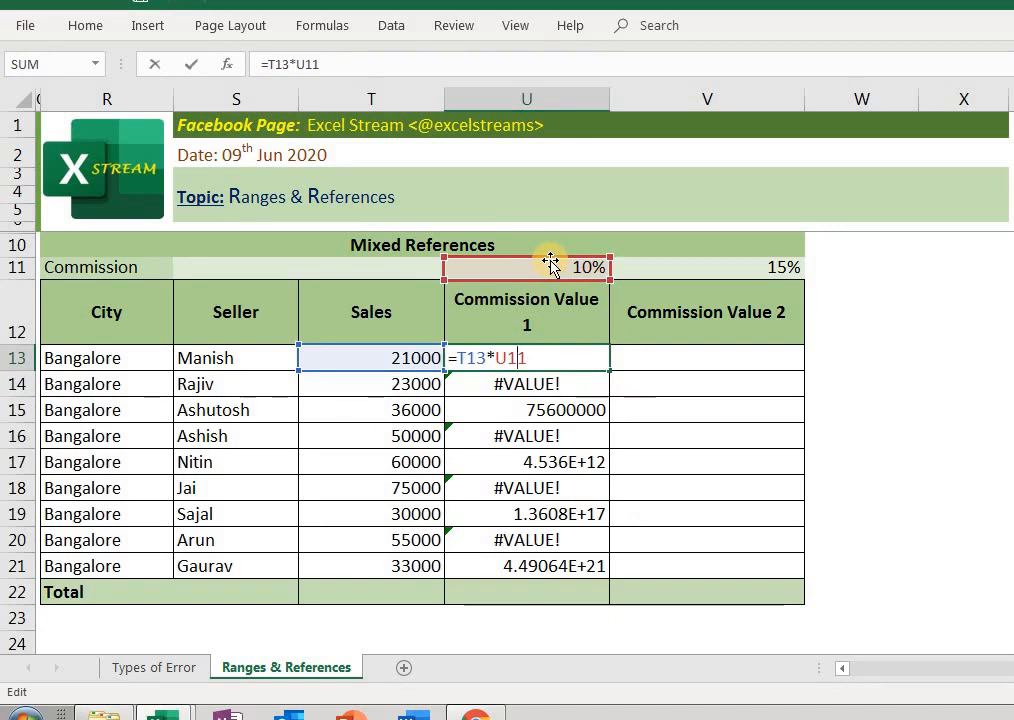
{"action": "key", "text": "F4"}
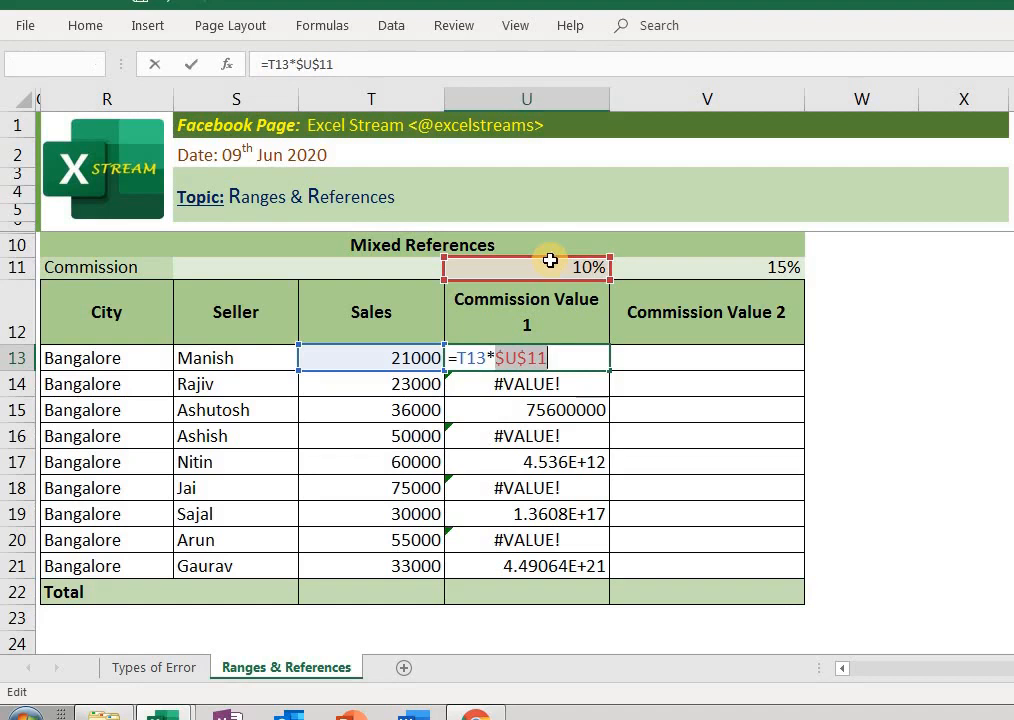
{"action": "key", "text": "Return"}
{"action": "key", "text": "Up"}
{"action": "key", "text": "ctrl+shift+Down"}
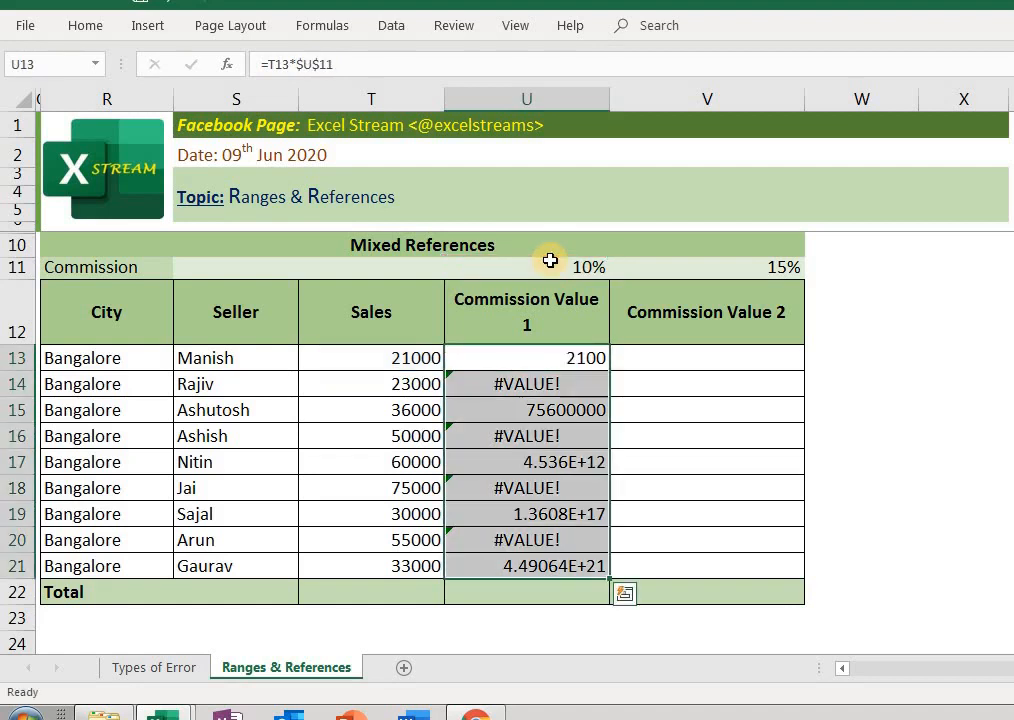
{"action": "key", "text": "ctrl+d"}
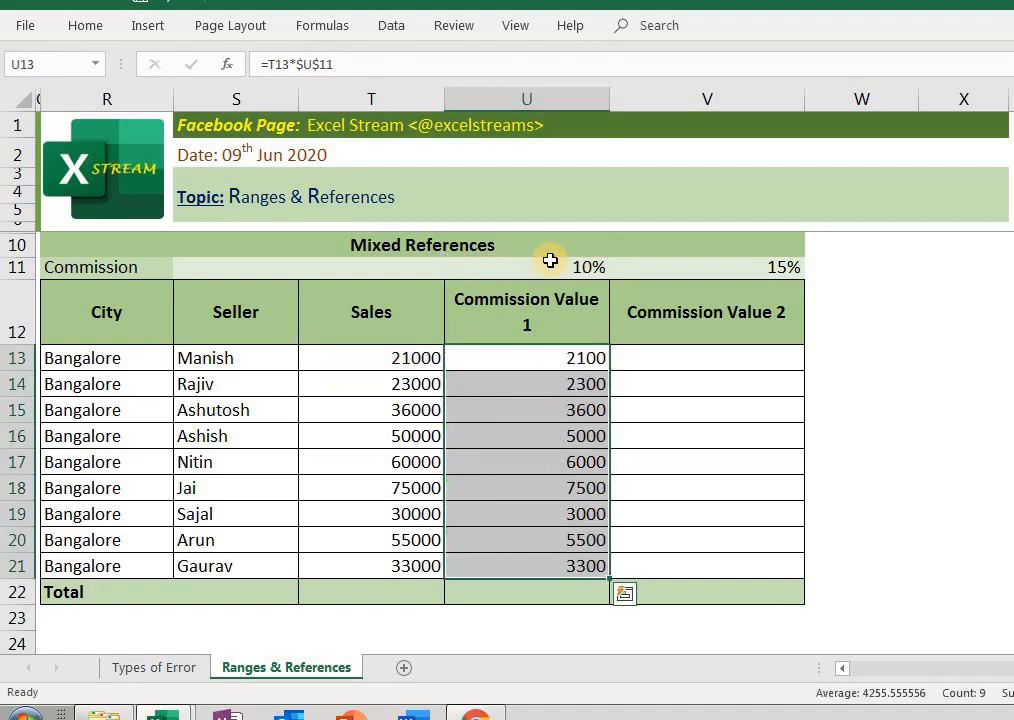
Review the filled Commission Value 1 formulas in U14 and U15 and the original formula in U13.
{"action": "key", "text": "Right"}
{"action": "key", "text": "Left"}
{"action": "key", "text": "Down"}
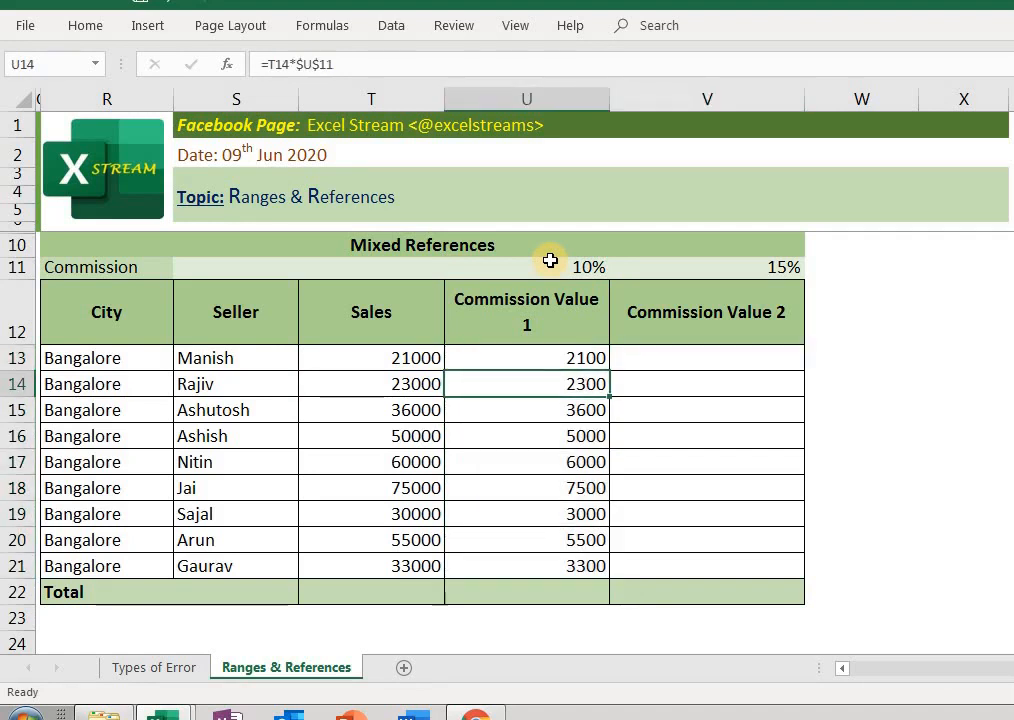
{"action": "key", "text": "F2"}
{"action": "key", "text": "Return"}
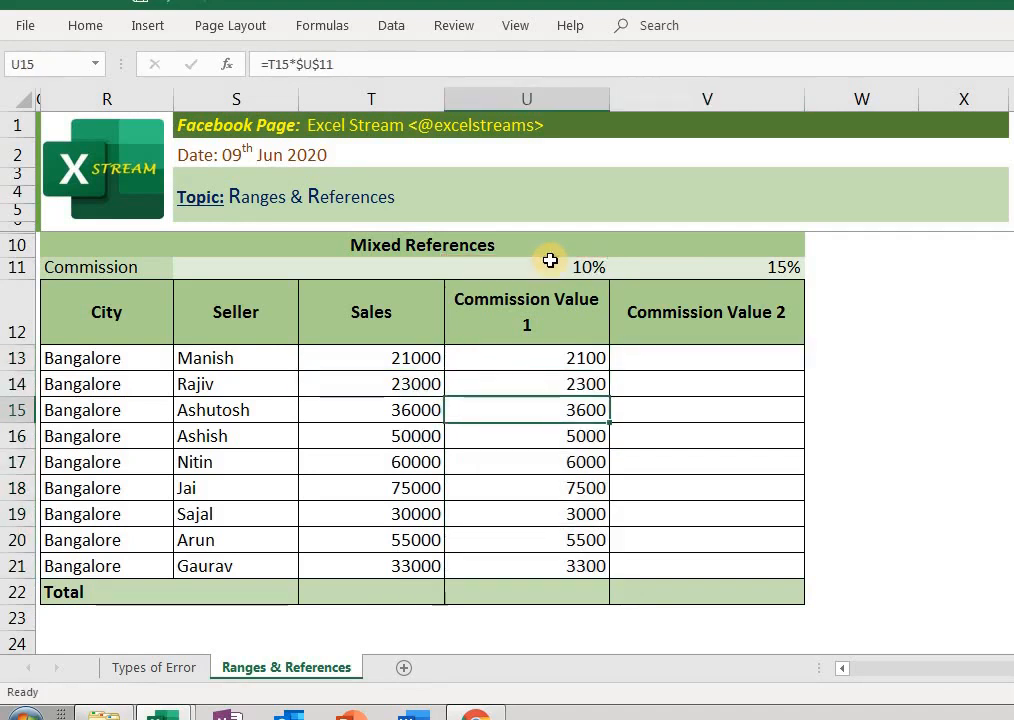
{"action": "key", "text": "F2"}
{"action": "key", "text": "Escape"}
{"action": "key", "text": "Up"}
{"action": "key", "text": "Up"}
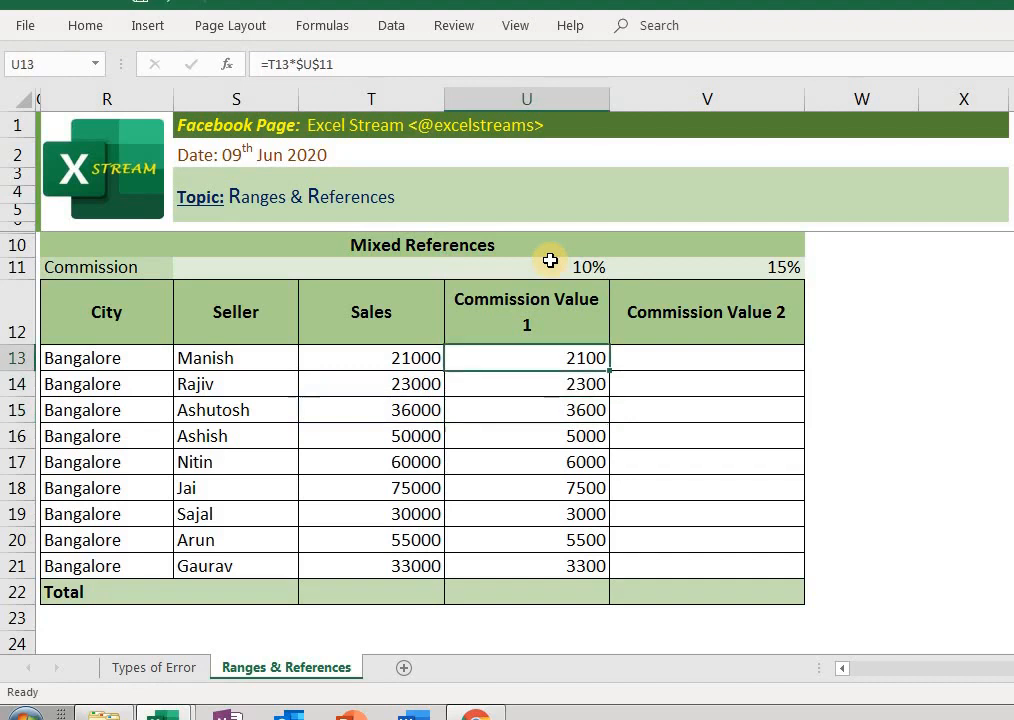
{"action": "key", "text": "F2"}
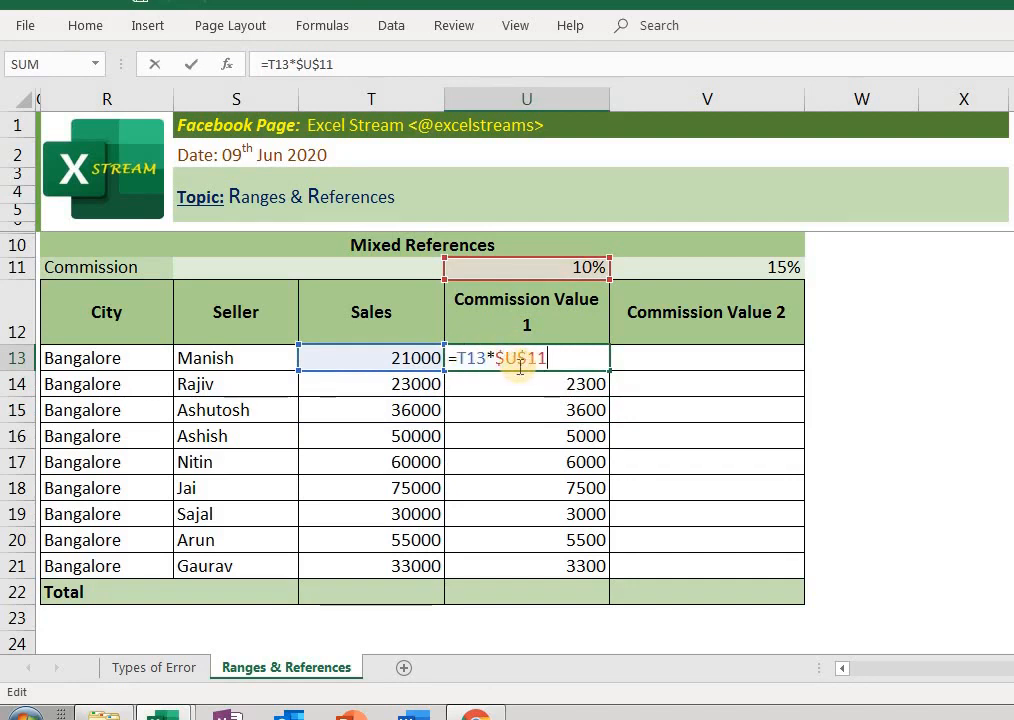
{"action": "key", "text": "ctrl+Return"}
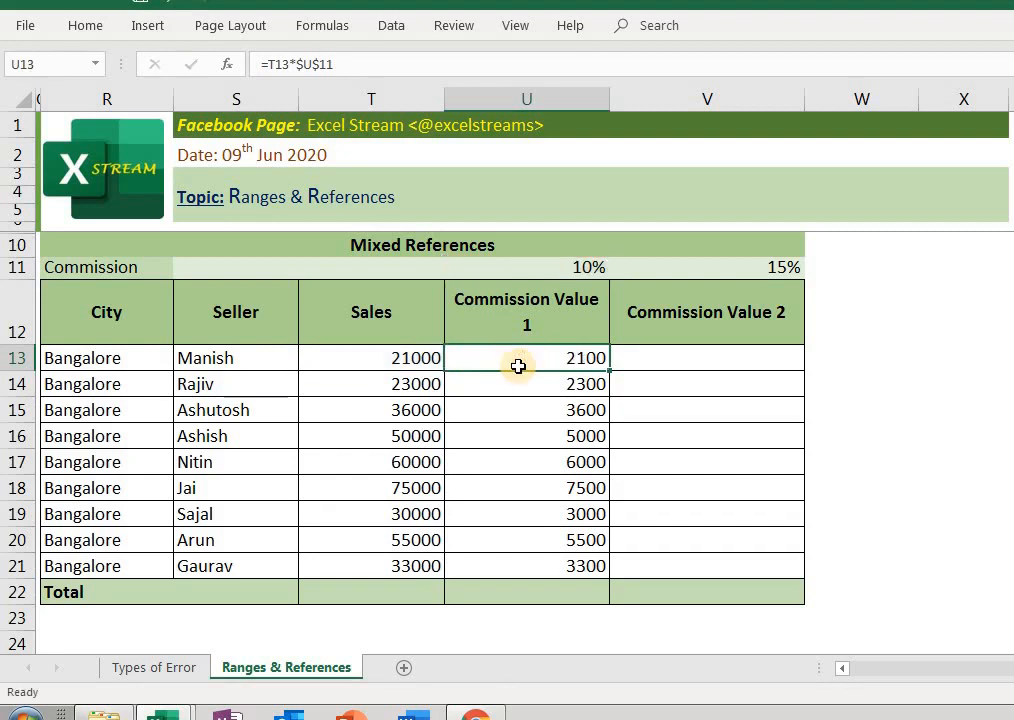
Copy the U13 formula into the first Commission Value 2 cell, V13, and inspect its references.
{"action": "key", "text": "ctrl+c"}
{"action": "key", "text": "Right"}
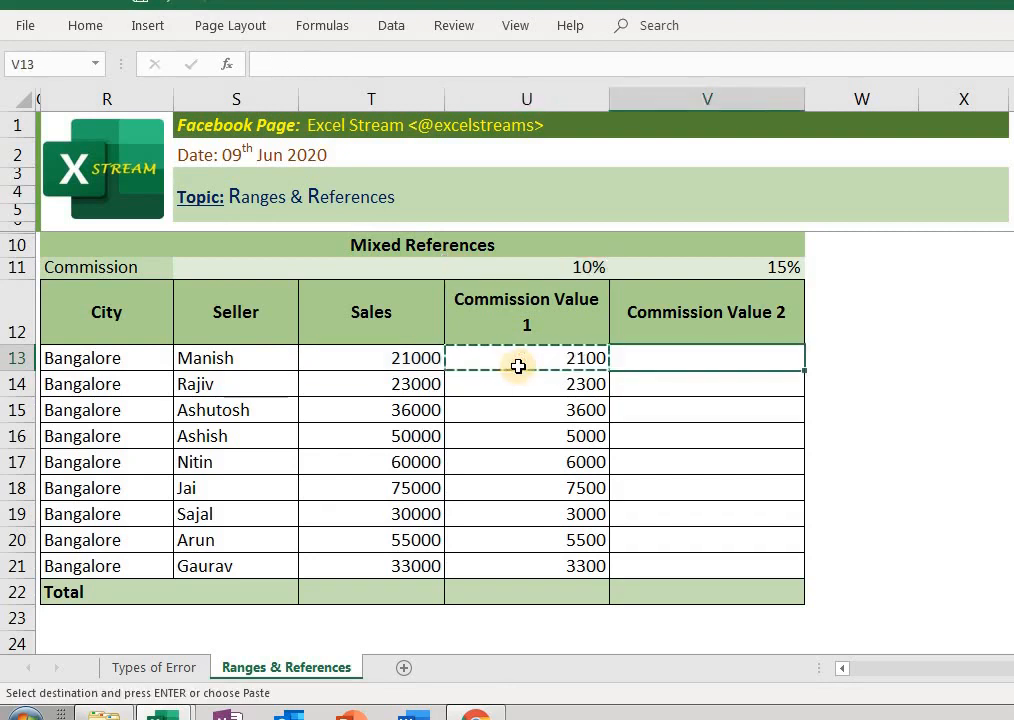
{"action": "key", "text": "Return"}
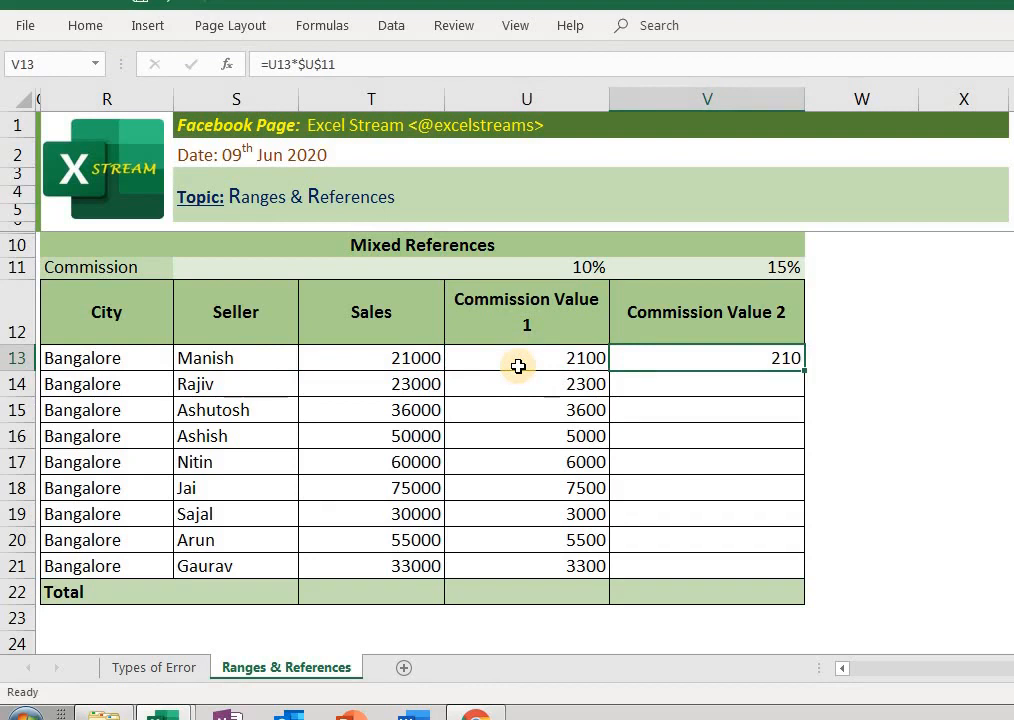
{"action": "key", "text": "F2"}
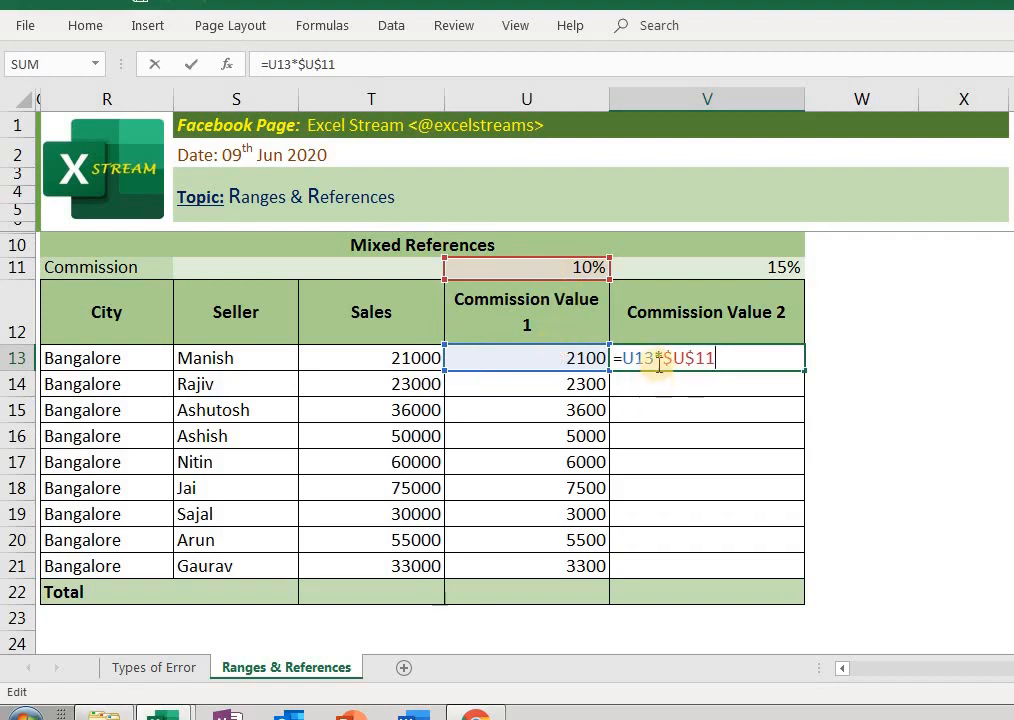
{"action": "key", "text": "ctrl+Return"}
Copy the U13 formula into V13 again and recheck which cells it refers to.
{"action": "key", "text": "Left"}
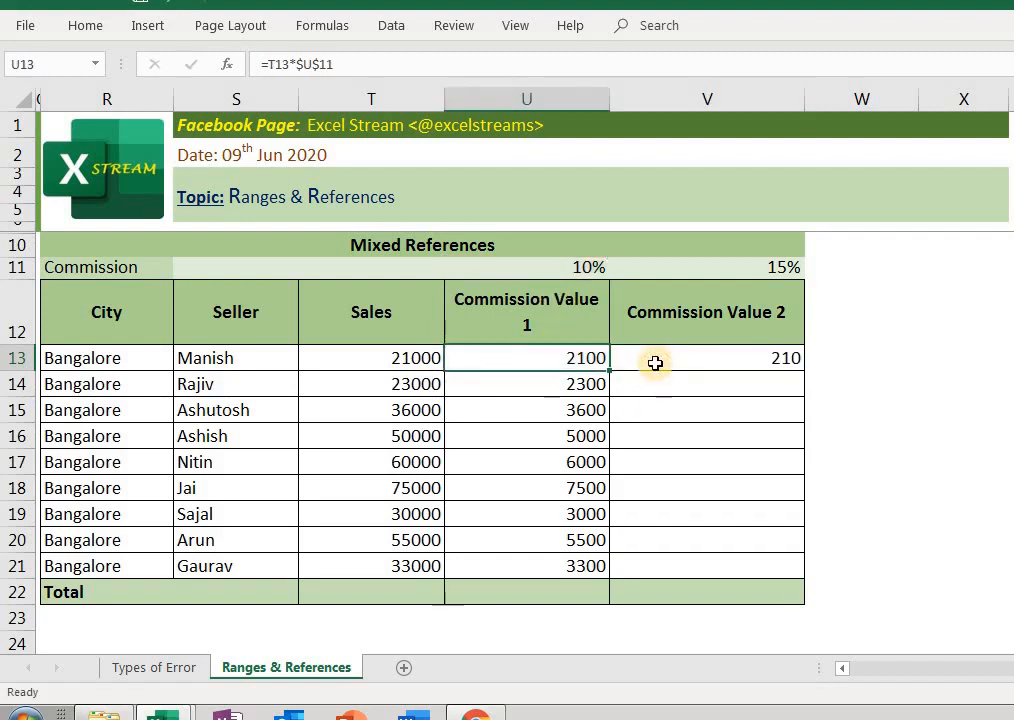
{"action": "key", "text": "ctrl+c"}
{"action": "key", "text": "Right"}
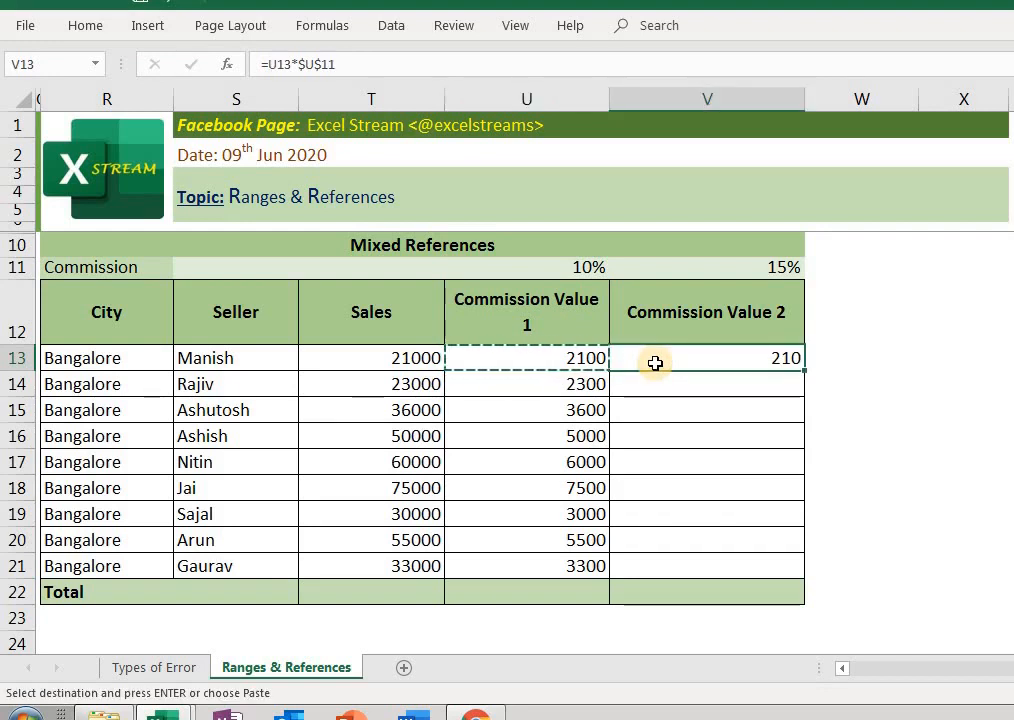
{"action": "key", "text": "Return"}
{"action": "key", "text": "F2"}
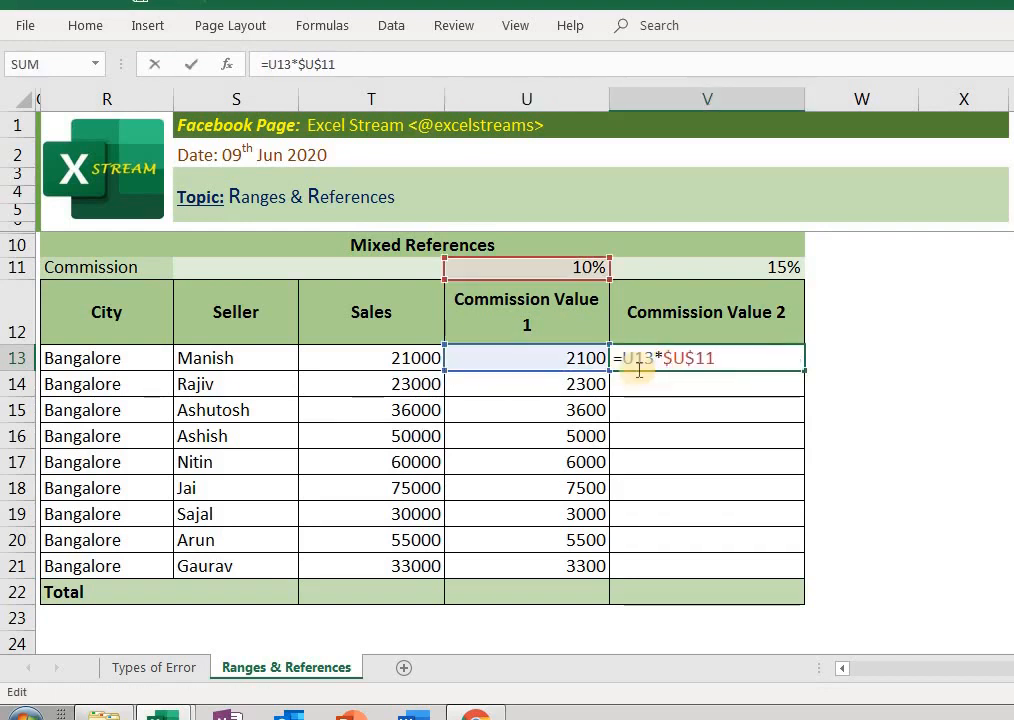
{"action": "key", "text": "Escape"}
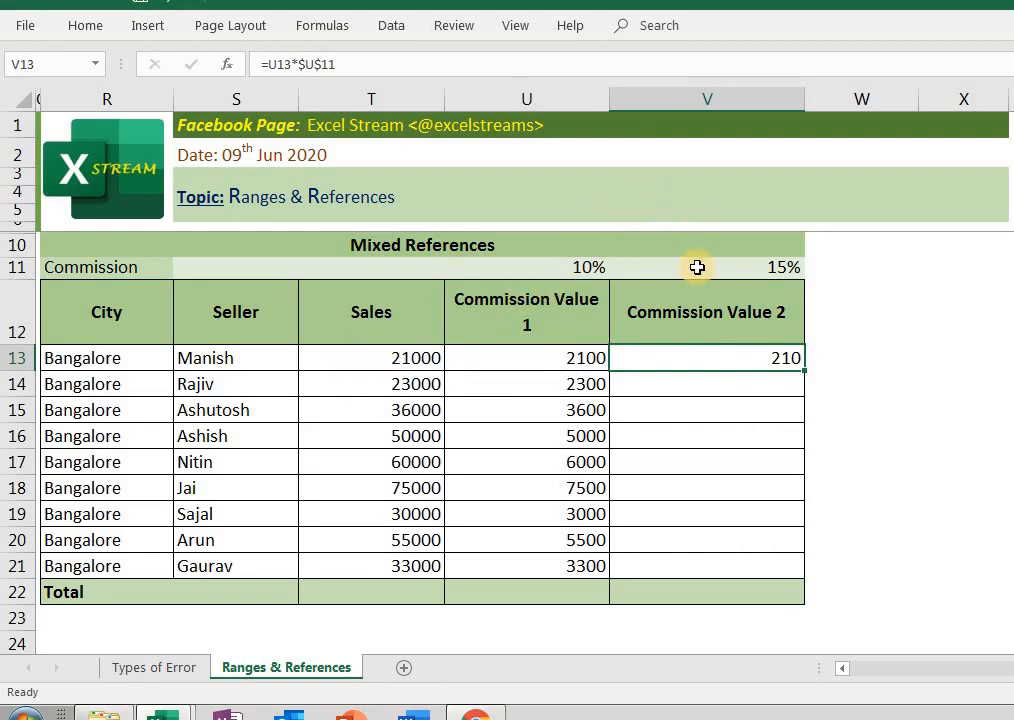
Compare the cell references in the V13 formula with those in the U13 formula.
{"action": "key", "text": "F2"}
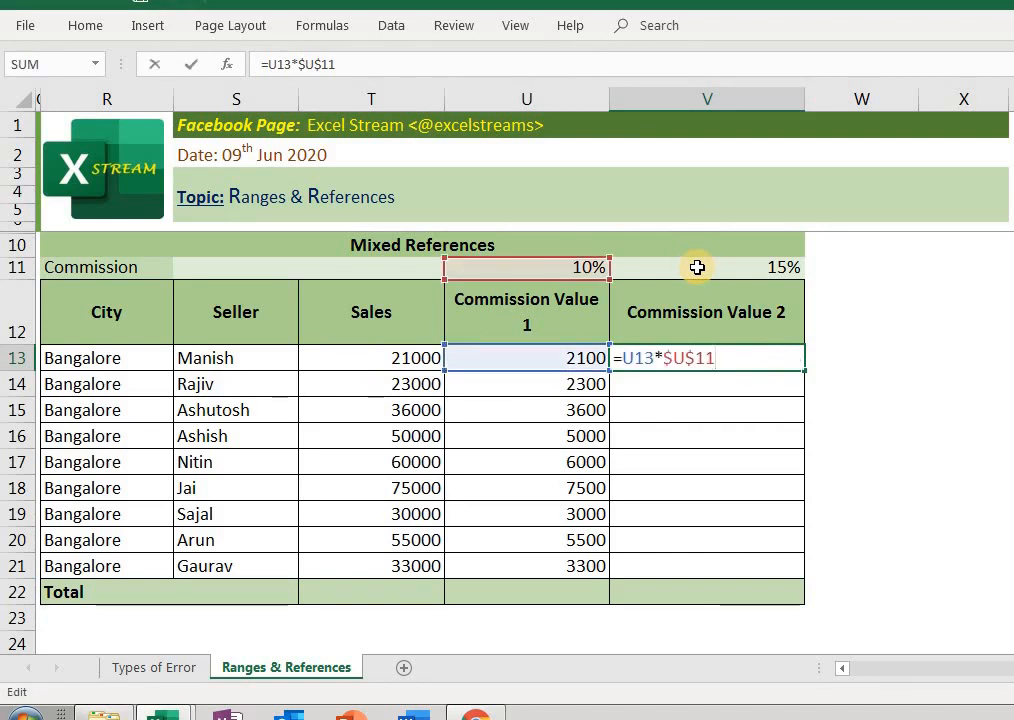
{"action": "key", "text": "Escape"}
{"action": "key", "text": "Left"}
{"action": "key", "text": "F2"}
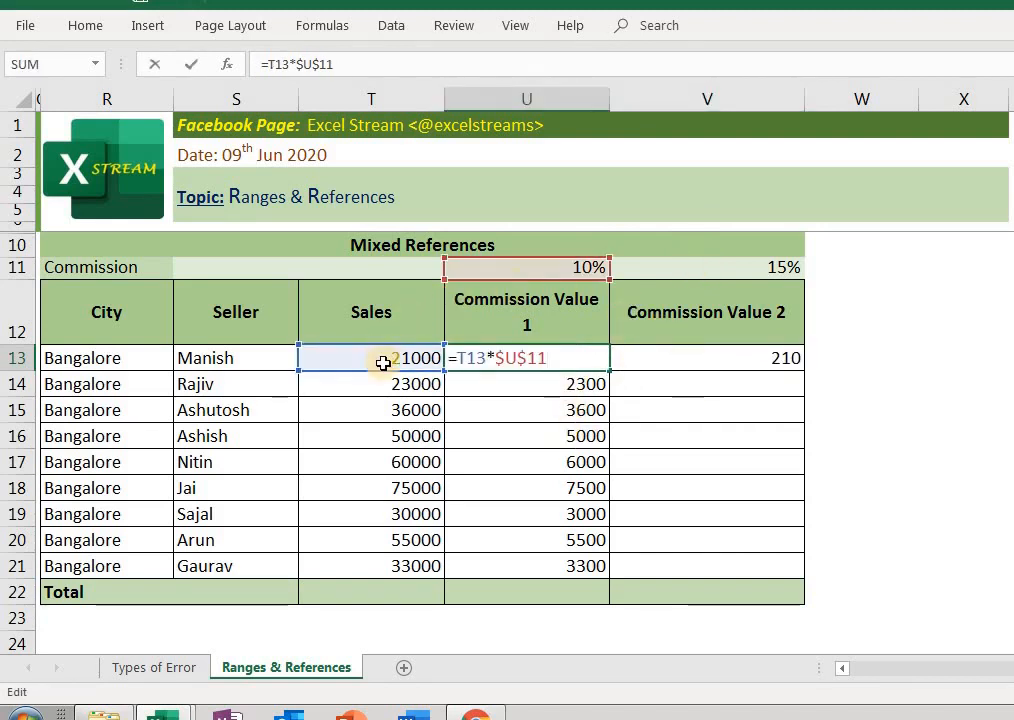
{"action": "key", "text": "Escape"}
{"action": "key", "text": "Tab"}
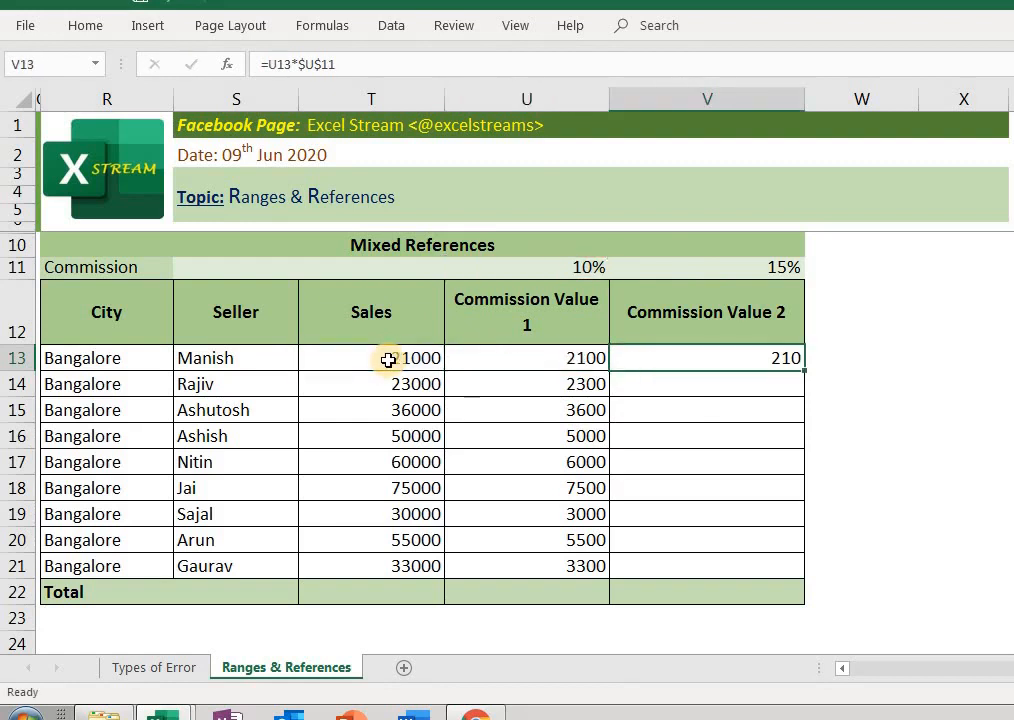
{"action": "key", "text": "F2"}
{"action": "key", "text": "Escape"}
{"action": "key", "text": "F2"}
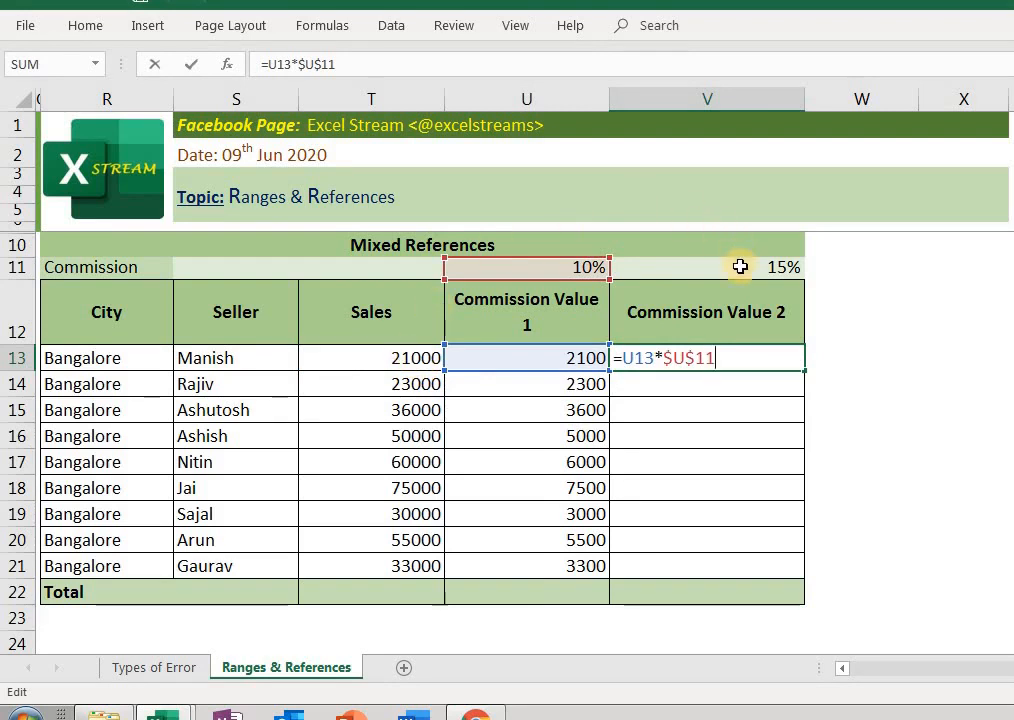
{"action": "key", "text": "ctrl+Return"}
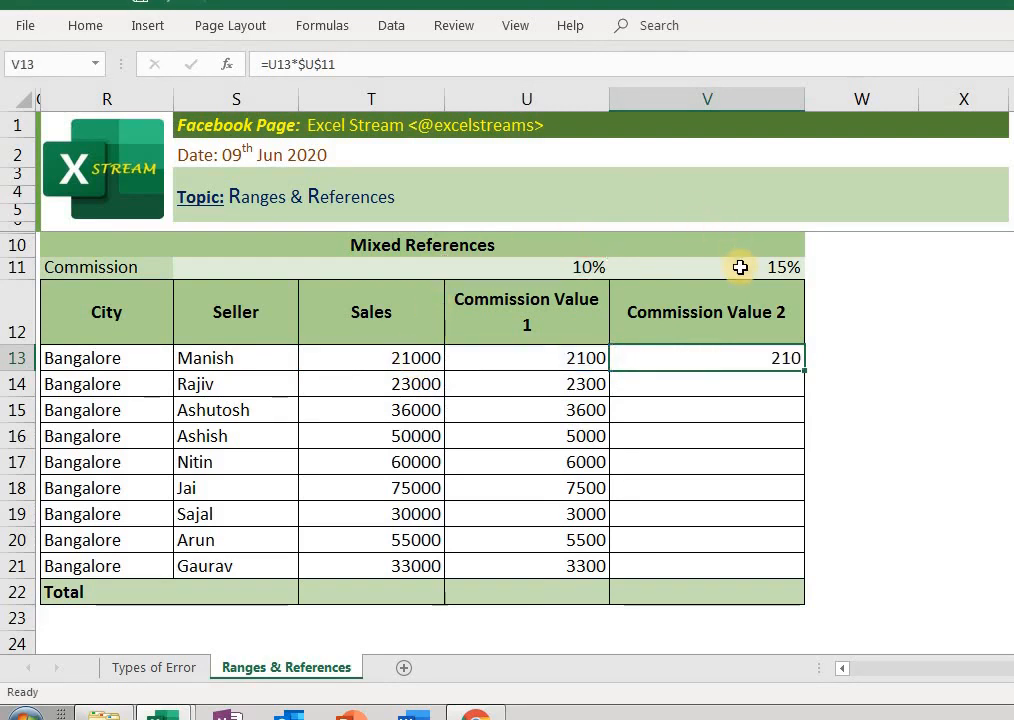
Change the U13 formula to mixed references, locking the sales column and the commission row as =$T13*U$11.
{"action": "key", "text": "Left"}
{"action": "key", "text": "F2"}
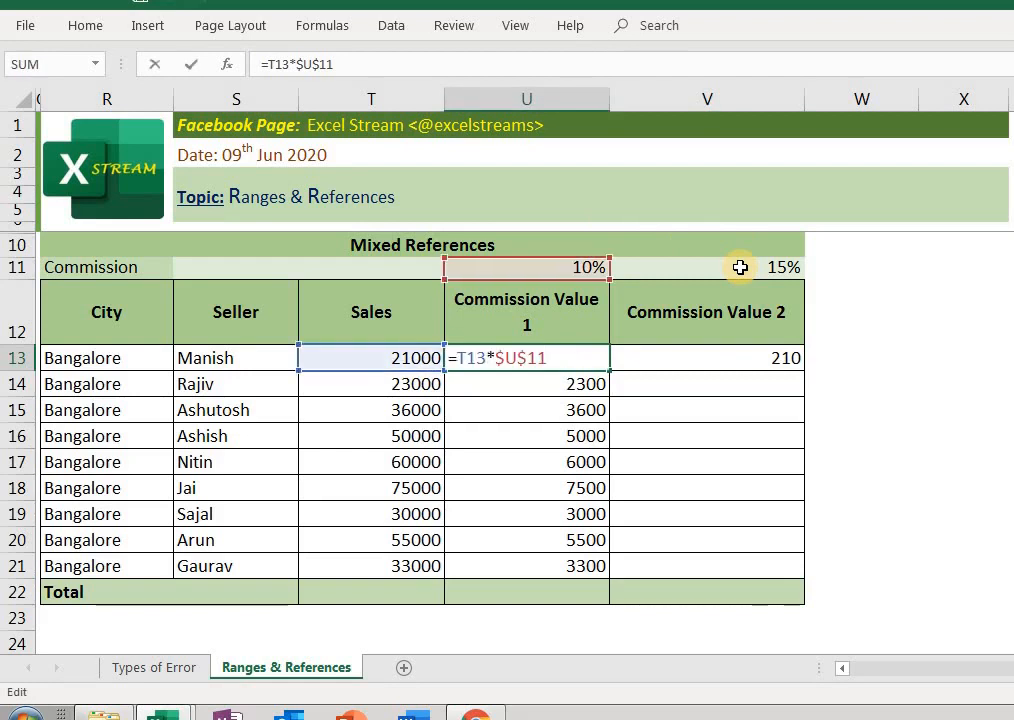
{"action": "key", "text": "Left"}
{"action": "key", "text": "Left"}
{"action": "key", "text": "Left"}
{"action": "key", "text": "Left"}
{"action": "key", "text": "Left"}
{"action": "key", "text": "Left"}
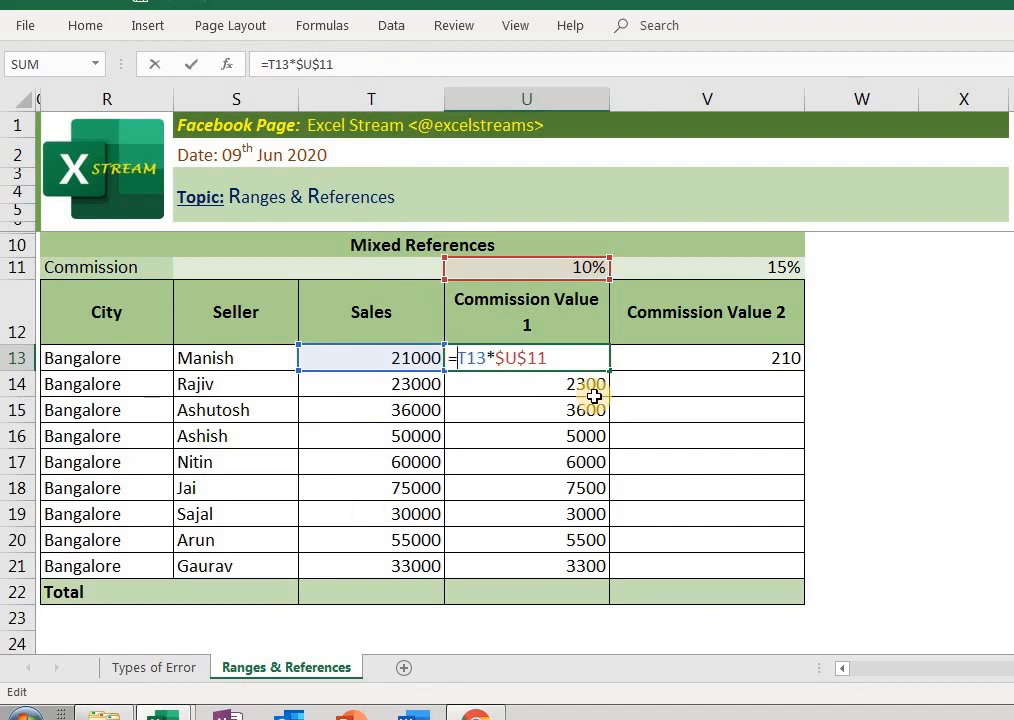
{"action": "type", "text": "$"}
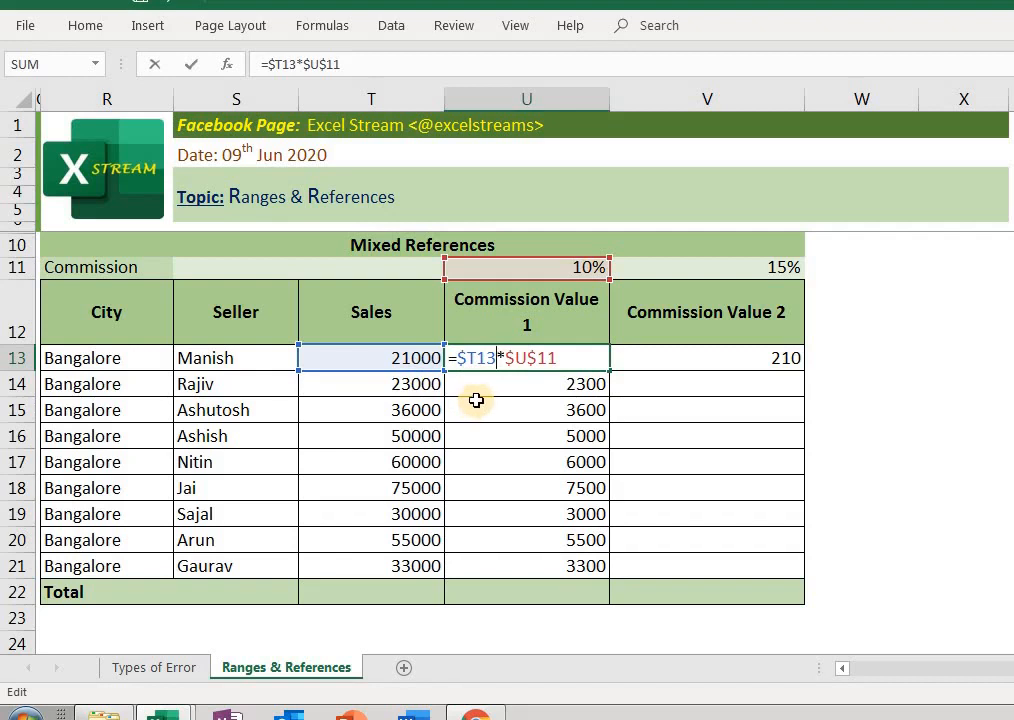
{"action": "key", "text": "Right"}
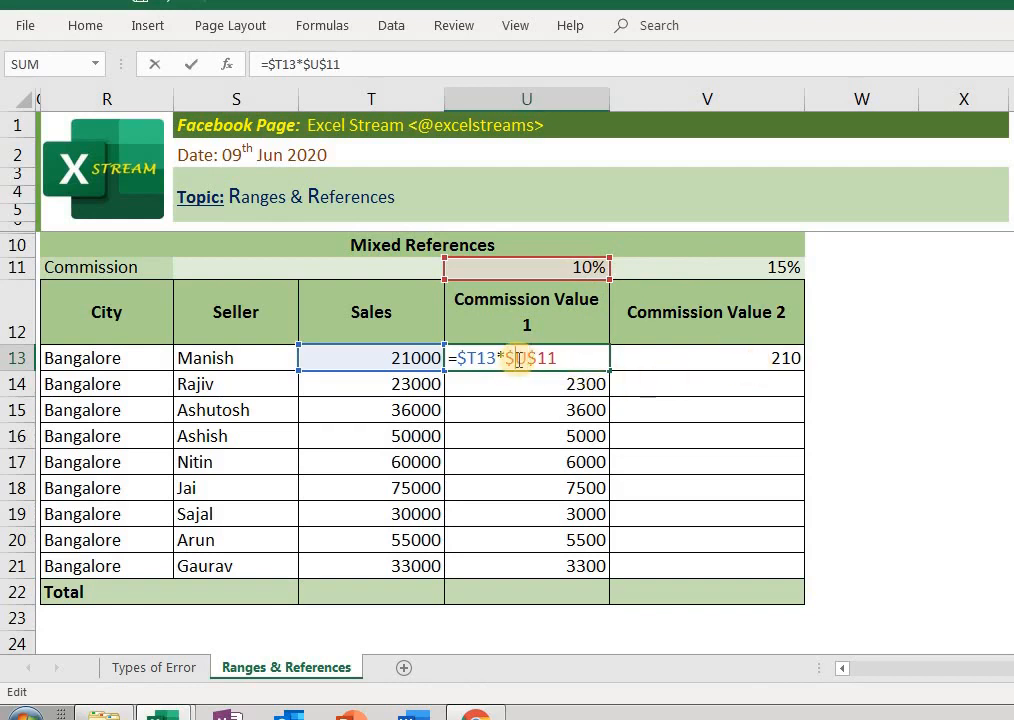
{"action": "key", "text": "BackSpace"}
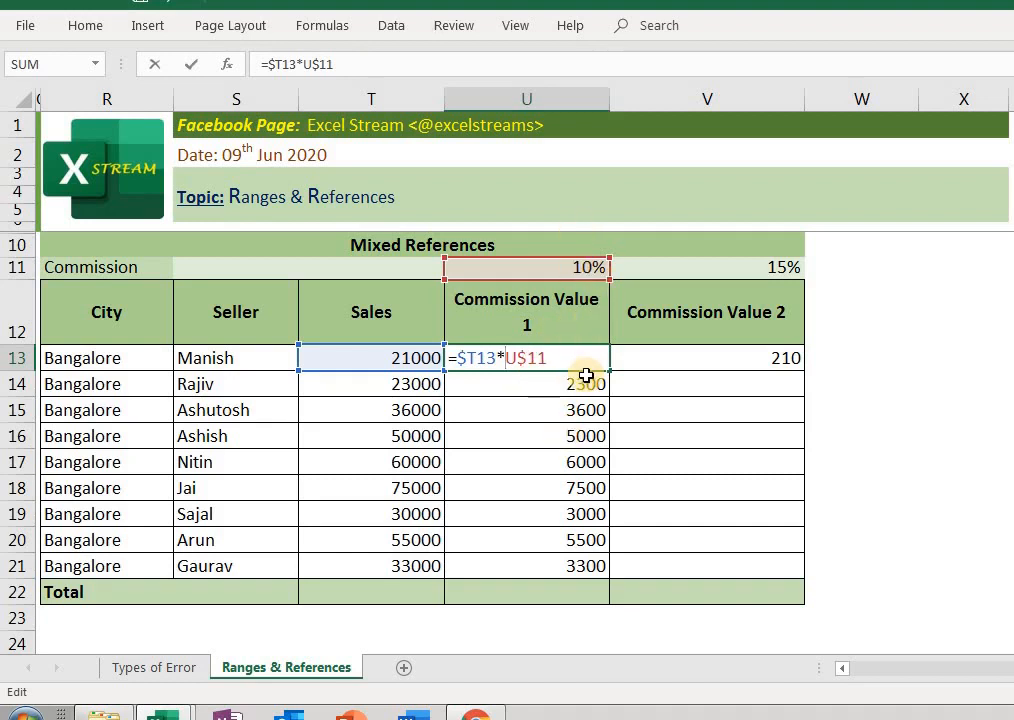
{"action": "key", "text": "Return"}
Copy the mixed-reference formula from U13 down through U21.
{"action": "key", "text": "Up"}
{"action": "key", "text": "ctrl+c"}
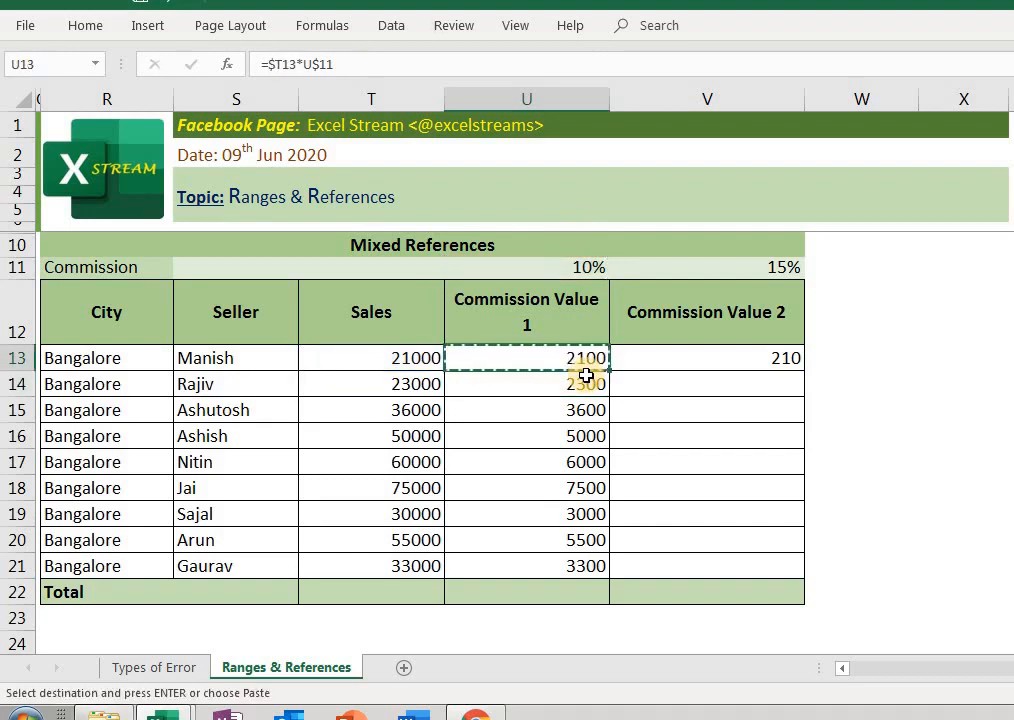
{"action": "key", "text": "Down"}
{"action": "key", "text": "ctrl+shift+Down"}
{"action": "key", "text": "Return"}
Inspect which sales and commission cells the formulas in U13 and U14 refer to.
{"action": "key", "text": "Up"}
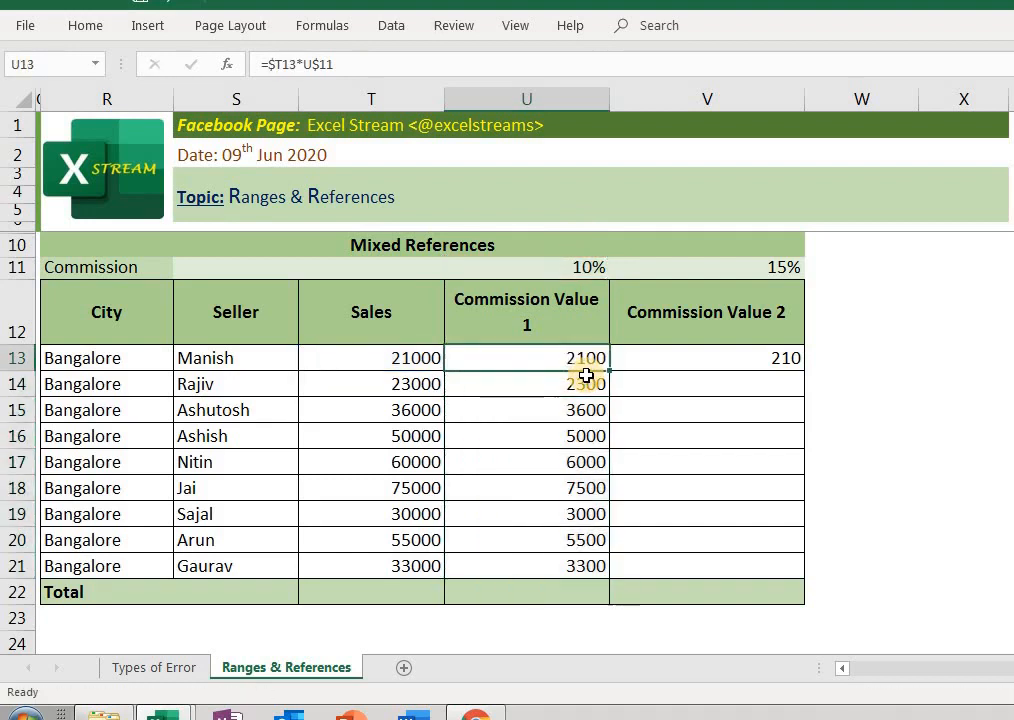
{"action": "key", "text": "F2"}
{"action": "key", "text": "Return"}
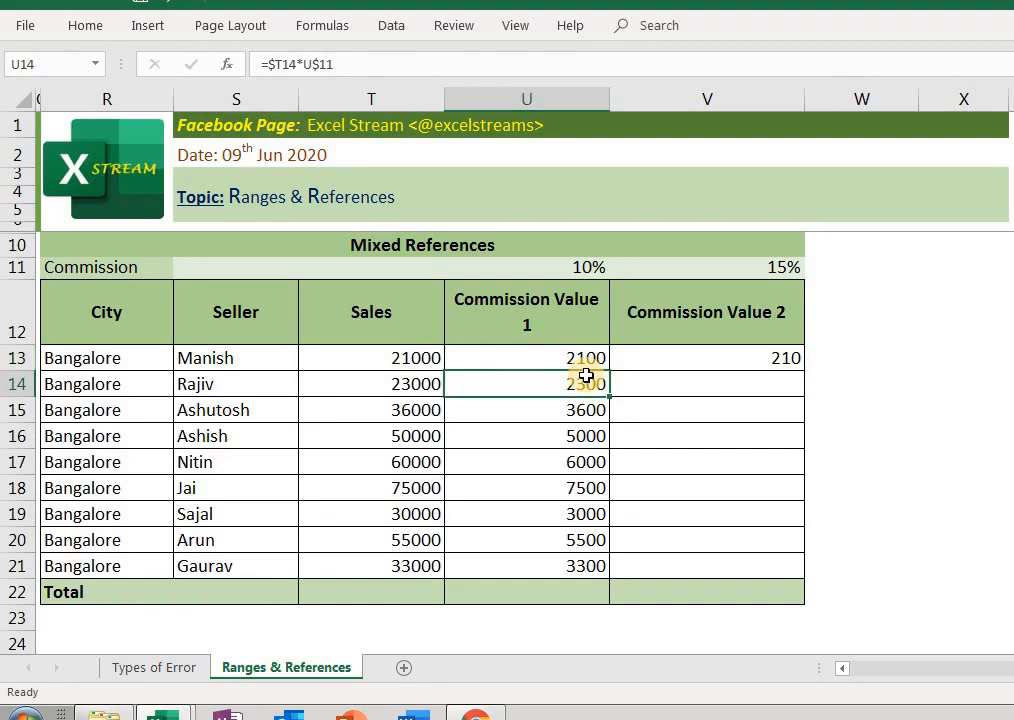
{"action": "key", "text": "F3"}
{"action": "key", "text": "Escape"}
{"action": "key", "text": "F2"}
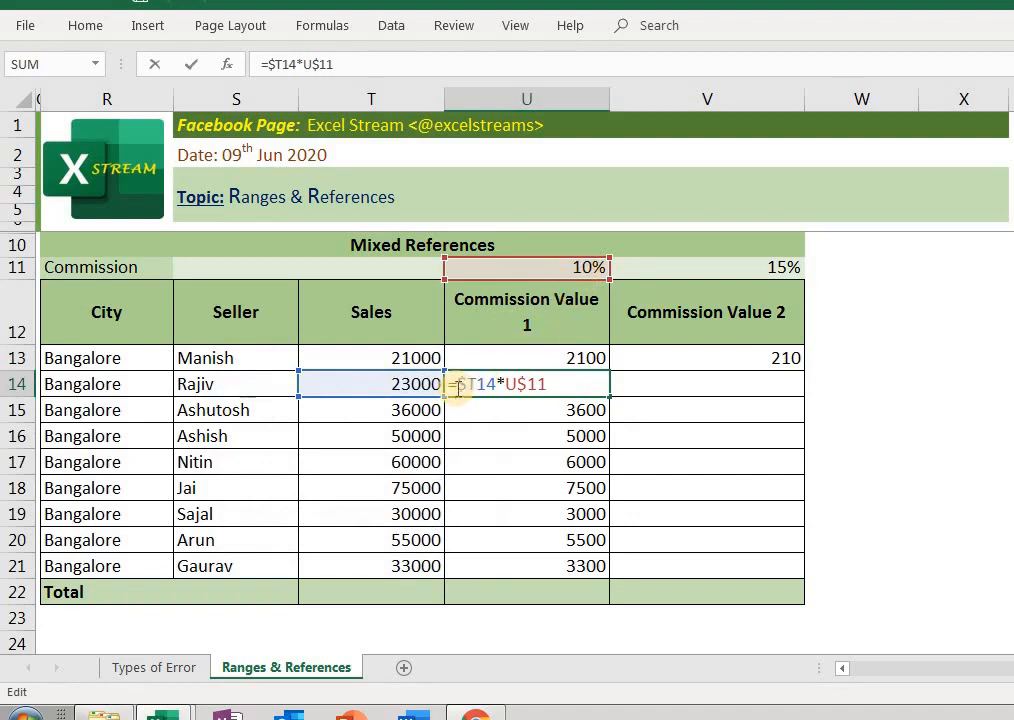
{"action": "key", "text": "ctrl+Return"}
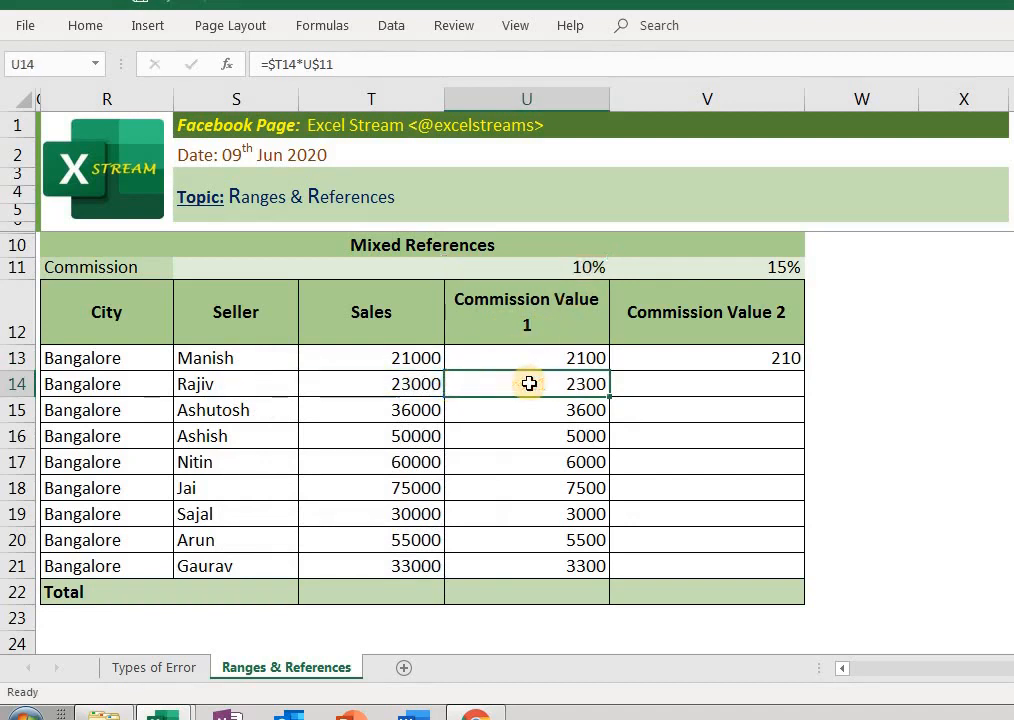
Copy the Commission Value 1 formulas in U13:U21 across into the Commission Value 2 column, starting at V13.
{"action": "key", "text": "Up"}
{"action": "key", "text": "ctrl+shift+Down"}
{"action": "key", "text": "ctrl+c"}
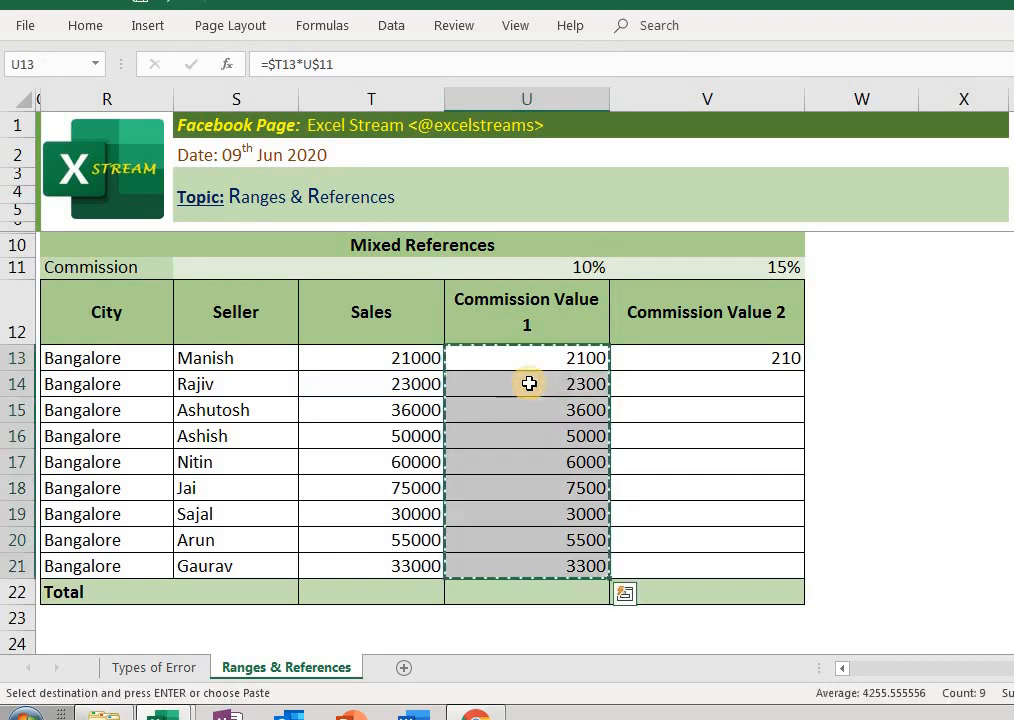
{"action": "key", "text": "Right"}
{"action": "key", "text": "ctrl+v"}
Check the references in the copied Commission Value 2 formulas in V13, V16 and V17.
{"action": "key", "text": "Down"}
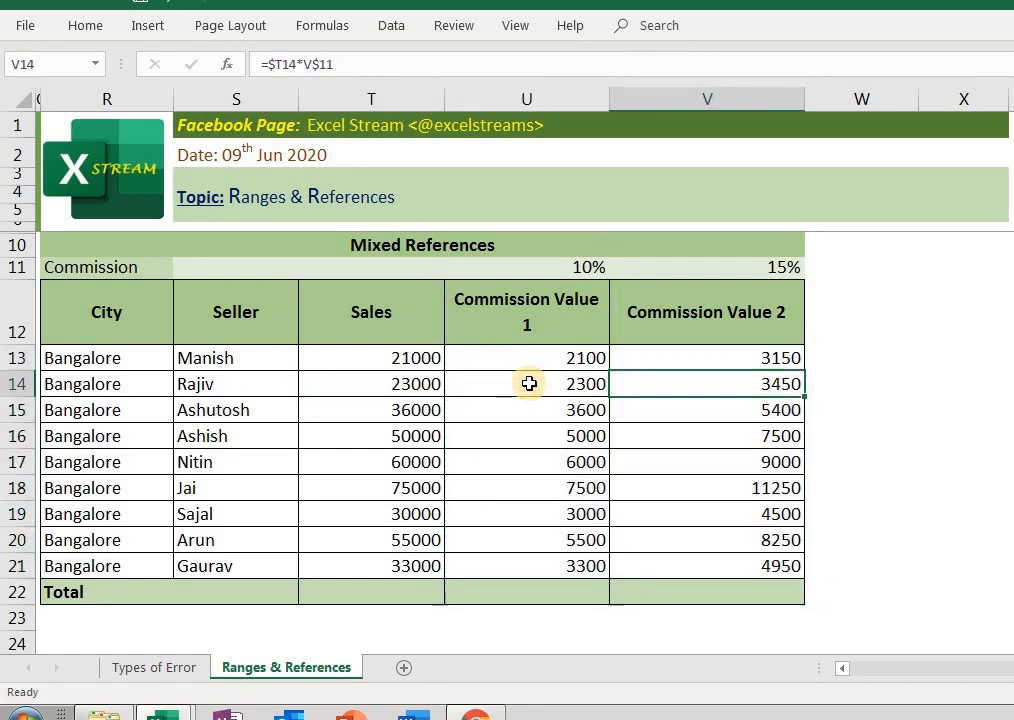
{"action": "key", "text": "Up"}
{"action": "key", "text": "F2"}
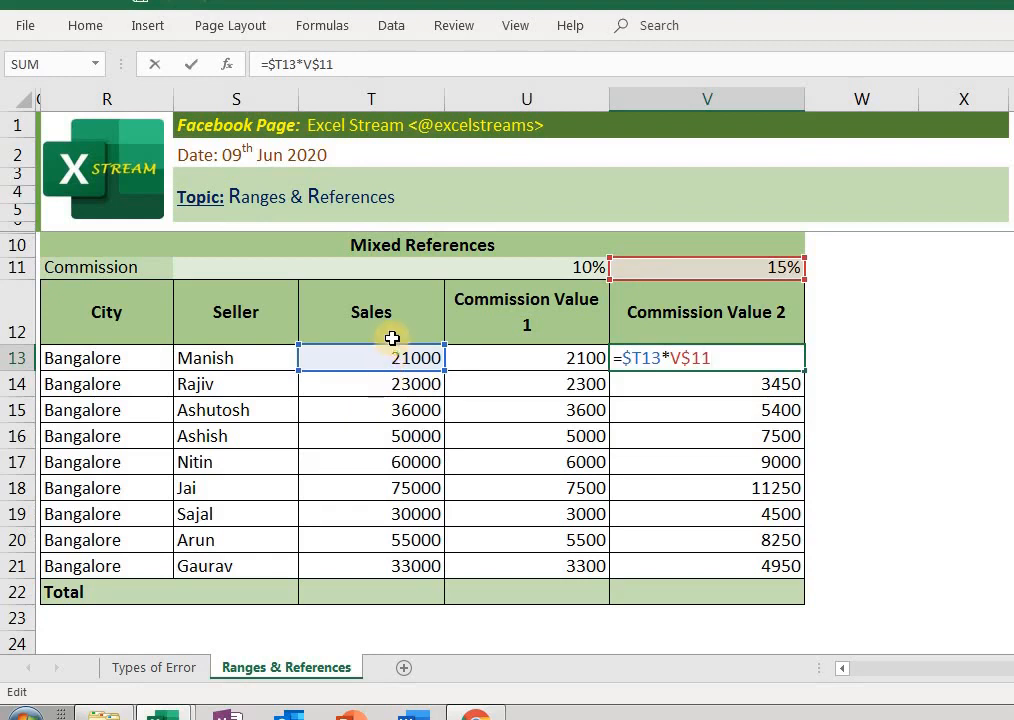
{"action": "key", "text": "Return"}
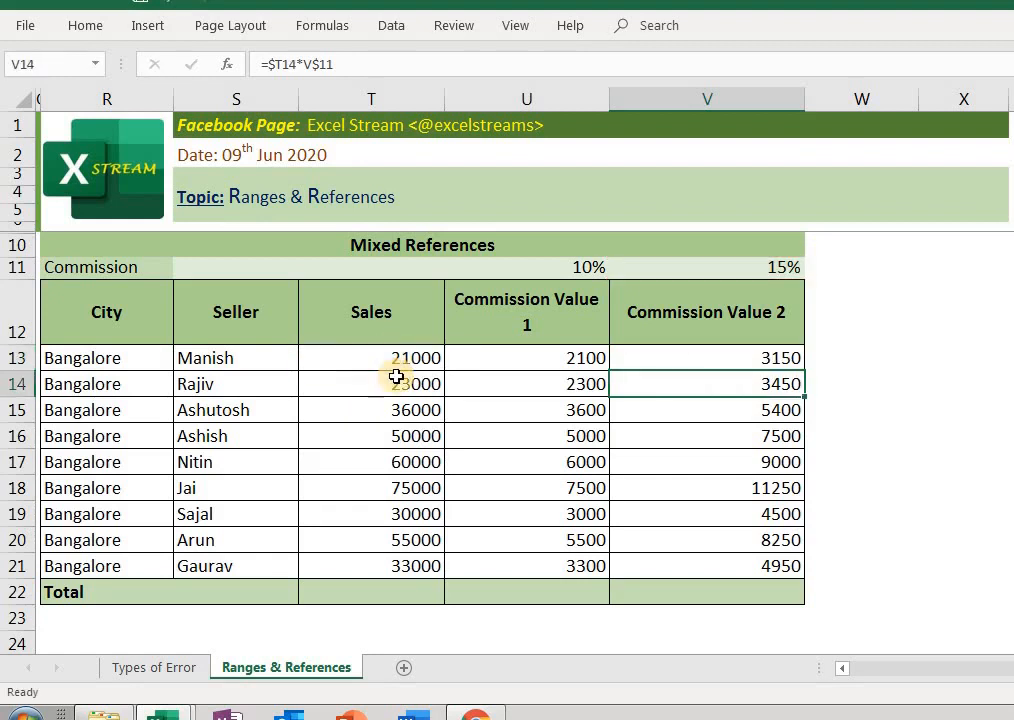
{"action": "key", "text": "Down"}
{"action": "key", "text": "Down"}
{"action": "key", "text": "F2"}
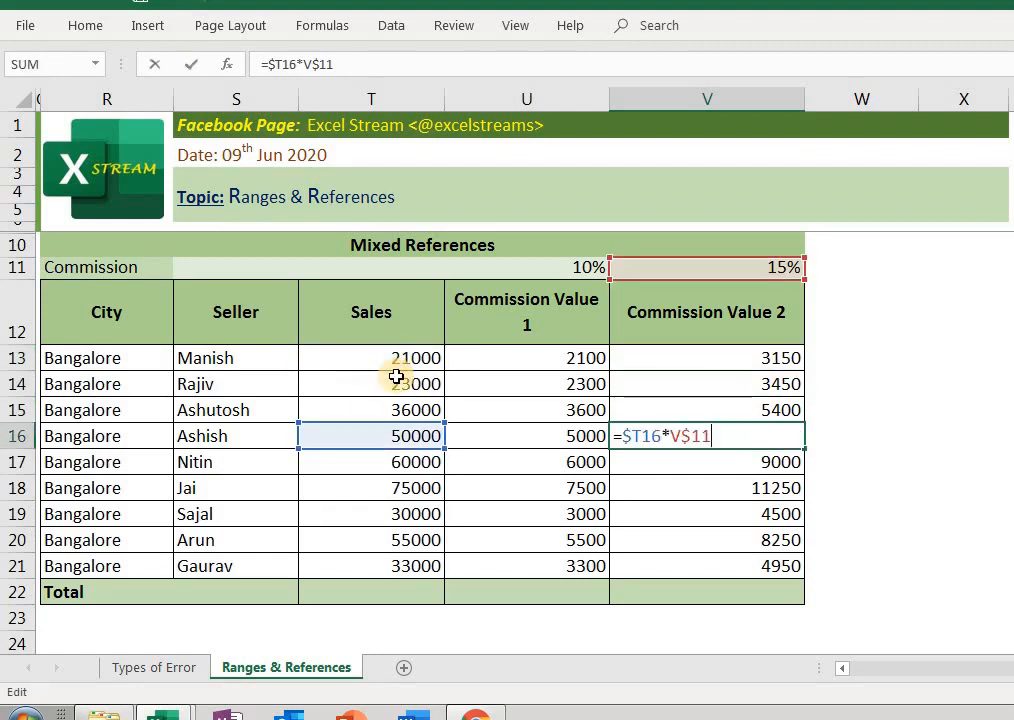
{"action": "key", "text": "Return"}
{"action": "key", "text": "F2"}
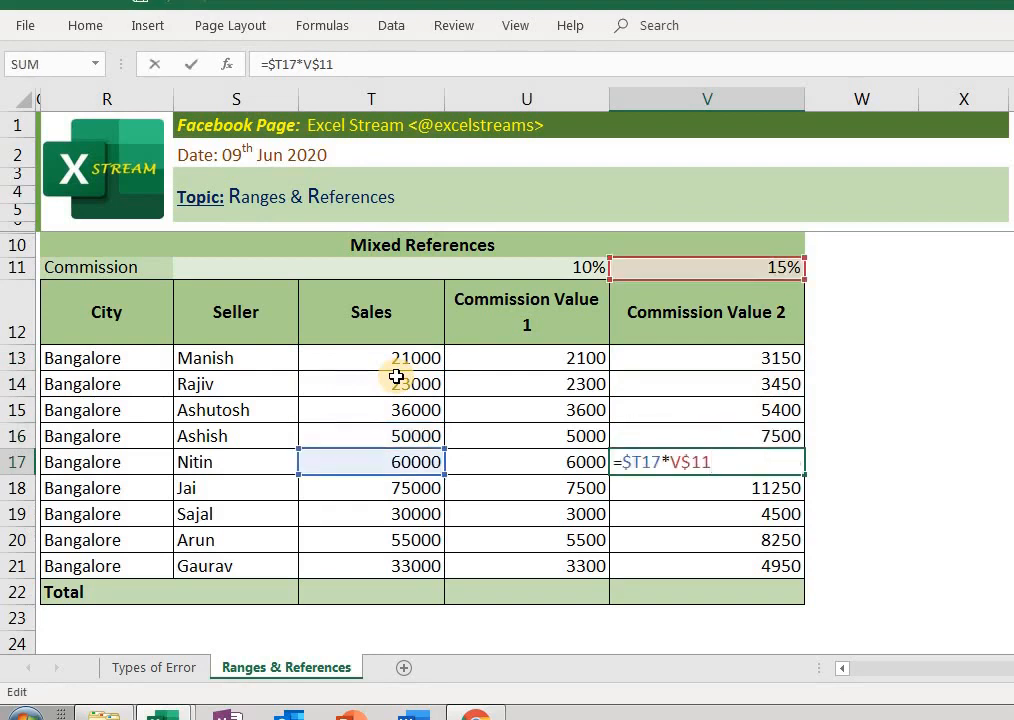
{"action": "key", "text": "shift+Return"}
Review the Commission Value 1 range U13:U21 and compare the mixed references in U13 and V13.
{"action": "key", "text": "Up"}
{"action": "key", "text": "Up"}
{"action": "key", "text": "Up"}
{"action": "key", "text": "Left"}
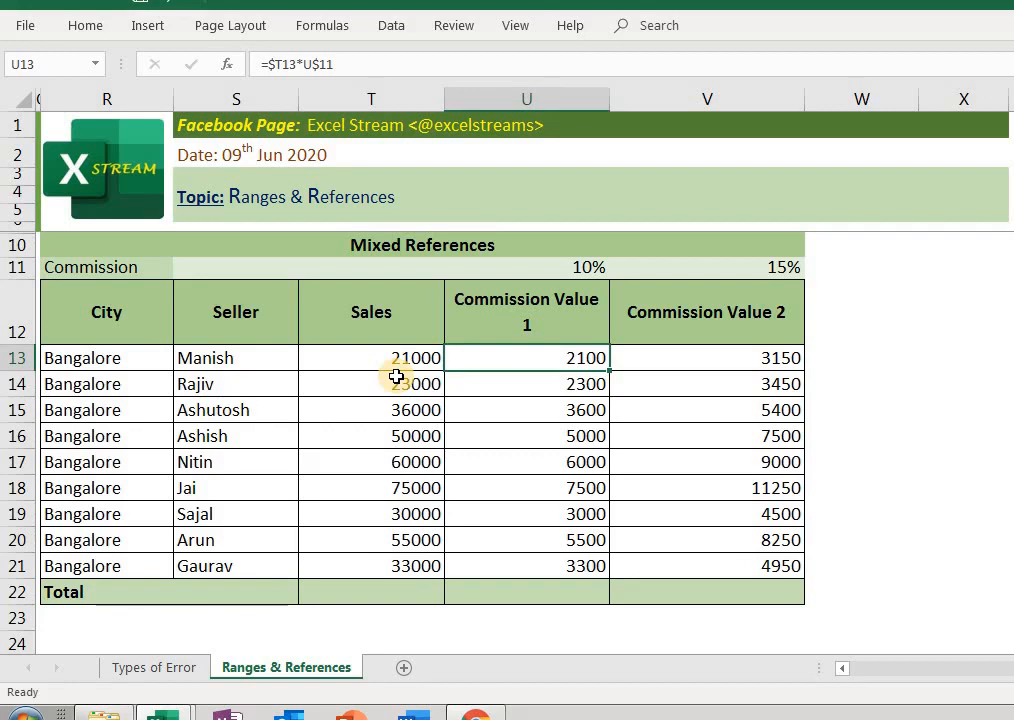
{"action": "key", "text": "ctrl+shift+Down"}
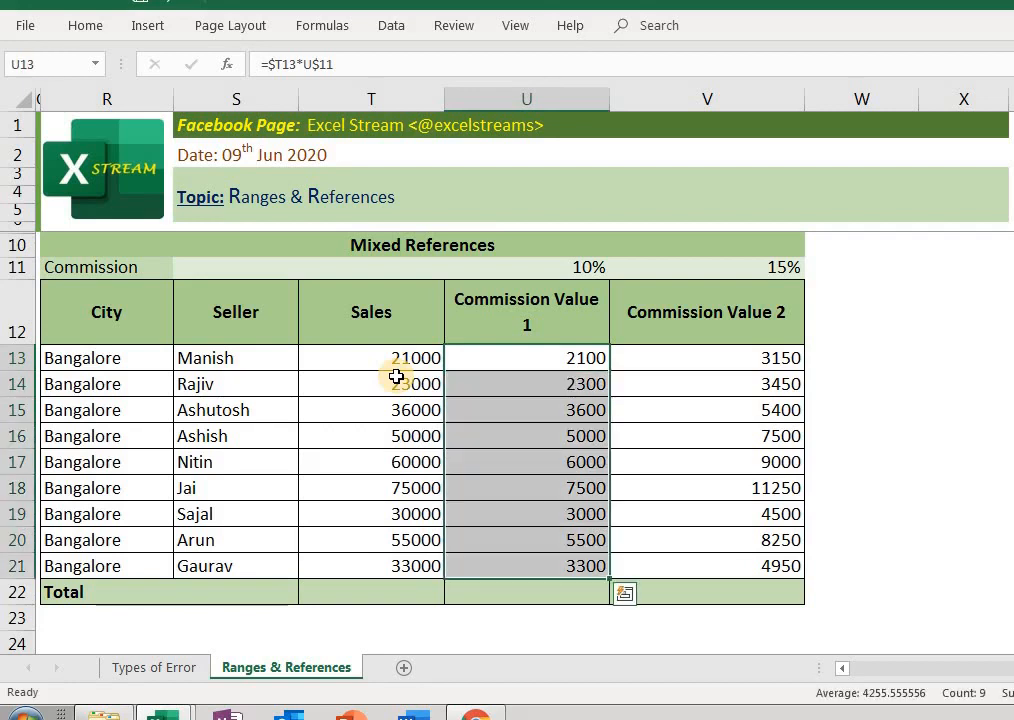
{"action": "key", "text": "Right"}
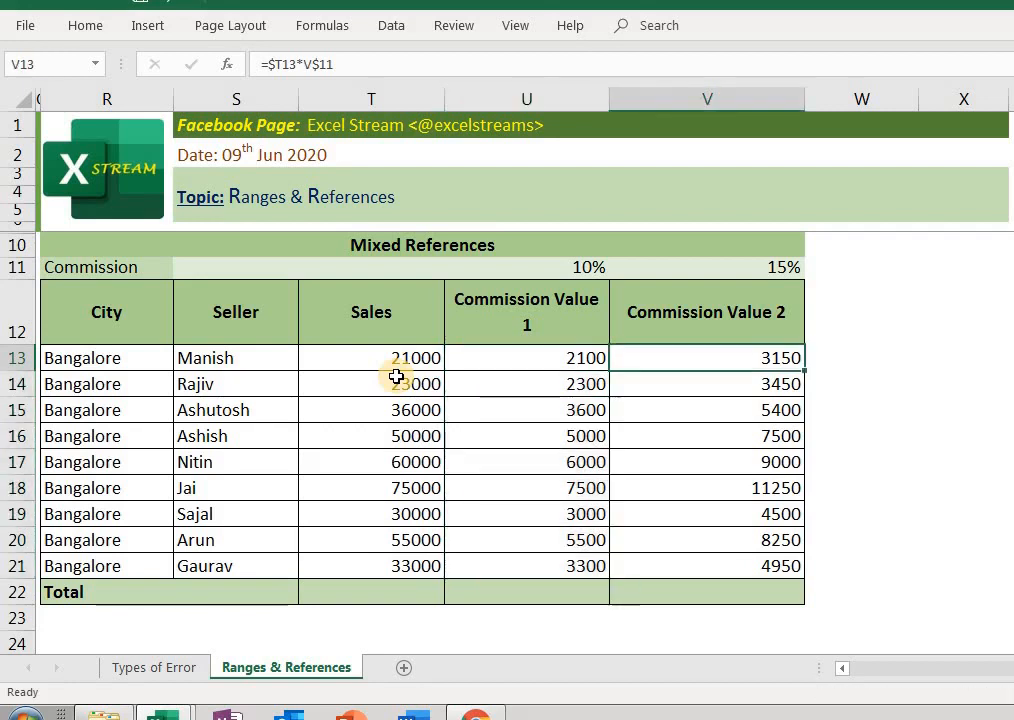
{"action": "key", "text": "Left"}
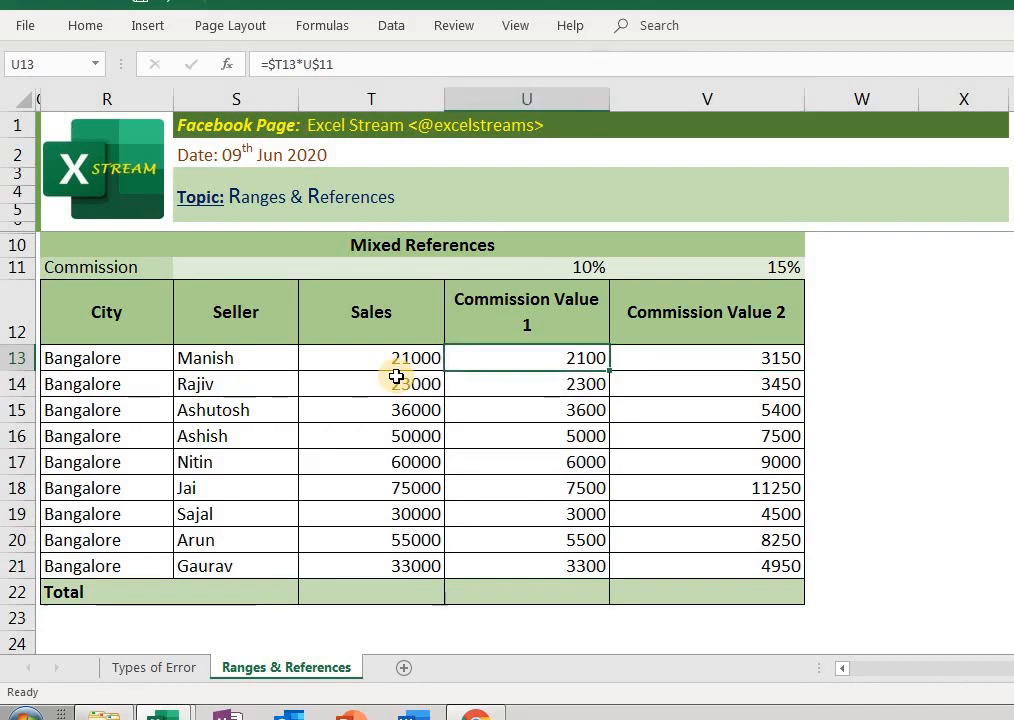
{"action": "key", "text": "Right"}
{"action": "key", "text": "Left"}
{"action": "key", "text": "shift+Right"}
{"action": "key", "text": "Left"}
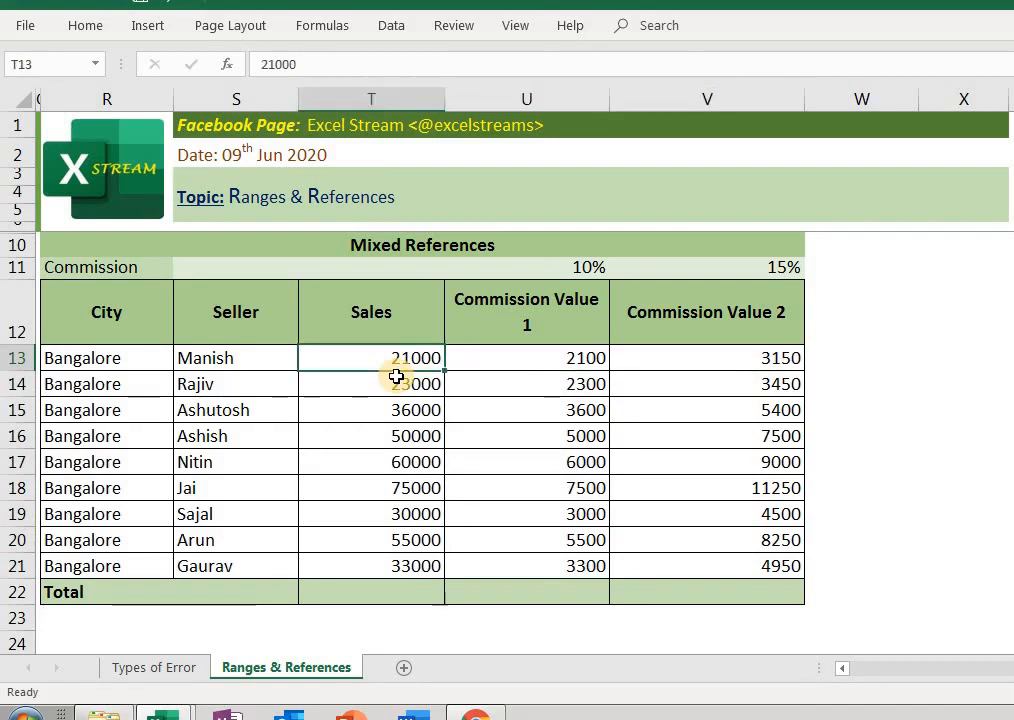
{"action": "key", "text": "Right"}
{"action": "key", "text": "shift+Right"}
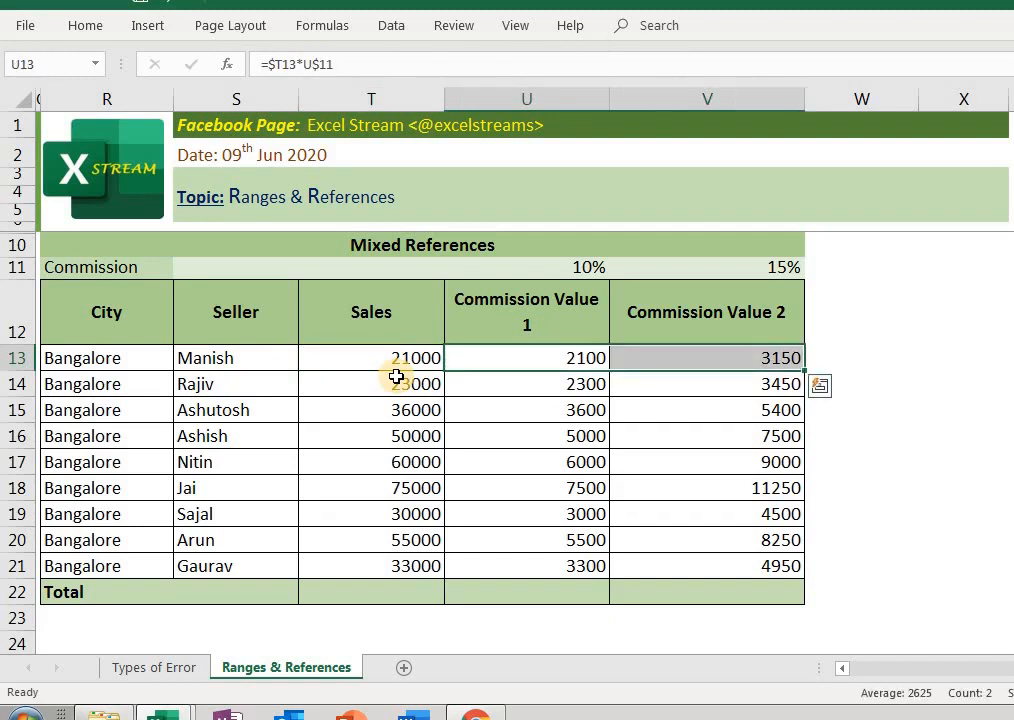
{"action": "key", "text": "Up"}
{"action": "key", "text": "Left"}
{"action": "key", "text": "Right"}
{"action": "key", "text": "Down"}
{"action": "key", "text": "Right"}
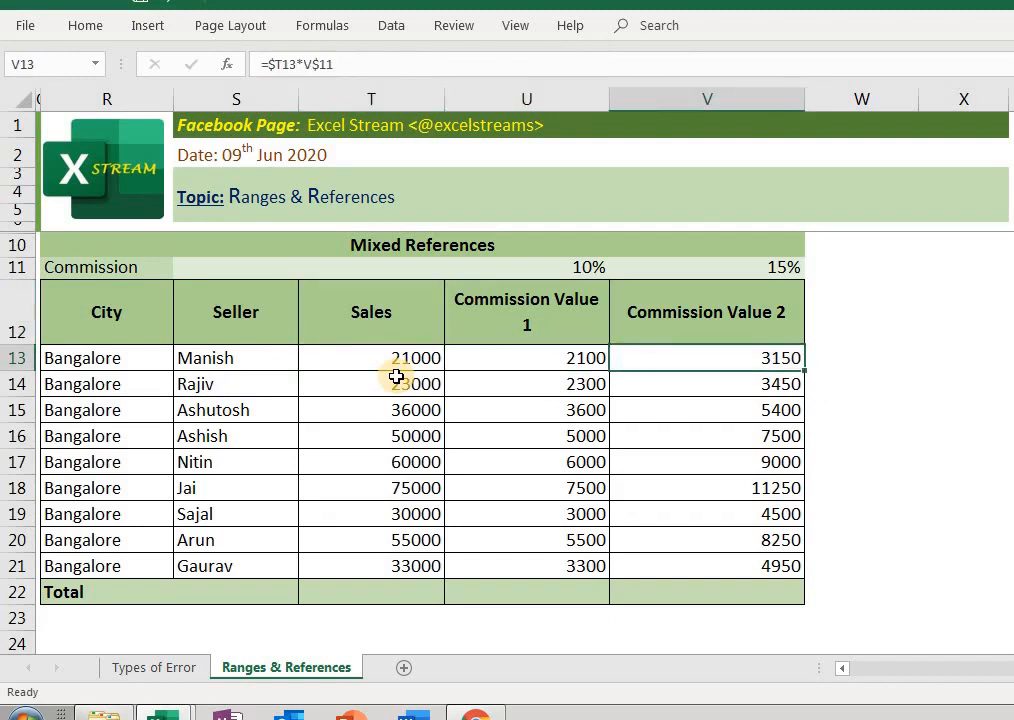
Total the Commission Value 1 column in U22 with =SUM(U13:U21).
{"action": "key", "text": "Down"}
{"action": "key", "text": "Down"}
{"action": "key", "text": "Left"}
{"action": "key", "text": "ctrl+Down"}
{"action": "key", "text": "Down"}
{"action": "key", "text": "alt+equal"}
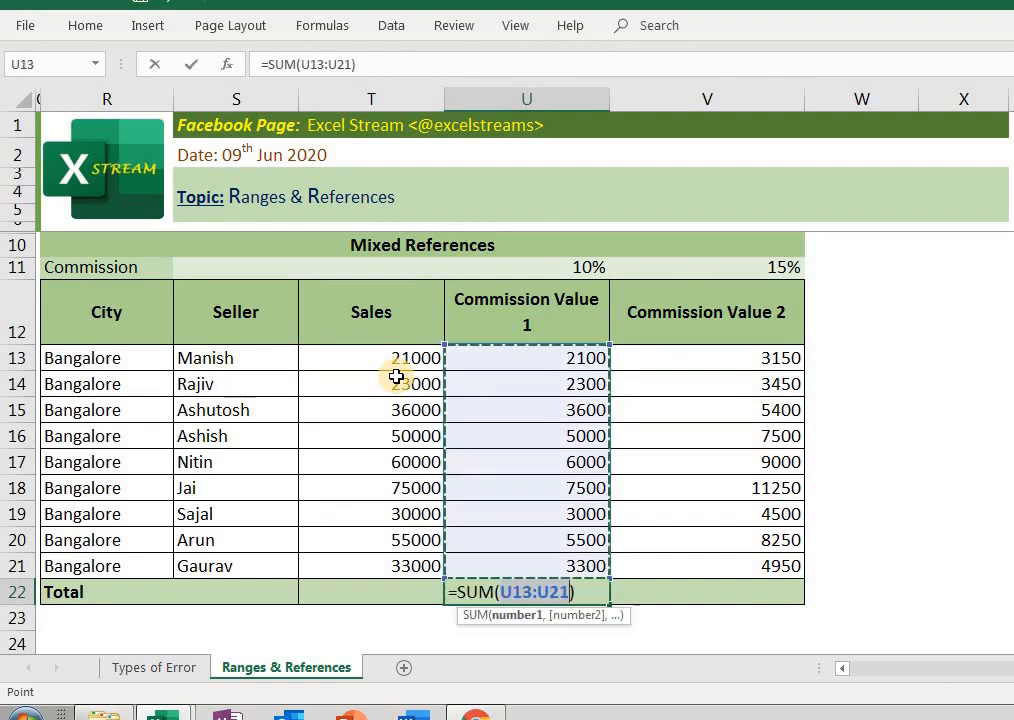
{"action": "key", "text": "Return"}
Total the Commission Value 2 column in V22 with =SUM(V13:V21).
{"action": "key", "text": "Up"}
{"action": "key", "text": "Right"}
{"action": "key", "text": "alt+equal"}
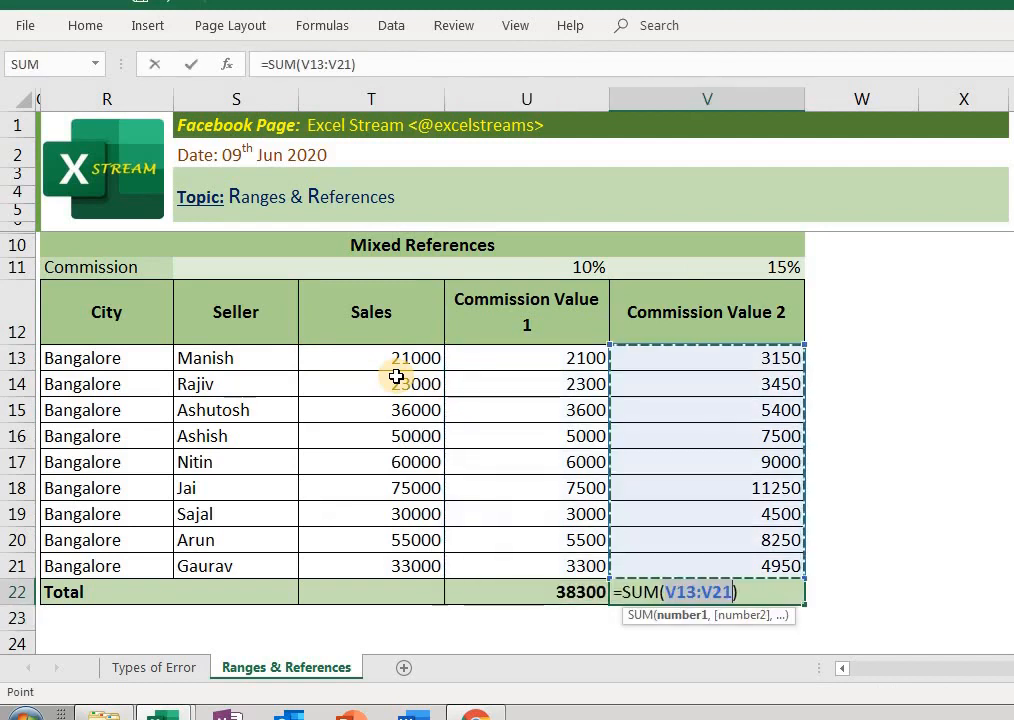
{"action": "key", "text": "Up"}
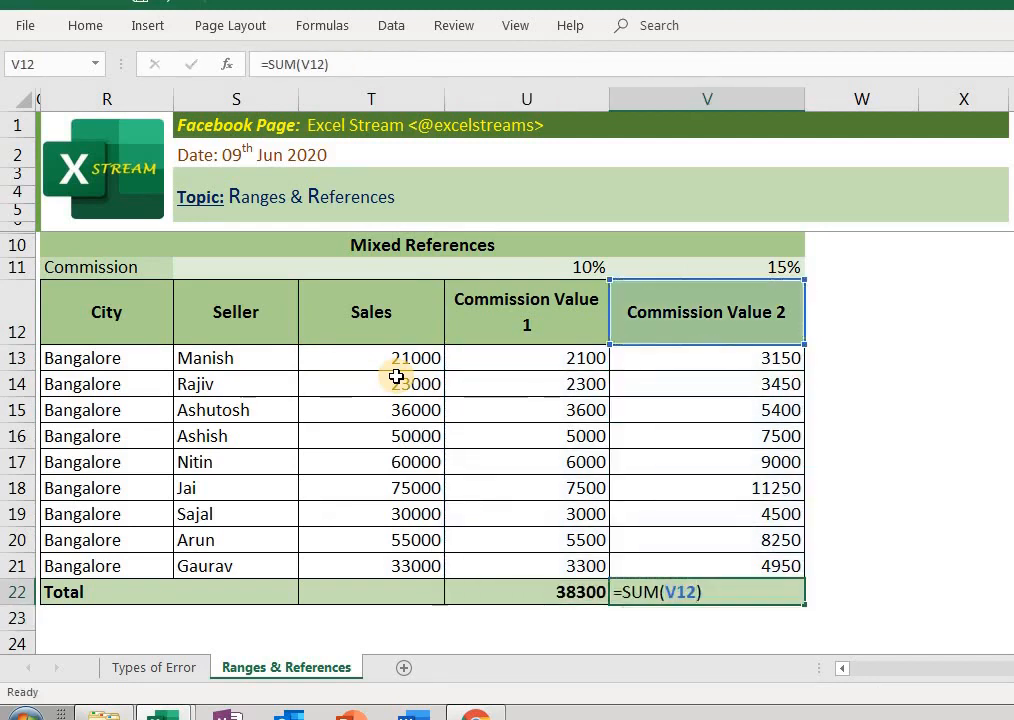
{"action": "key", "text": "Escape"}
{"action": "key", "text": "alt+equal"}
{"action": "key", "text": "Return"}
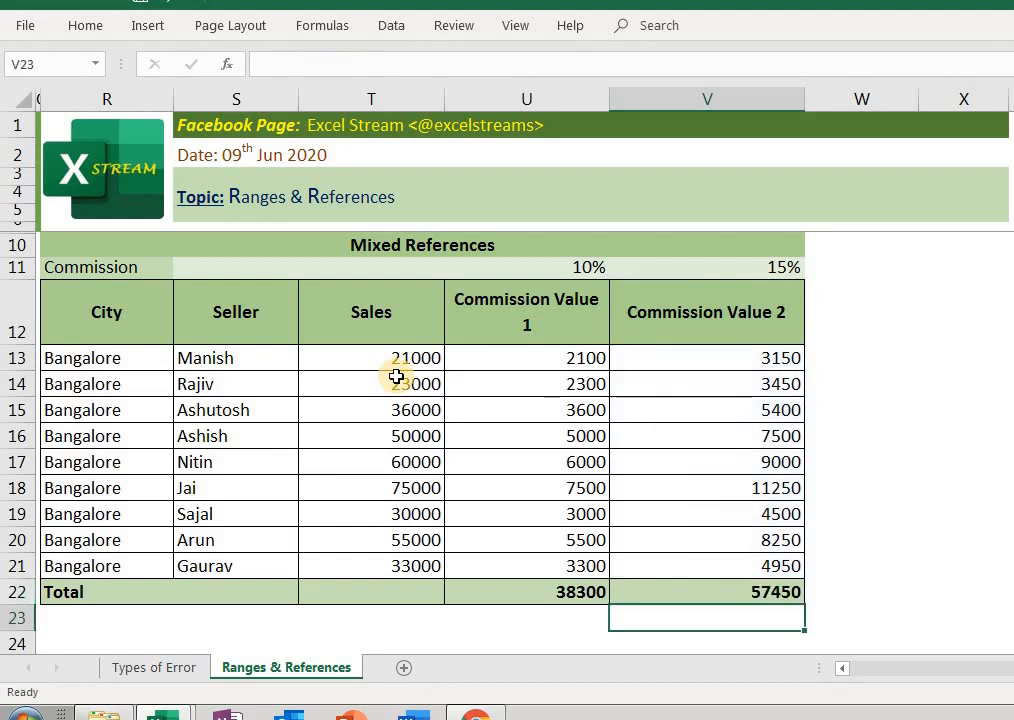
Return along row 22 to the Relative References table at the start of the sheet.
{"action": "key", "text": "Up"}
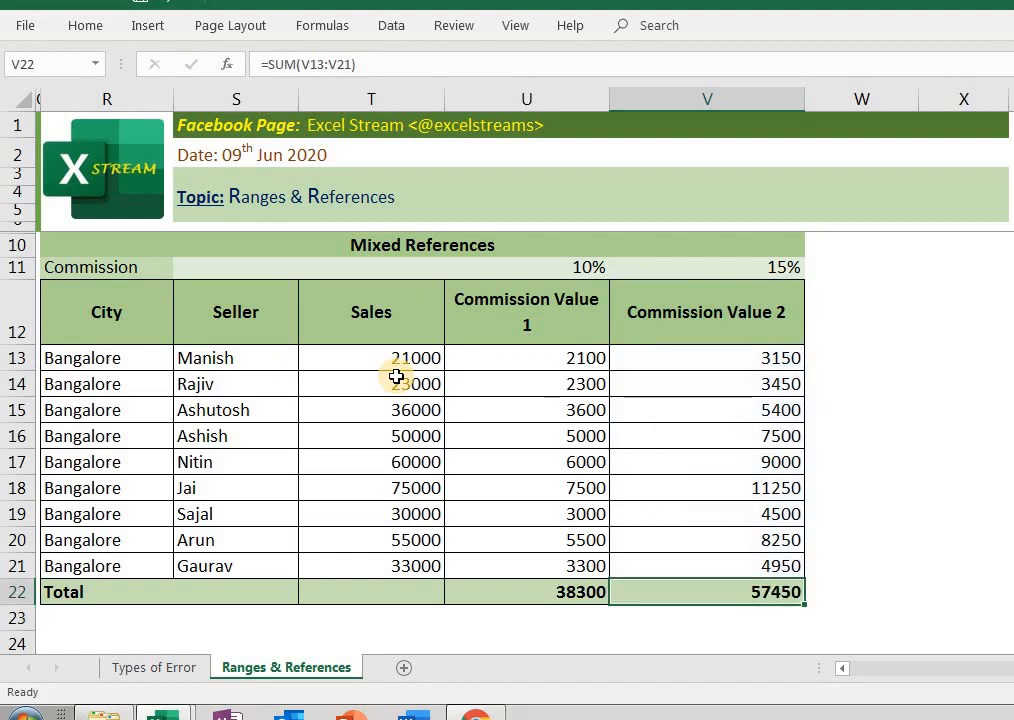
{"action": "key", "text": "ctrl+Left"}
{"action": "key", "text": "ctrl+Left"}
{"action": "key", "text": "ctrl+Left"}
{"action": "key", "text": "ctrl+Left"}
{"action": "key", "text": "ctrl+Left"}
{"action": "key", "text": "ctrl+Left"}
{"action": "key", "text": "ctrl+Left"}
{"action": "key", "text": "ctrl+Left"}
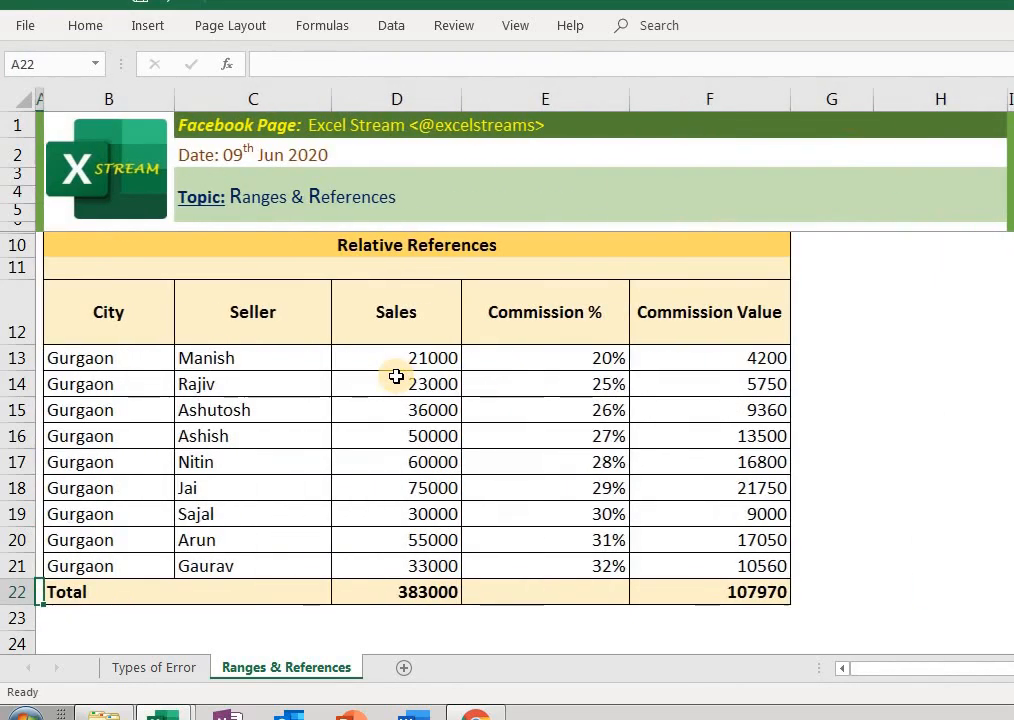